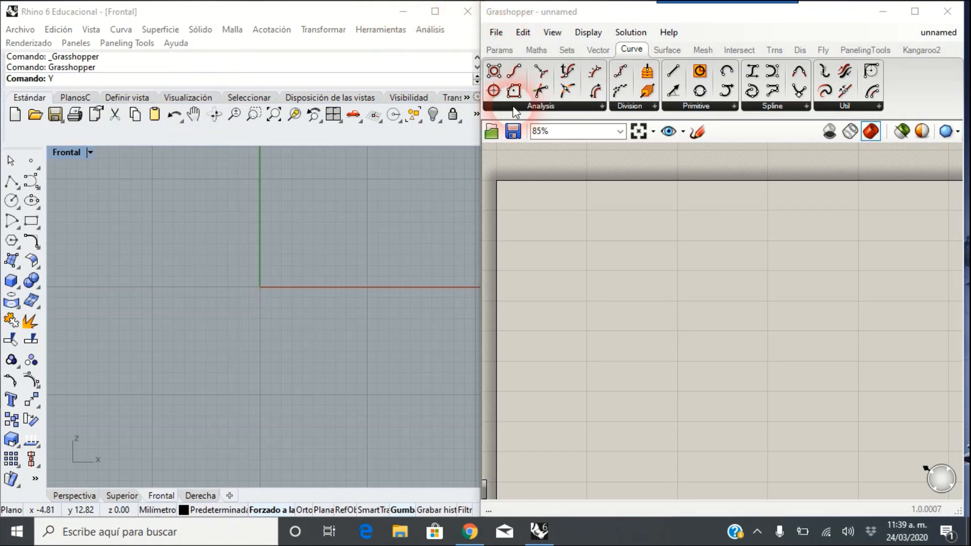
right_click_drag(557, 296, 574, 268)
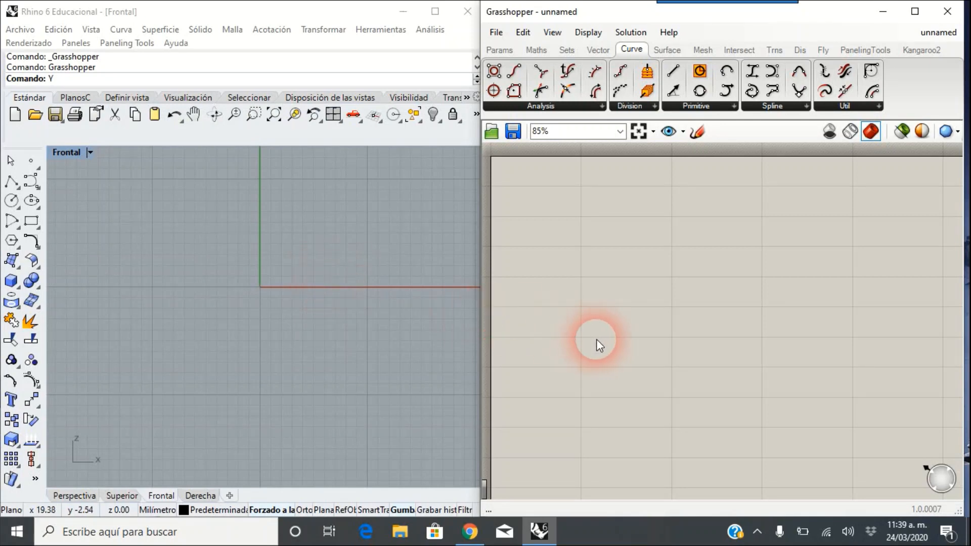
right_click_drag(605, 346, 625, 350)
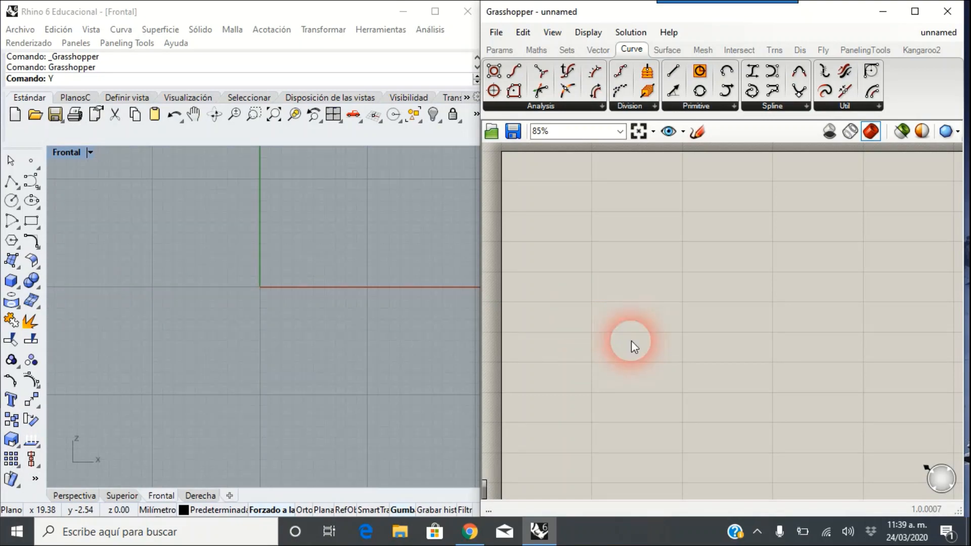
Step: Minimize Grasshopper, then reopen it from the maximized Rhino window with the Grasshopper command
left_click(883, 12)
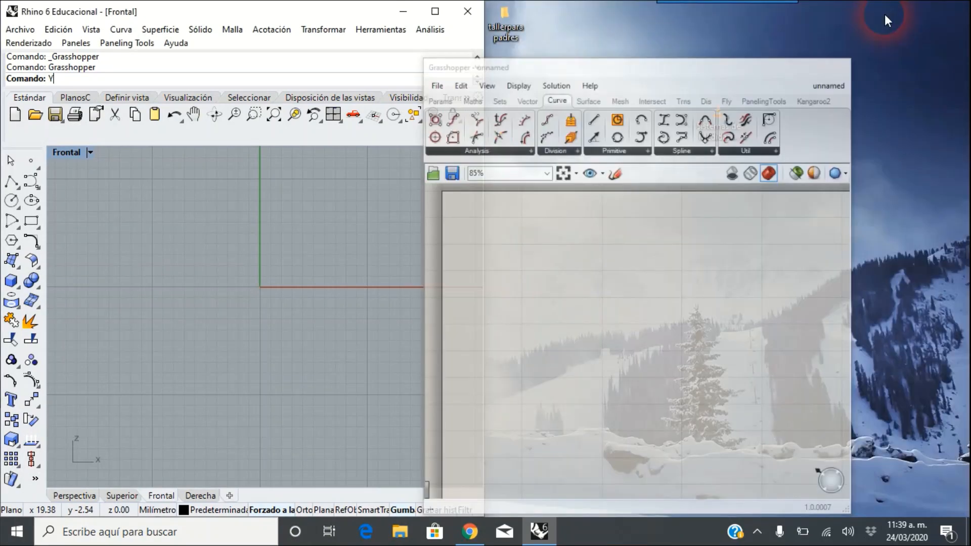
left_click(435, 11)
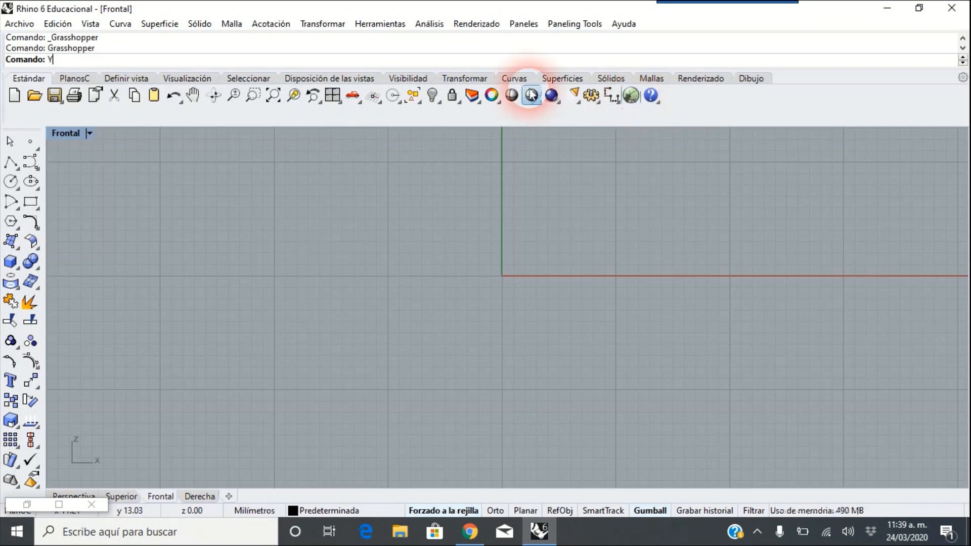
key("BackSpace")
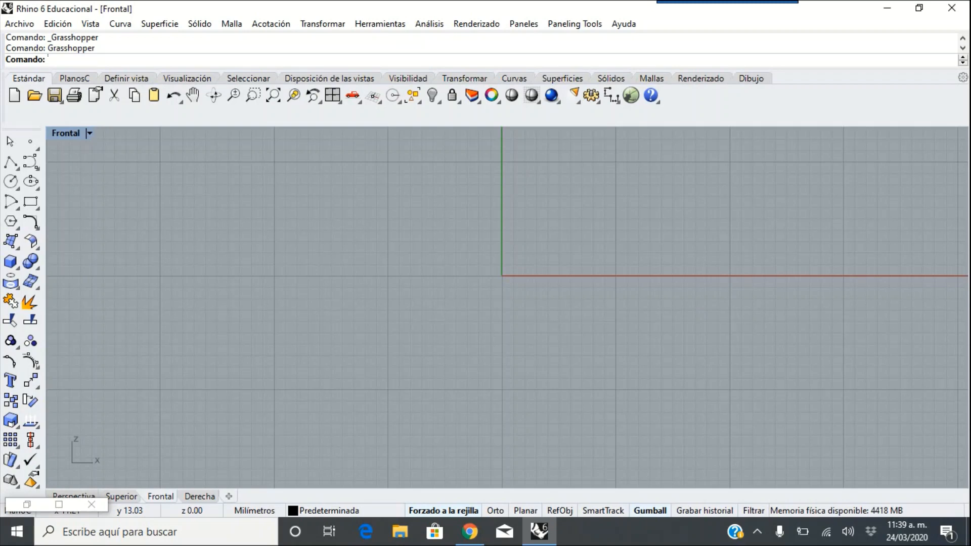
type("Grasshopper")
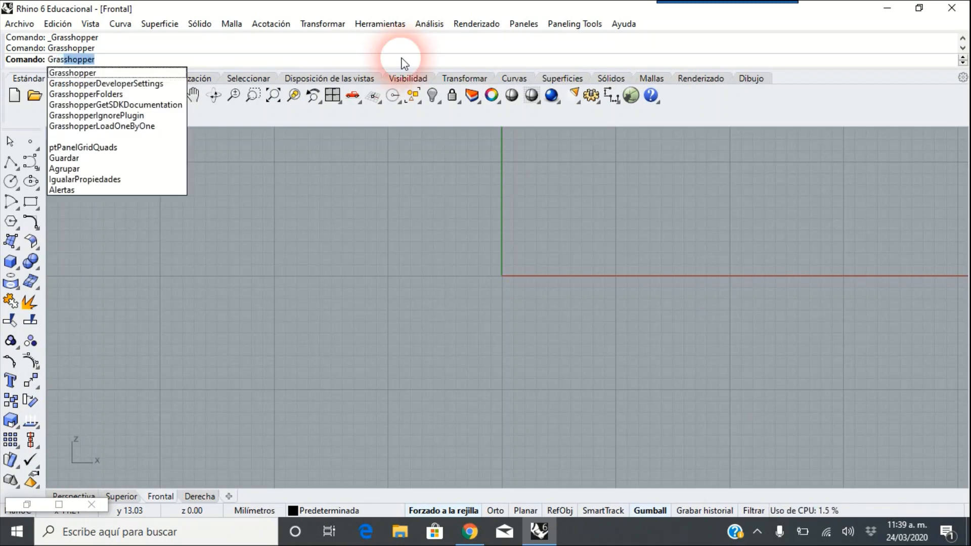
left_click(135, 72)
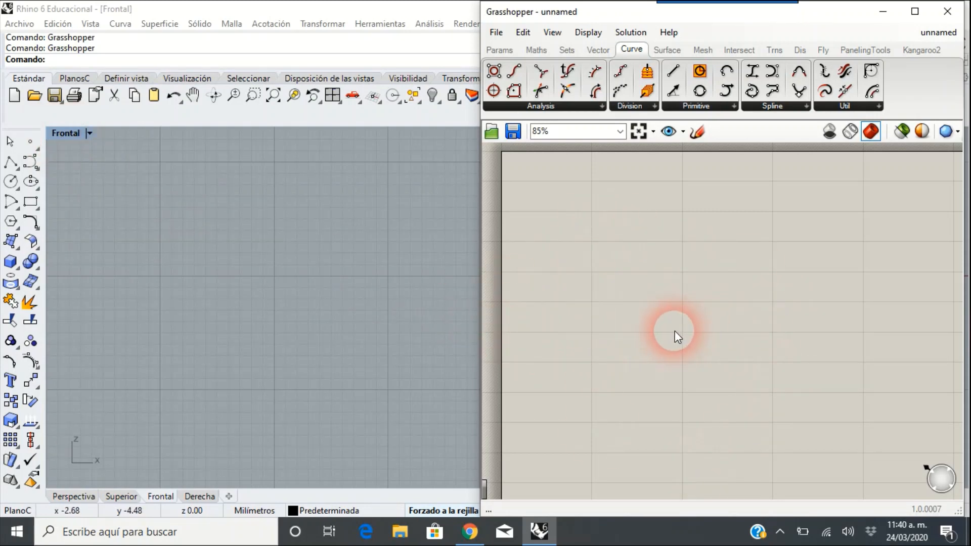
Step: Snap the Rhino window to half the desktop beside Grasshopper and bring the Frontal view's origin into sight
right_click_drag(250, 306, 71, 303)
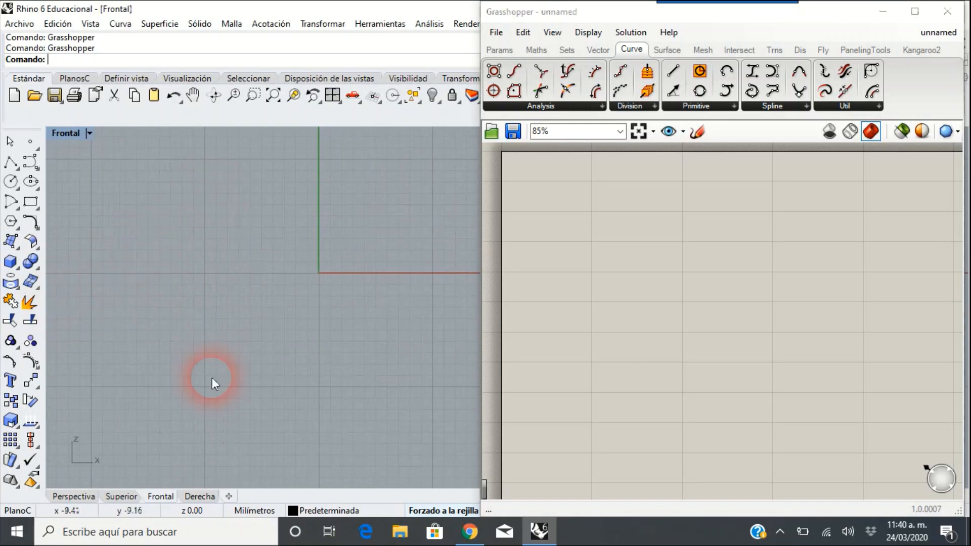
right_click_drag(324, 291, 247, 308)
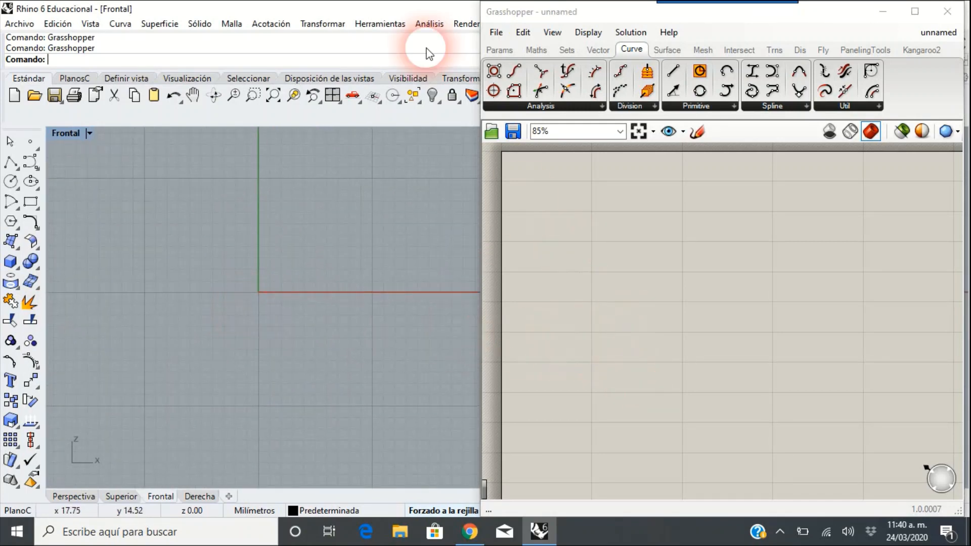
left_click_drag(405, 11, 0, 119)
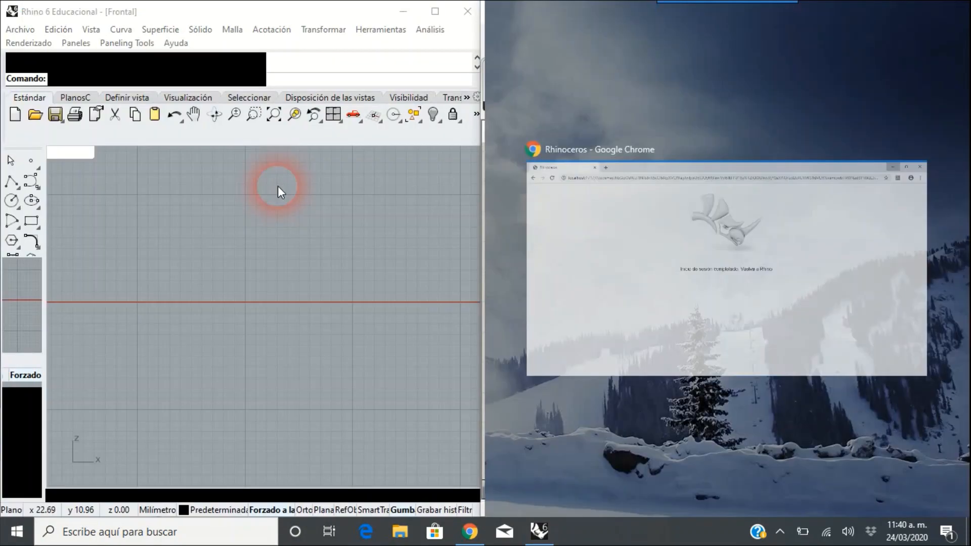
left_click(362, 317)
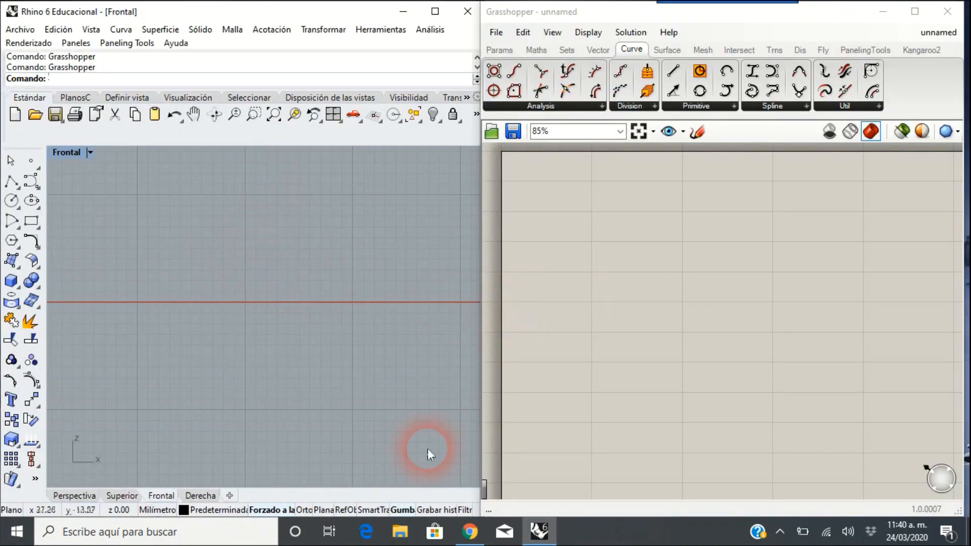
scroll(232, 318, "down", 2)
right_click_drag(232, 318, 379, 320)
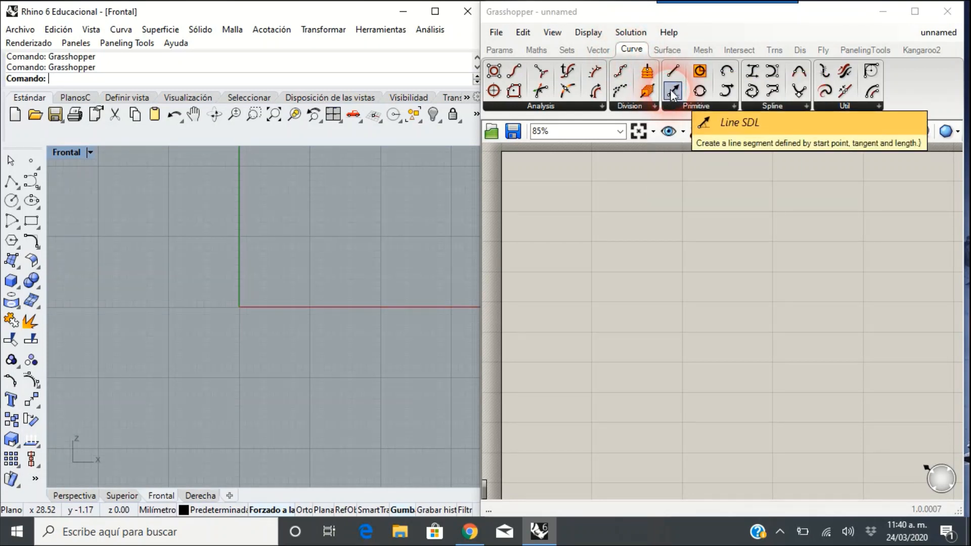
Step: Add Line SDL and Construct Point components to the canvas and wire the point into the line's start input
left_click_drag(673, 92, 627, 223)
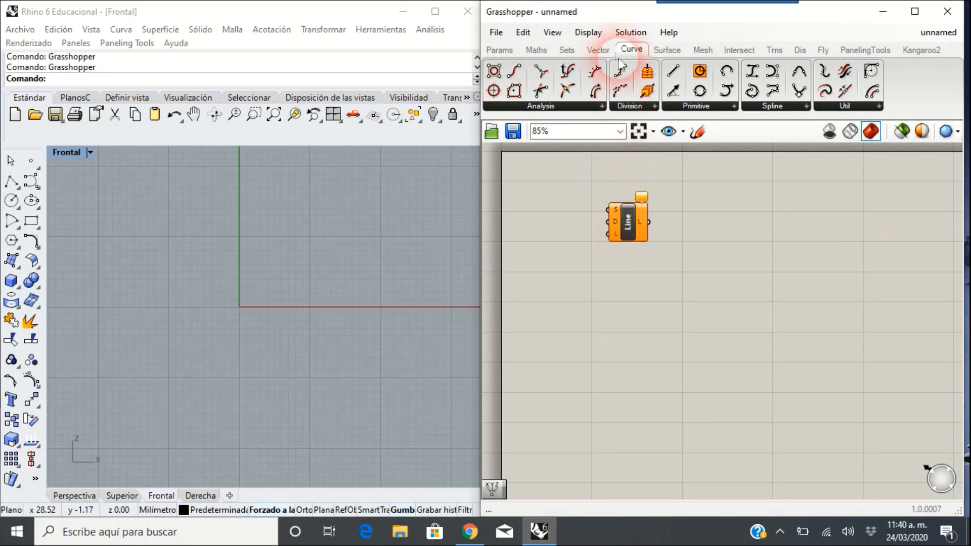
left_click(601, 50)
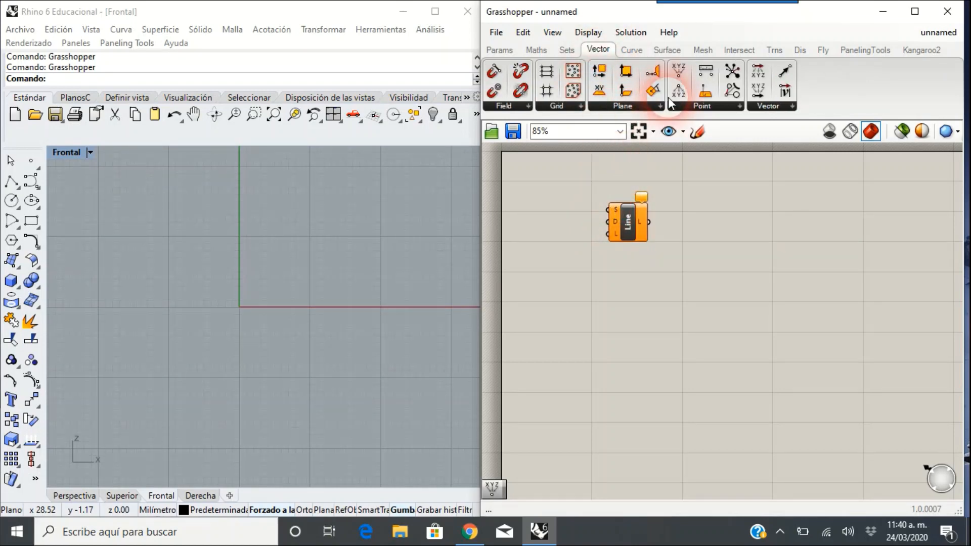
left_click_drag(679, 70, 524, 204)
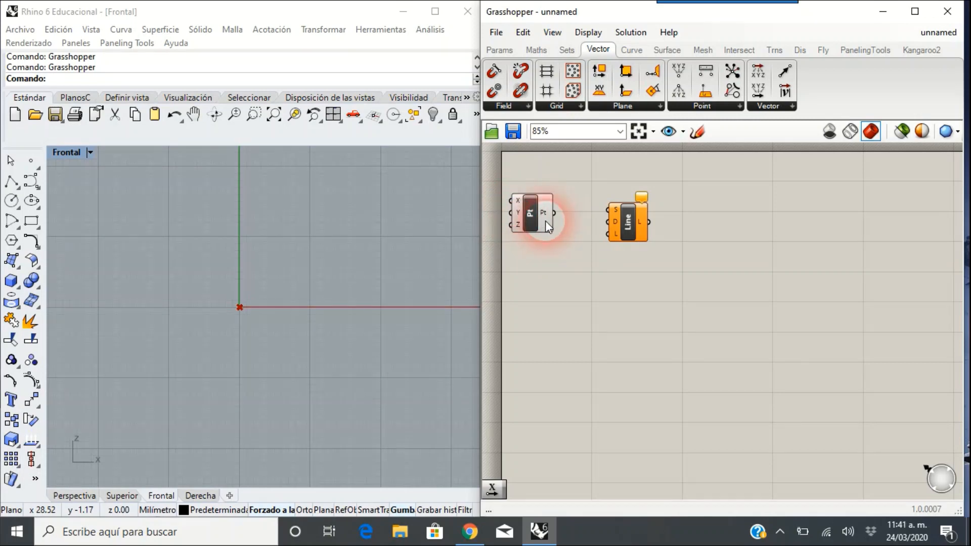
left_click_drag(560, 215, 607, 209)
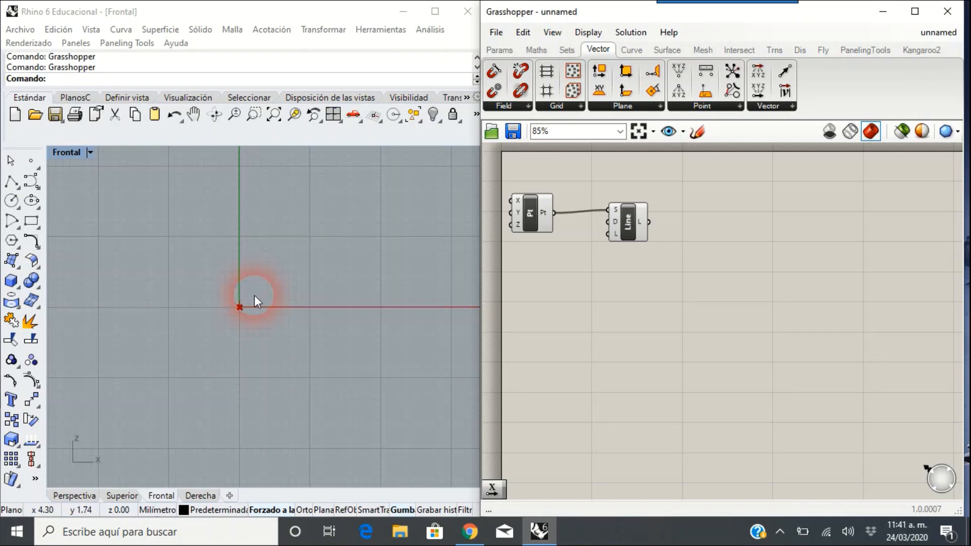
left_click(632, 232)
left_click_drag(633, 232, 654, 242)
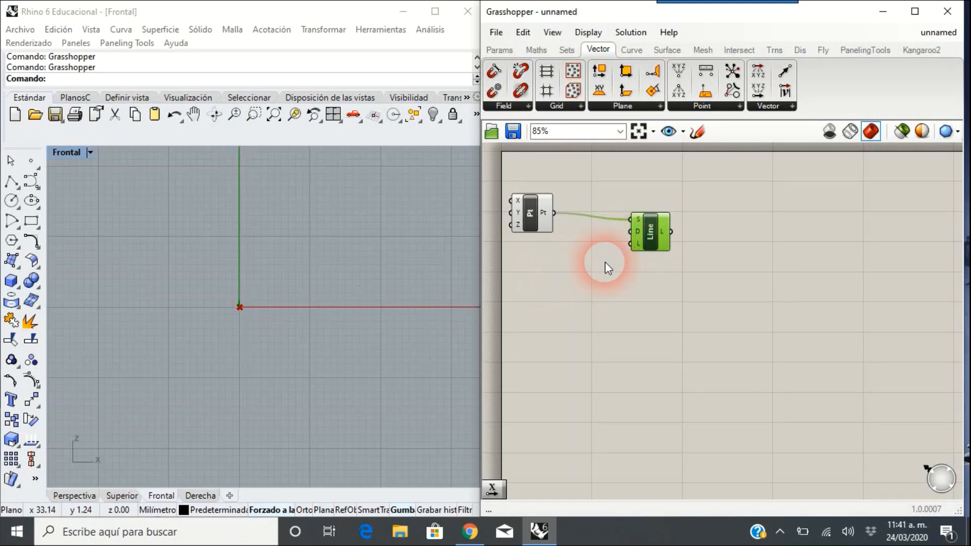
Step: Create a number slider from the value 10, wire it into the line's length input and lower it to 5
scroll(193, 315, "up", 2)
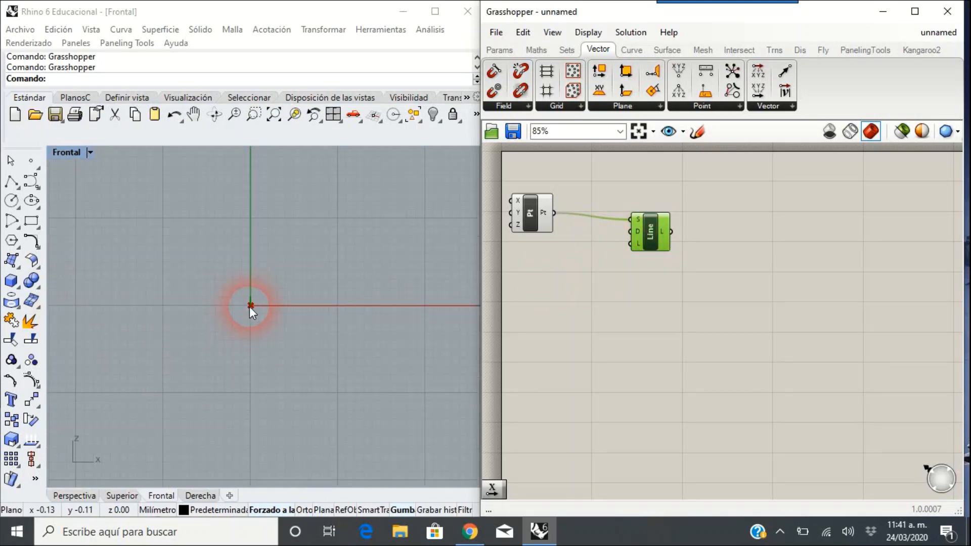
double_click(546, 274)
type("10")
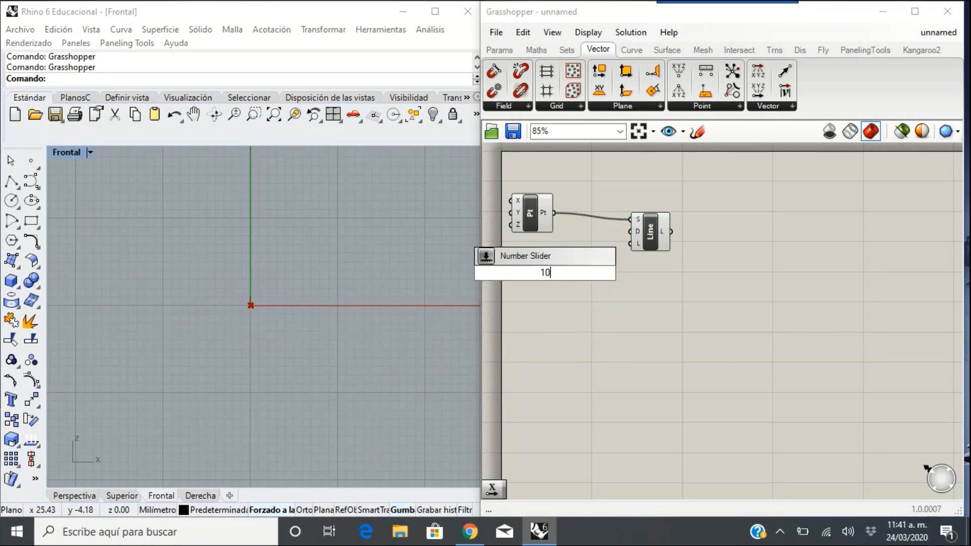
key("Return")
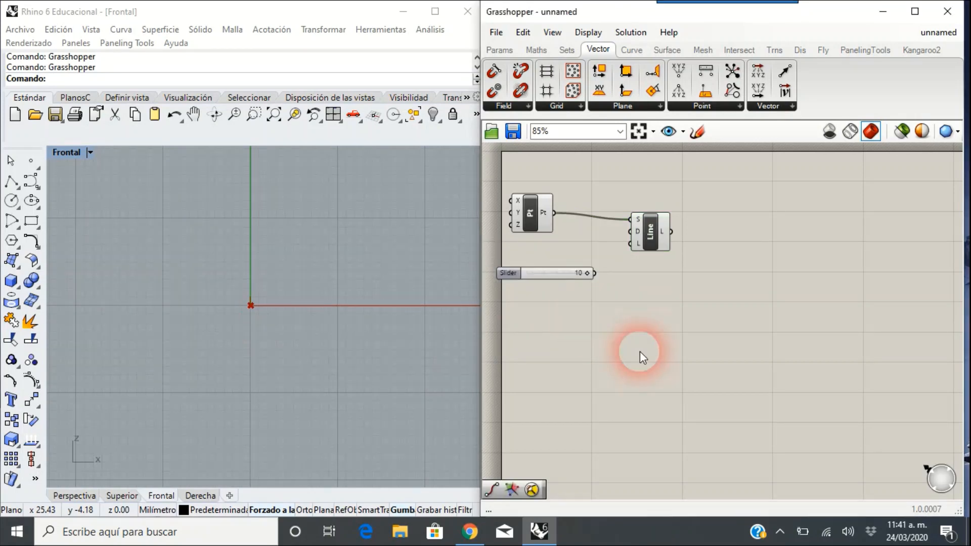
left_click_drag(595, 273, 631, 244)
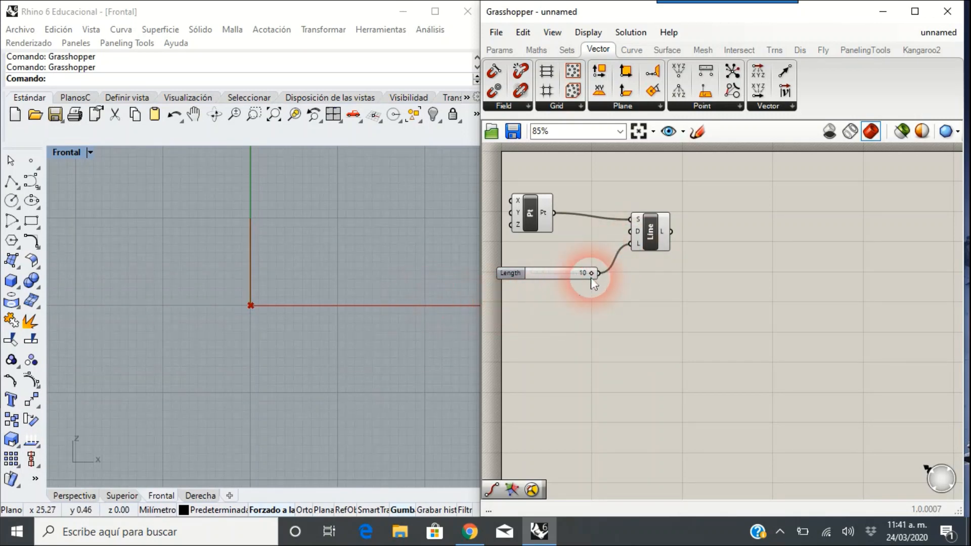
left_click_drag(591, 279, 562, 279)
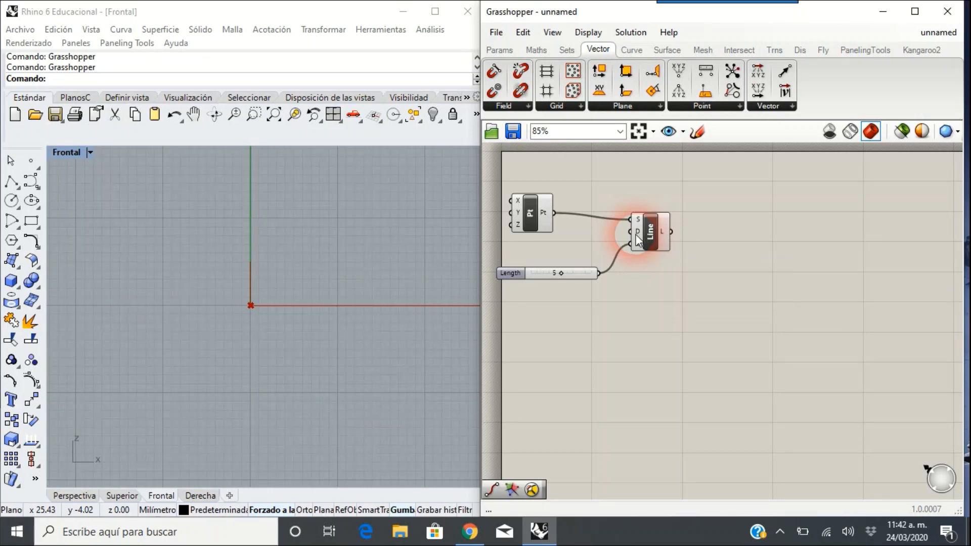
Step: Wire a new Unit X vector into the line's direction input and set the Length slider to 10
double_click(567, 252)
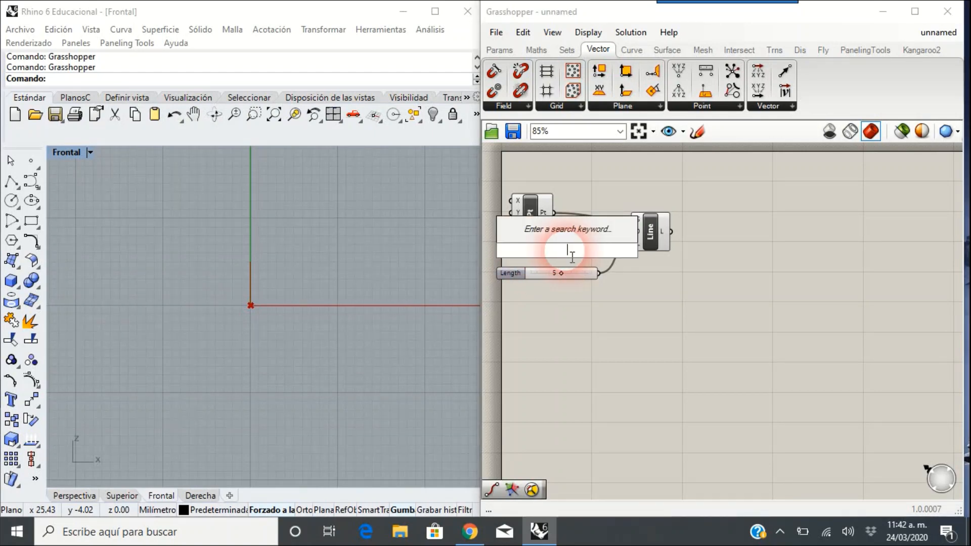
type("x")
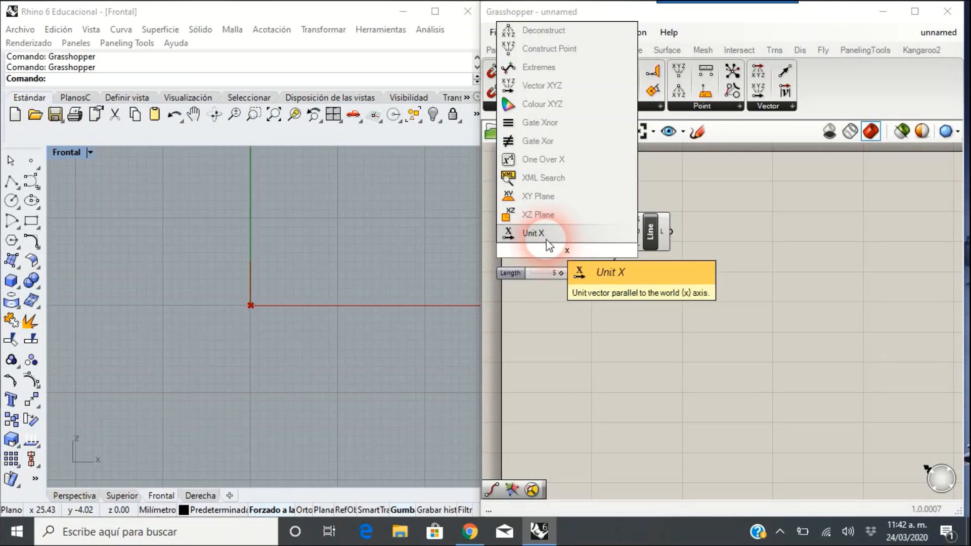
left_click(547, 235)
left_click_drag(588, 250, 630, 231)
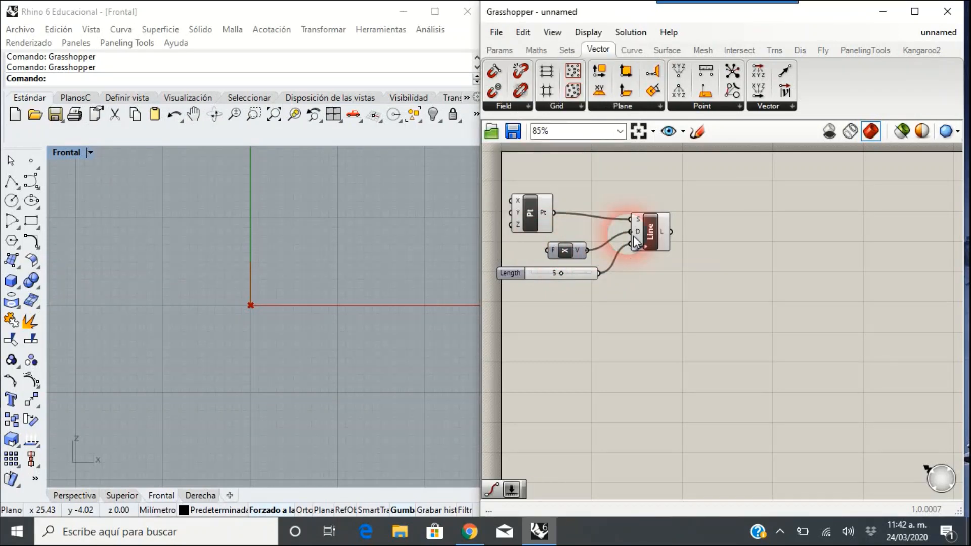
left_click_drag(568, 253, 565, 277)
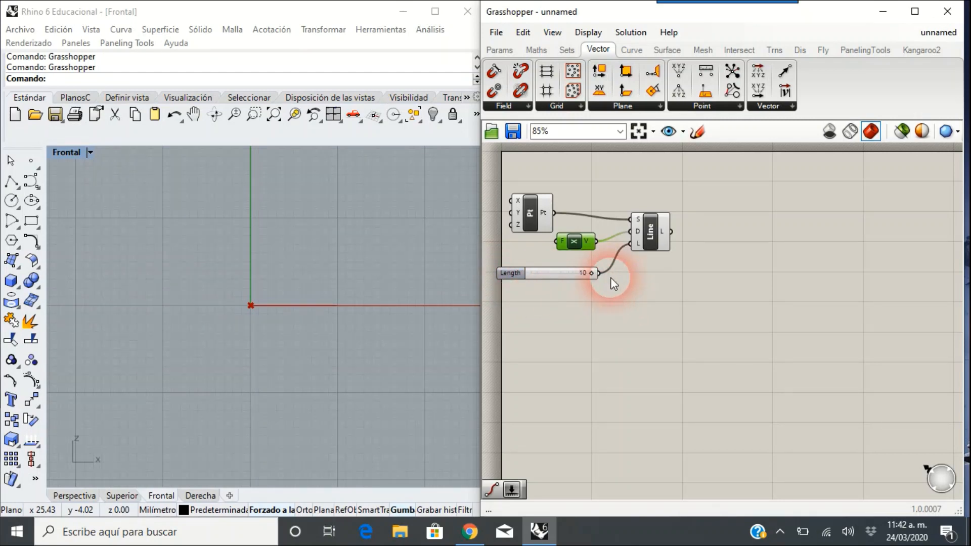
Step: Add an End Points component beside the Line component and wire the line's output into its curve input
double_click(724, 235)
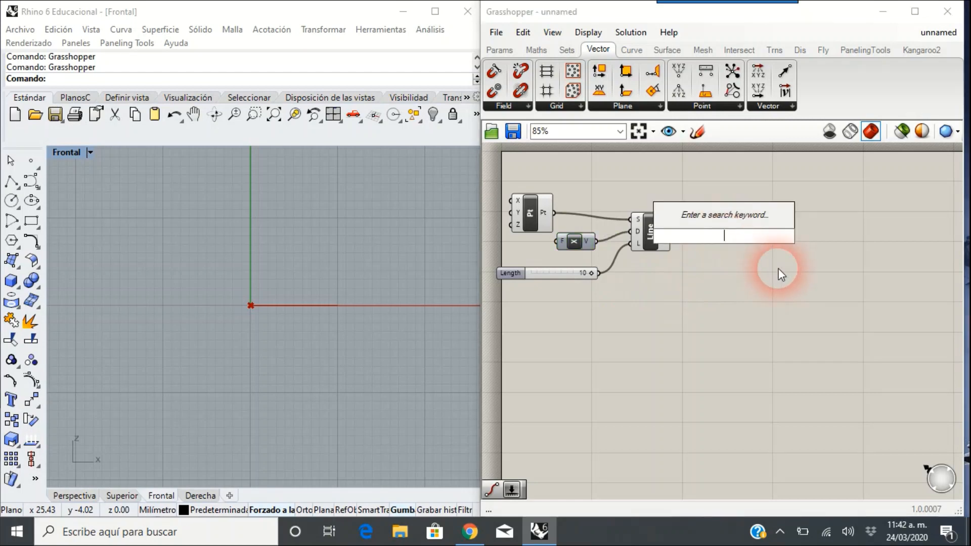
type("end")
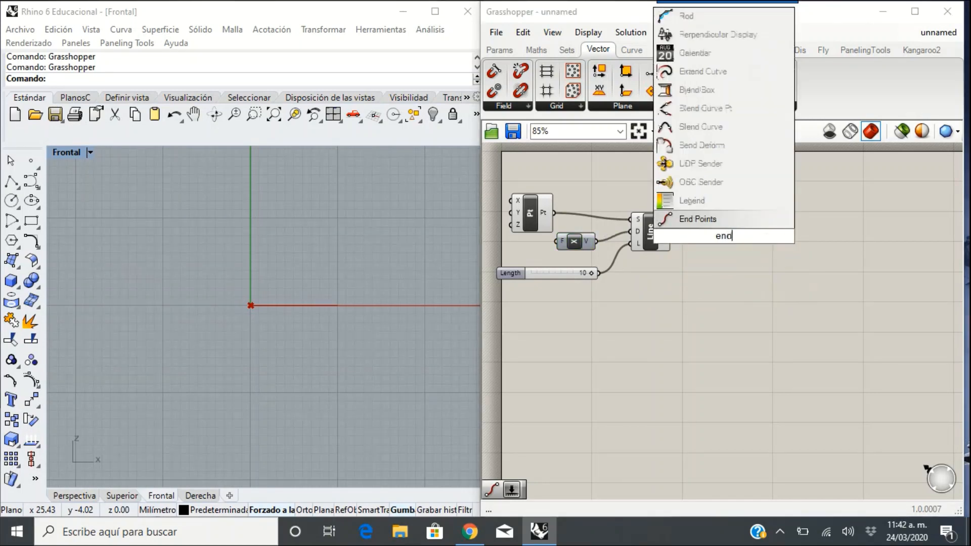
left_click(720, 217)
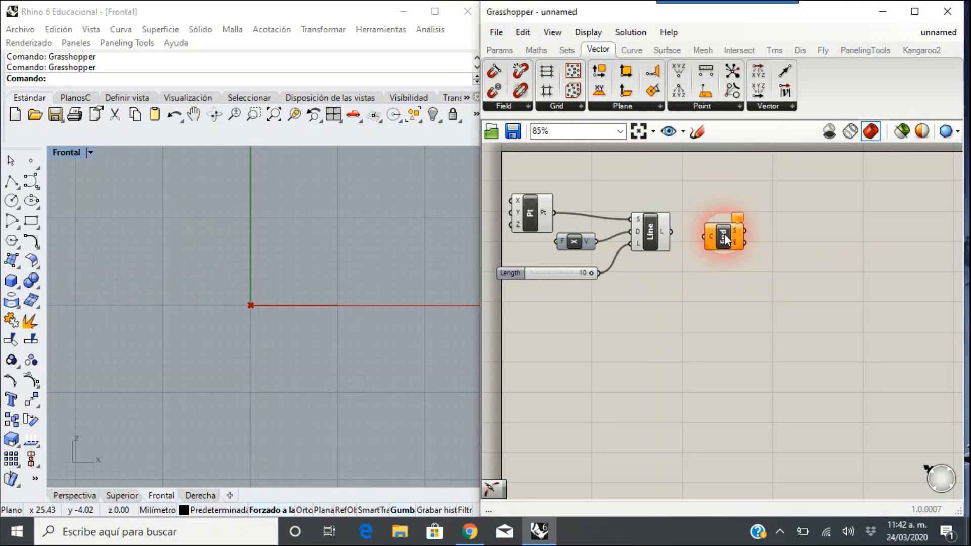
left_click_drag(678, 237, 720, 229)
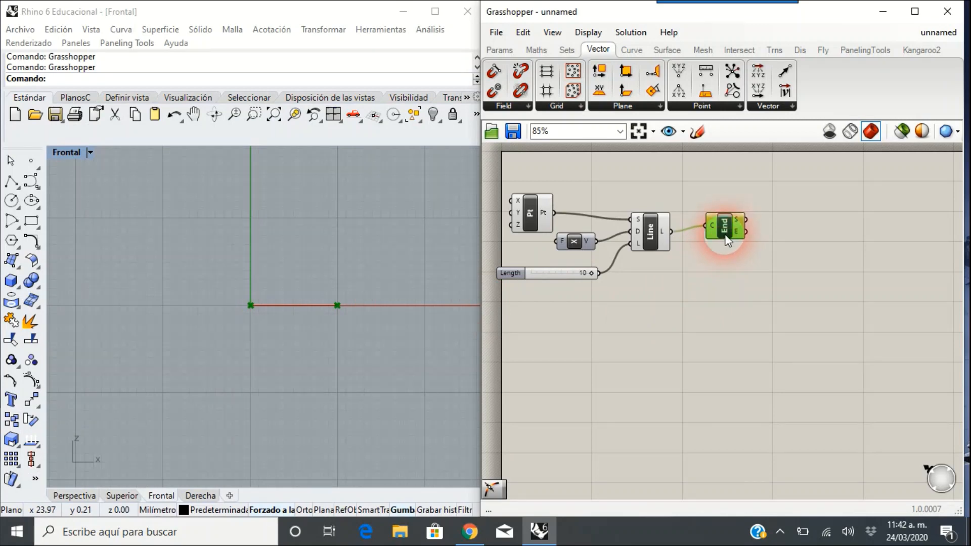
left_click_drag(727, 240, 729, 246)
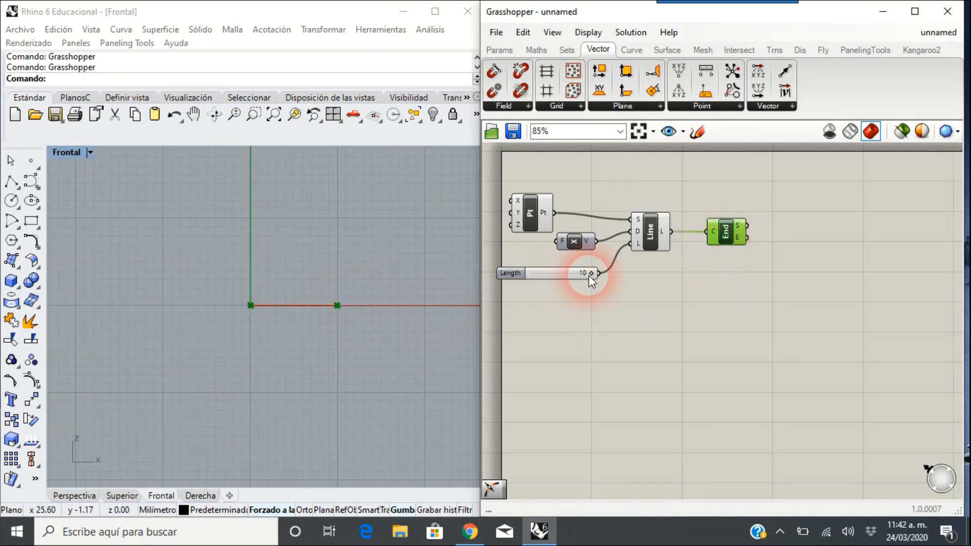
left_click_drag(589, 275, 727, 326)
left_click(718, 315)
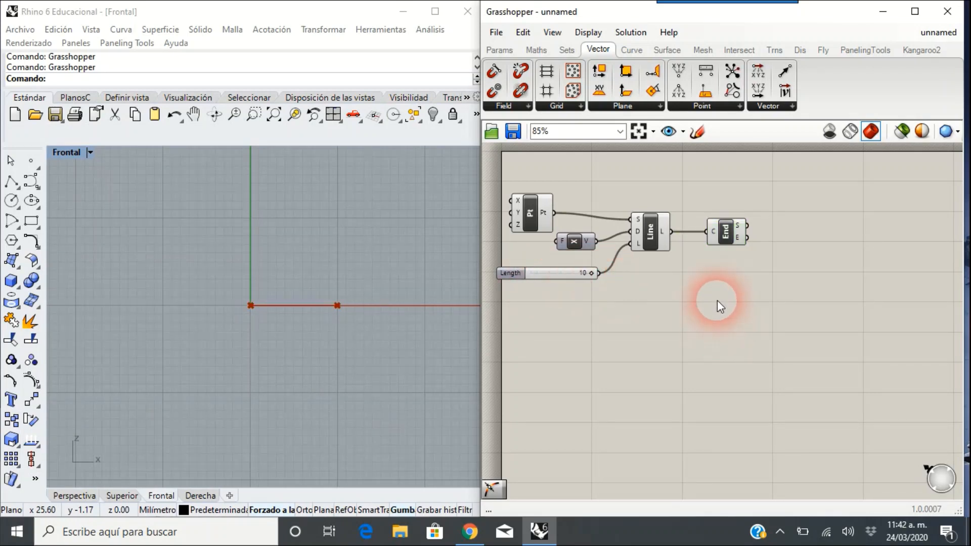
Step: Reposition the End Points component slightly lower beside the Line component
right_click_drag(717, 299, 688, 349)
left_click(698, 284)
left_click_drag(697, 285, 700, 299)
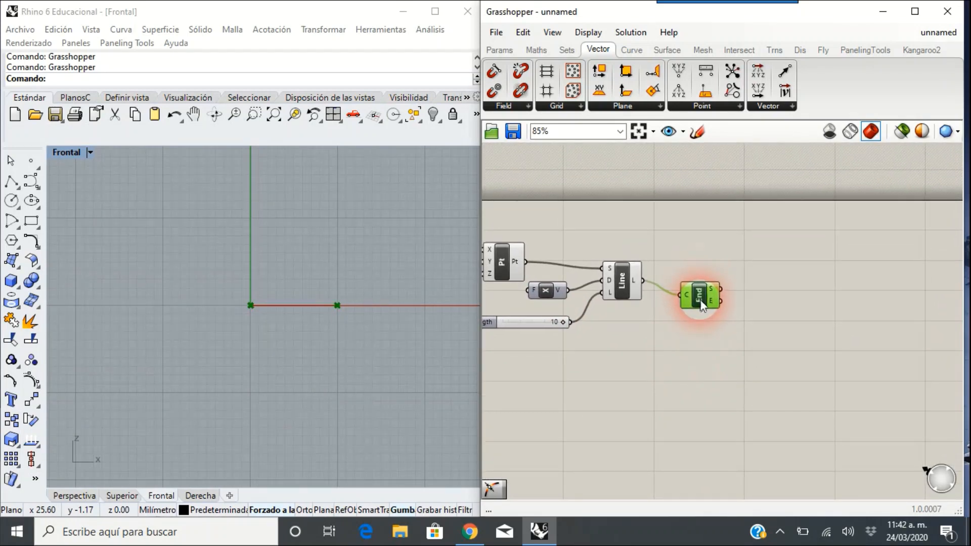
left_click(675, 254)
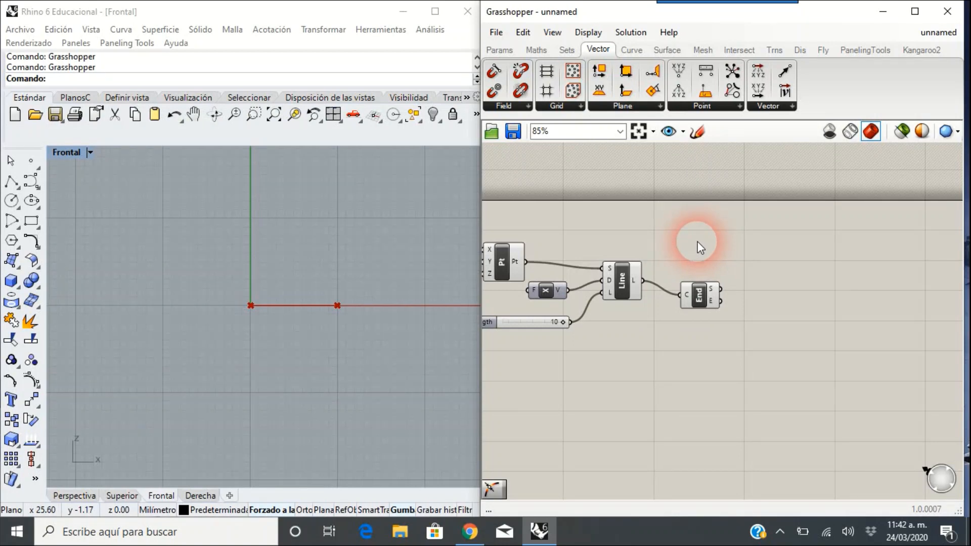
Step: Add a Point On Curve component with parameter 0.500 above End Points and wire the line's output into it
left_click(631, 50)
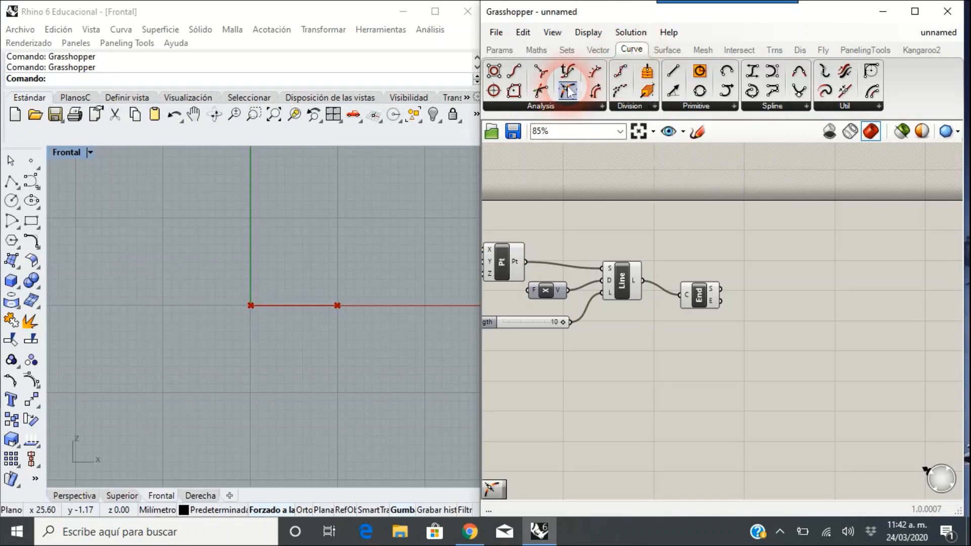
left_click_drag(568, 91, 693, 234)
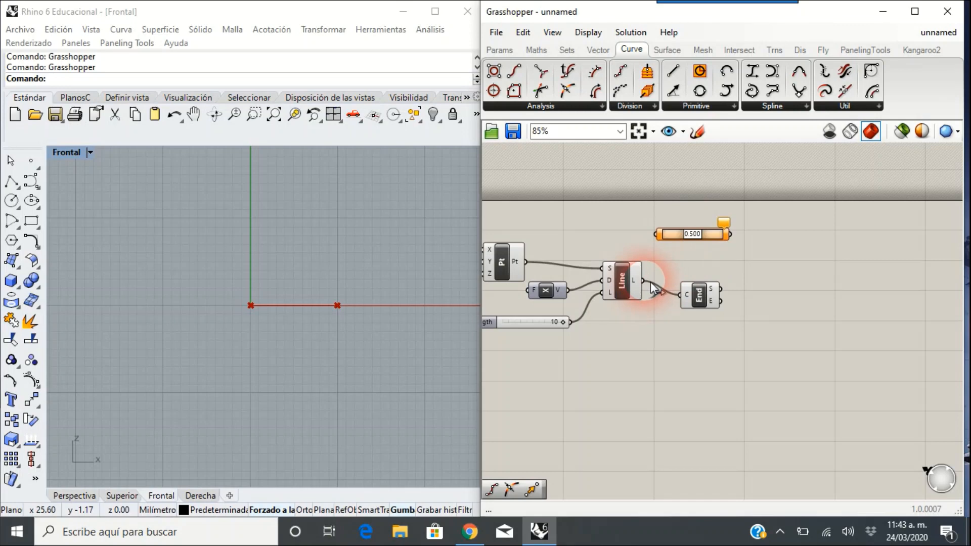
left_click_drag(652, 285, 663, 236)
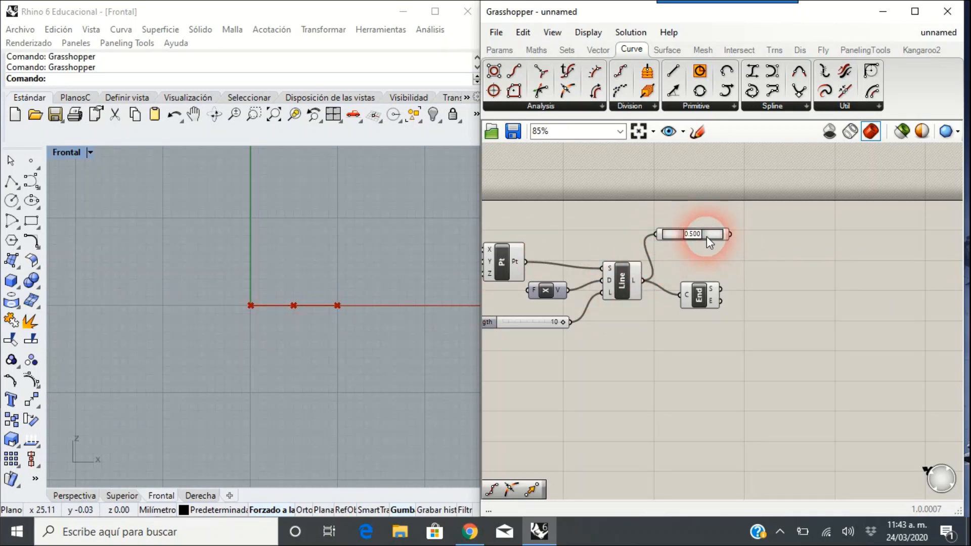
mouse_move(698, 236)
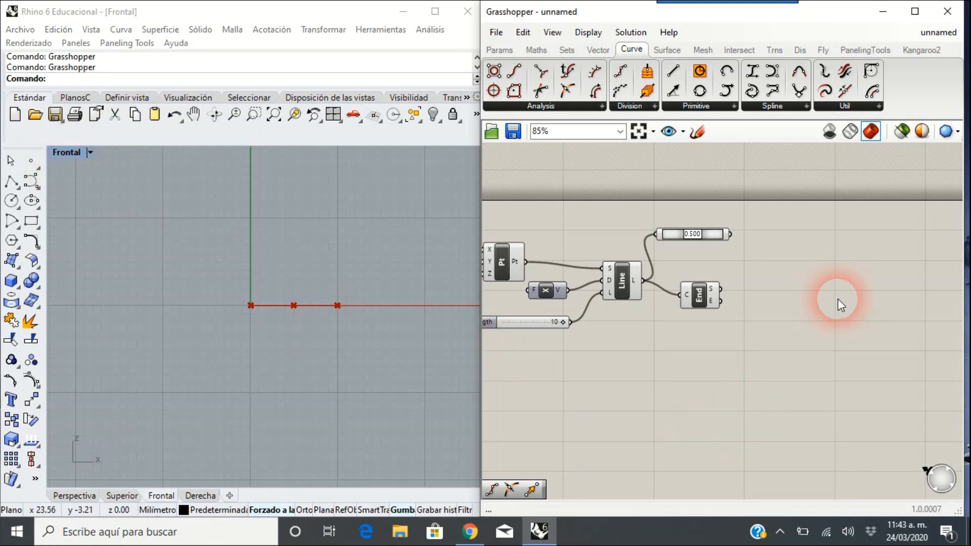
Step: Add a Move component and wire the line's midpoint from Point On Curve into its geometry input
right_click_drag(789, 289, 776, 328)
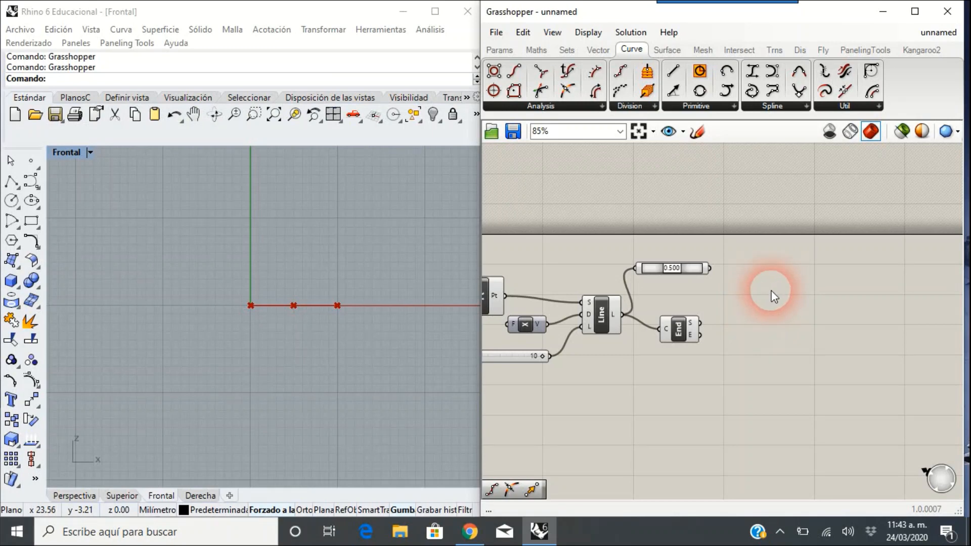
double_click(833, 306)
type("move")
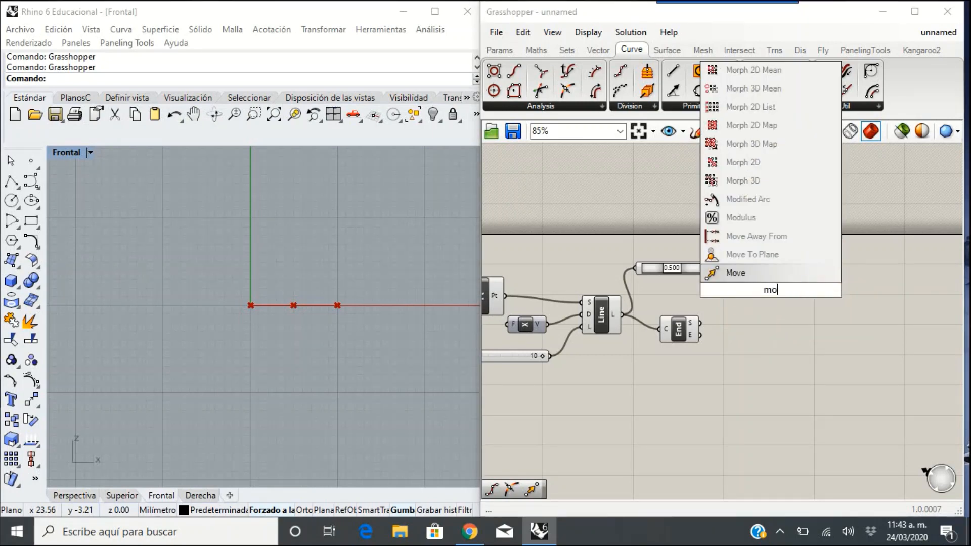
left_click(809, 273)
left_click(776, 286)
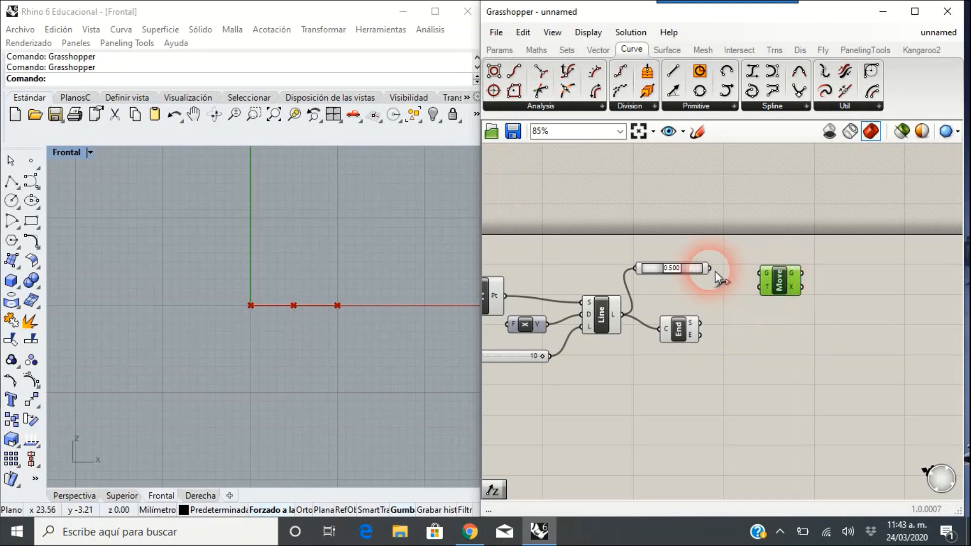
left_click_drag(709, 268, 763, 273)
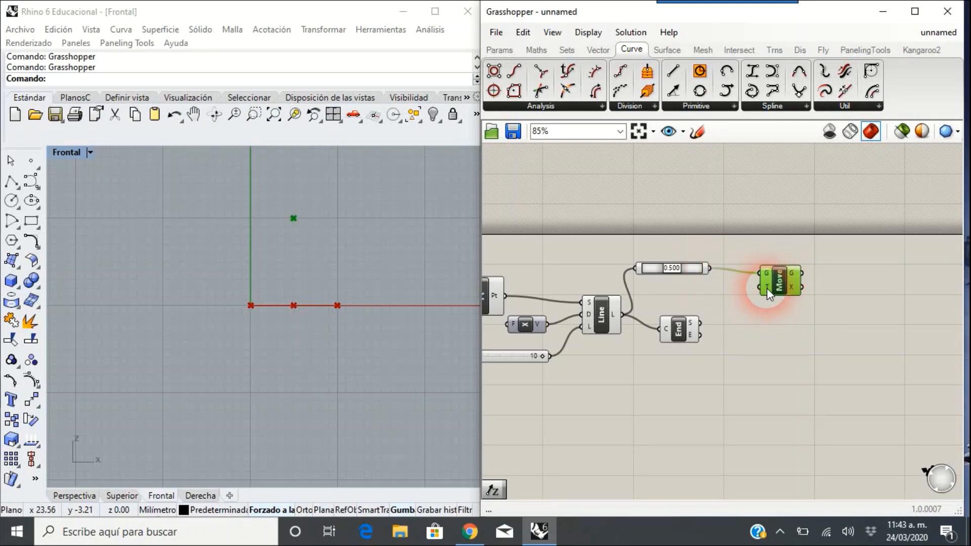
mouse_move(767, 288)
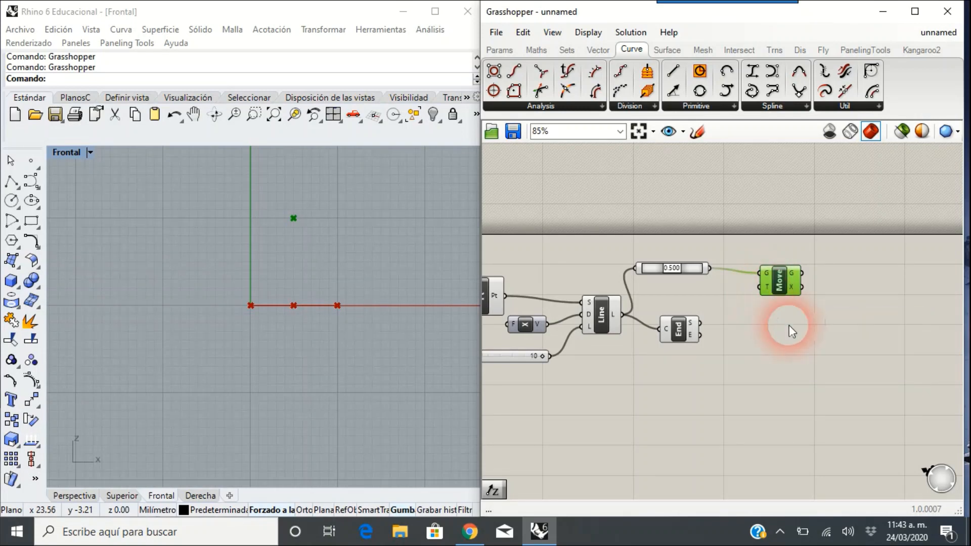
Step: Apply the expression x/2 to the Move component's T input
right_click(768, 287)
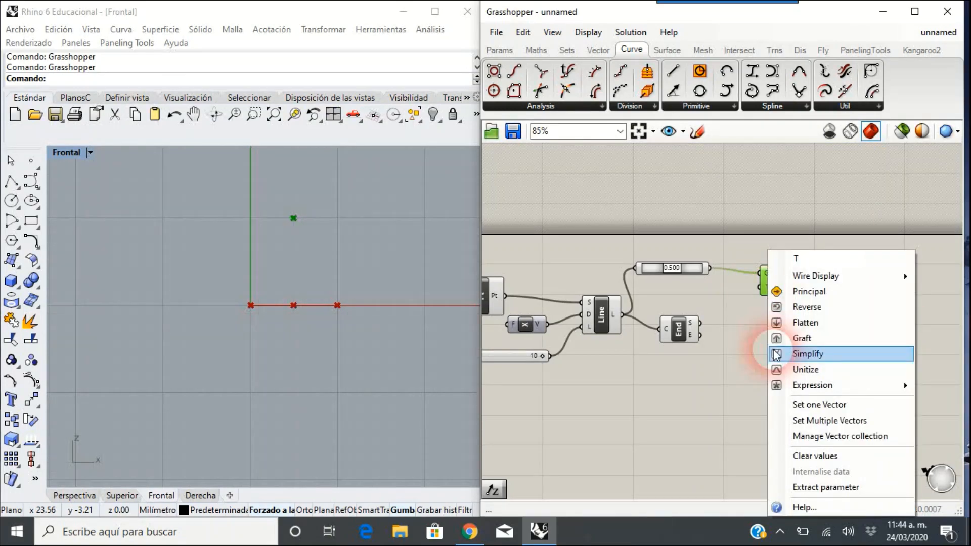
mouse_move(775, 387)
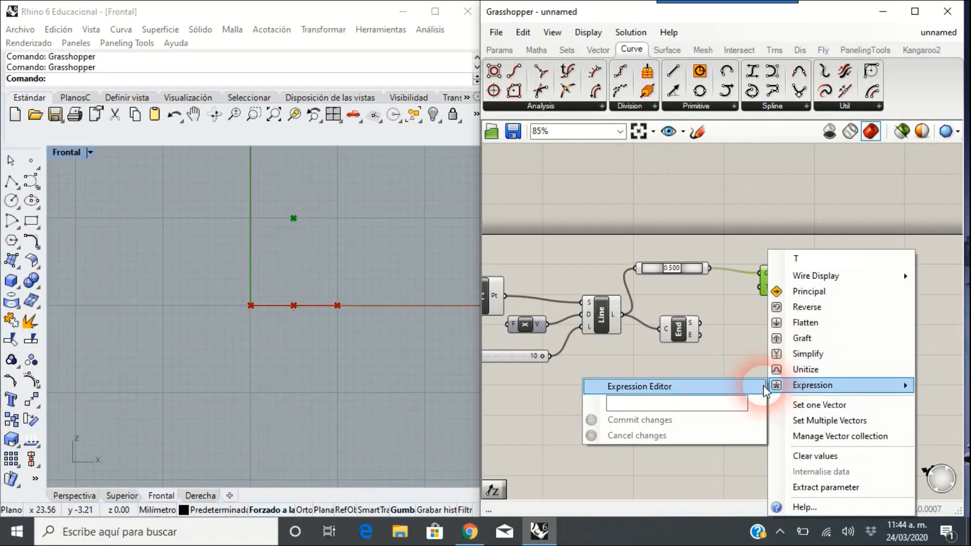
left_click(733, 403)
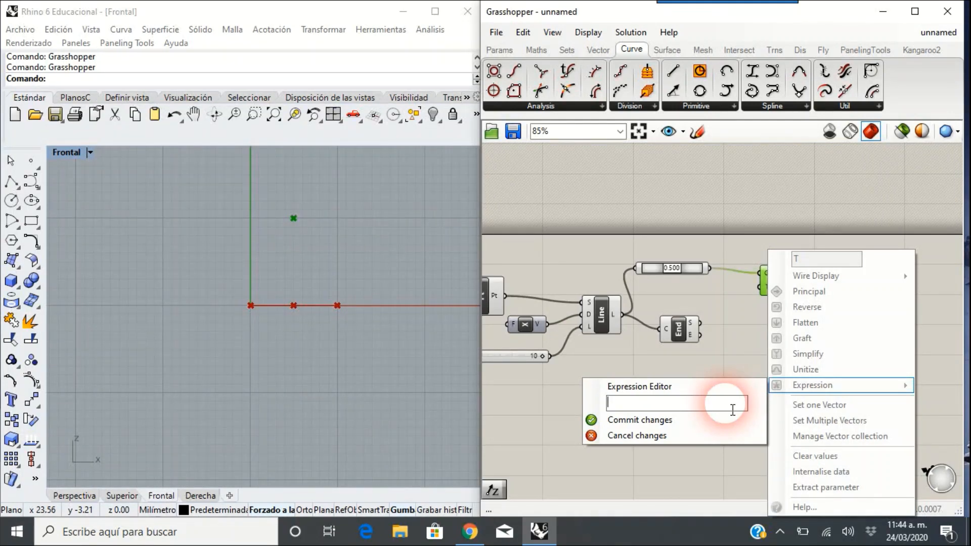
type("x/2")
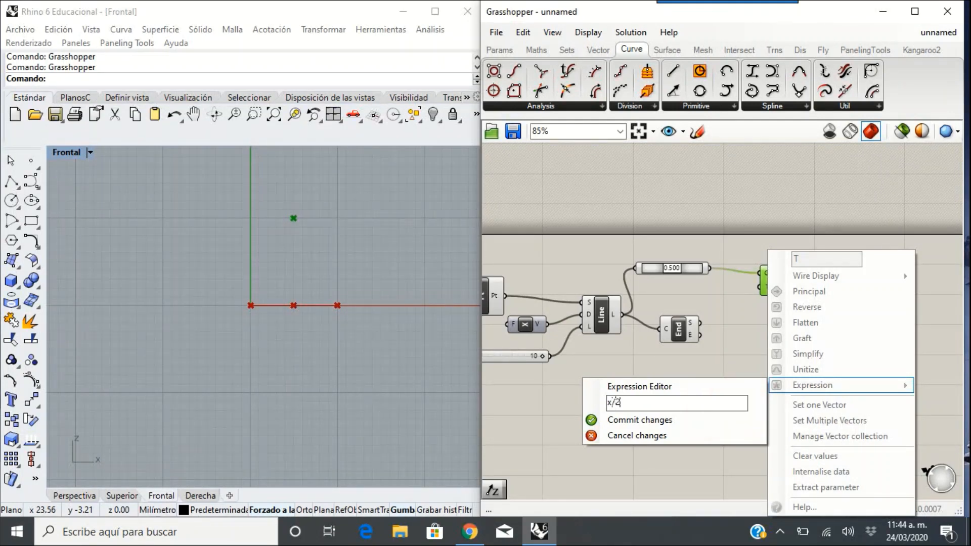
left_click(725, 405)
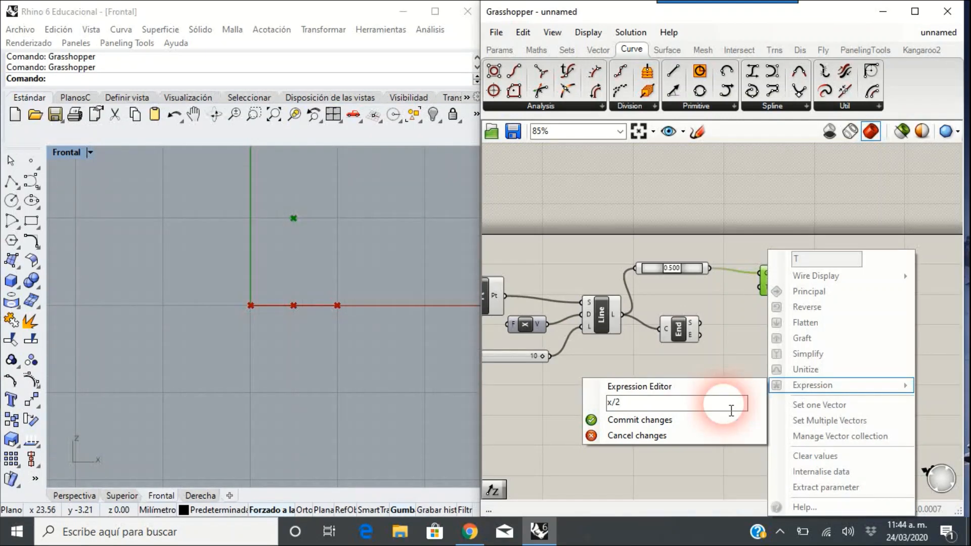
left_click(685, 420)
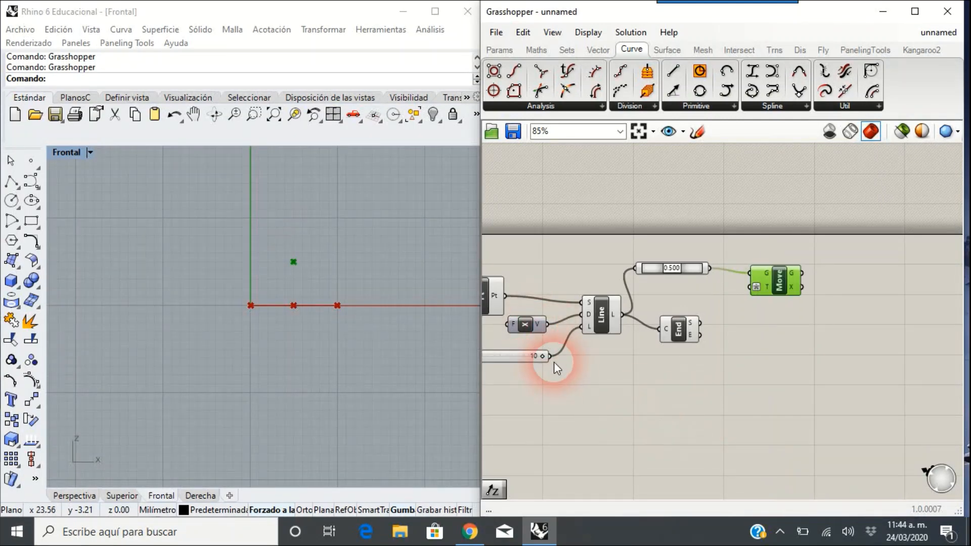
Step: Try wiring the Length slider directly into the Move component's T input, and remove the relay and that wire
left_click_drag(556, 359, 754, 297)
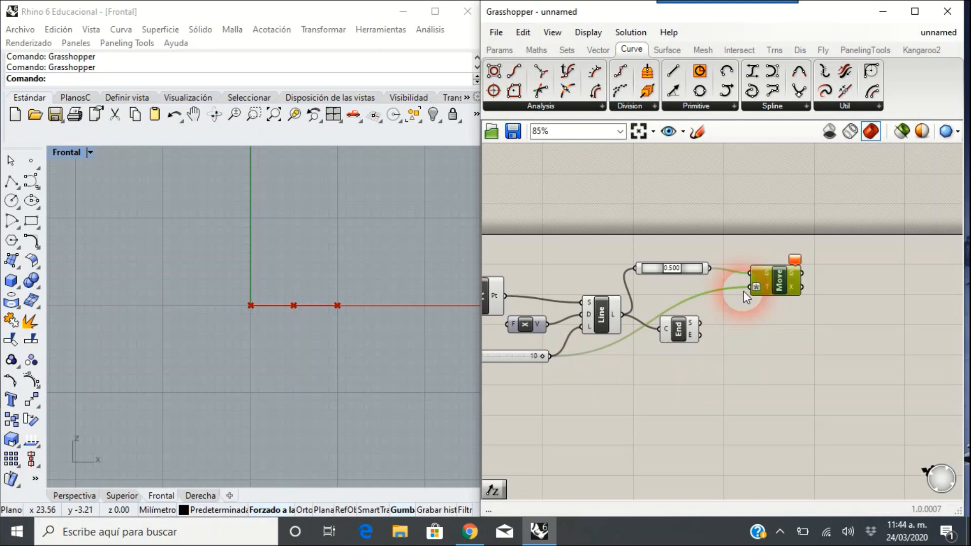
left_click(680, 339)
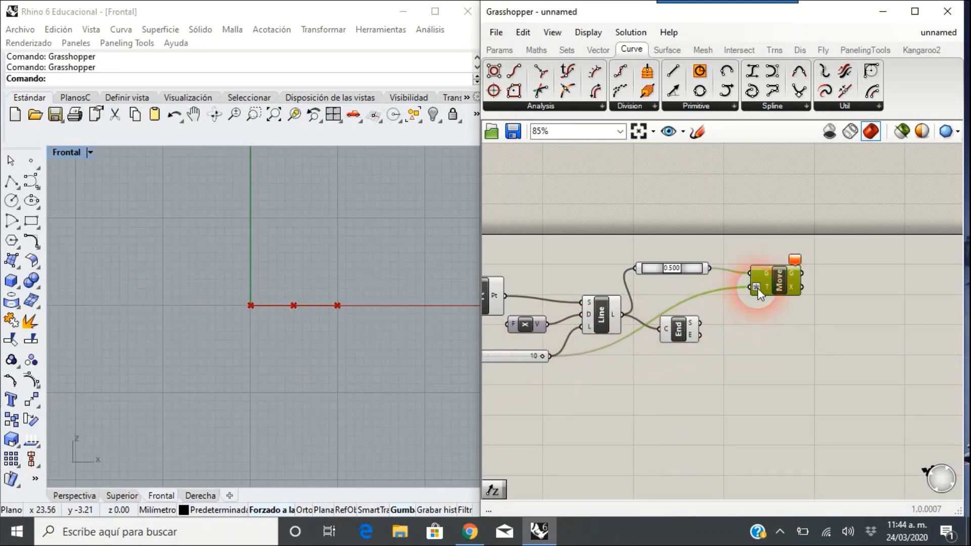
mouse_move(758, 286)
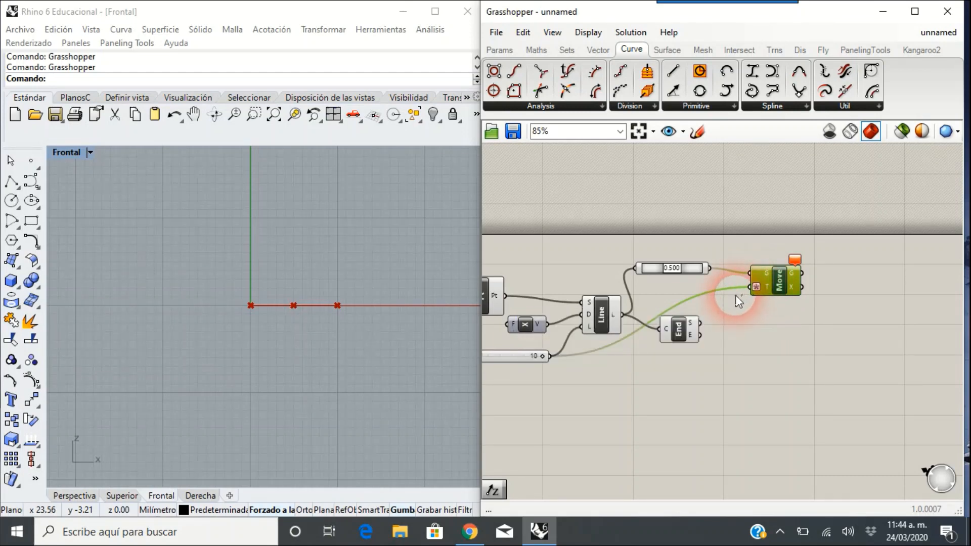
right_click_drag(739, 302, 779, 293)
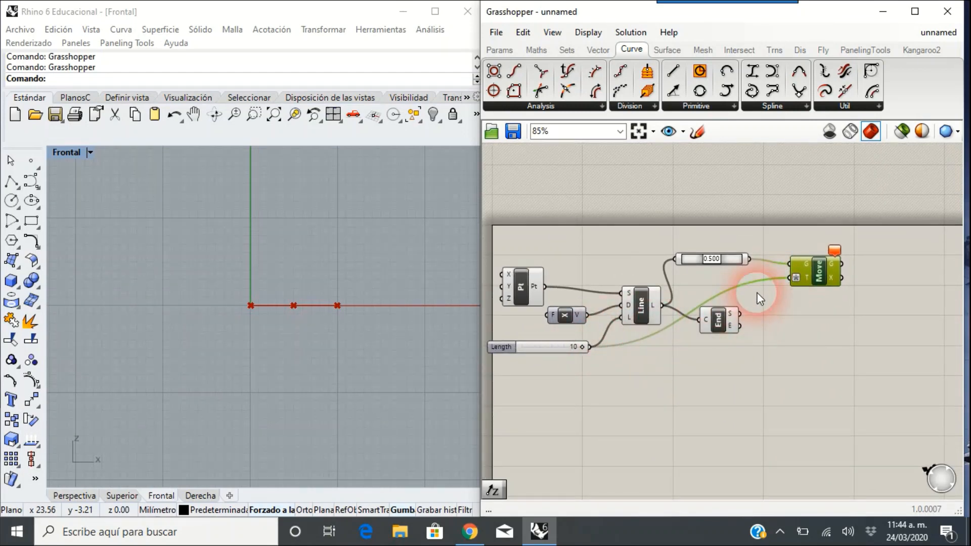
double_click(742, 285)
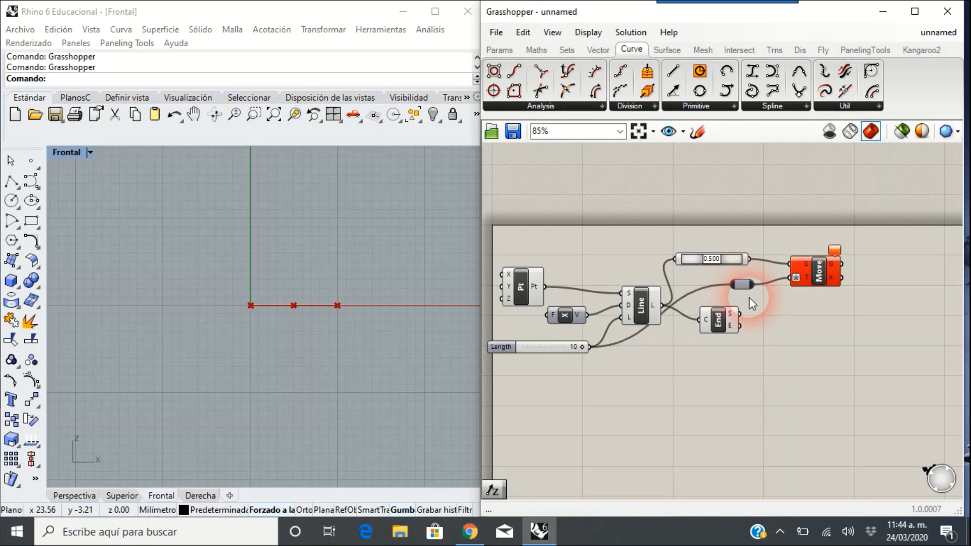
left_click(740, 286)
key("Delete")
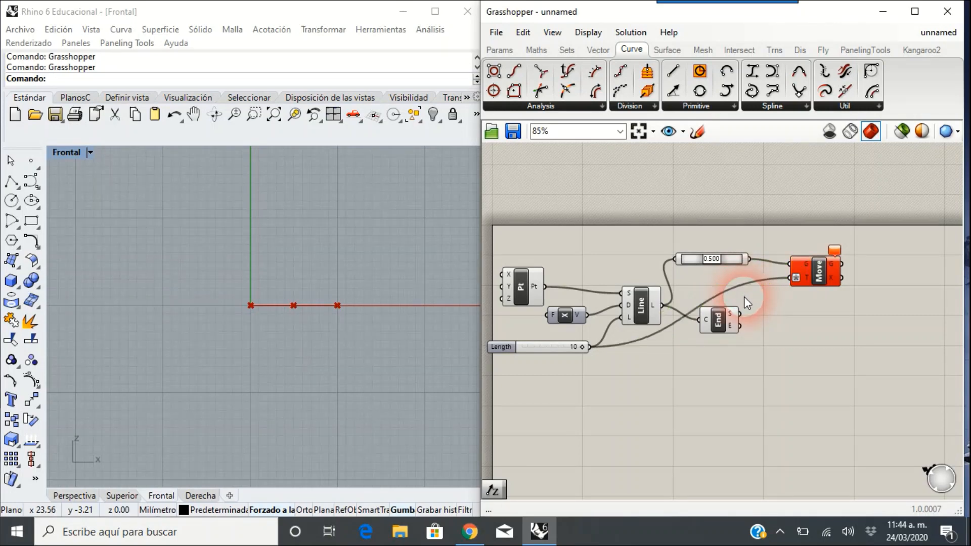
right_click(796, 281)
mouse_move(831, 272)
left_click(773, 274)
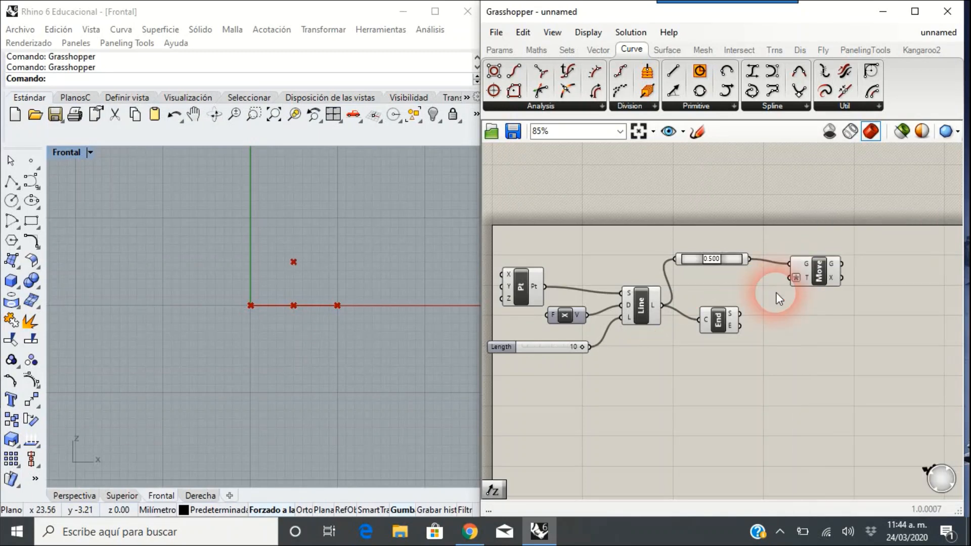
Step: Add a Unit Z vector driven by the Length slider and wire it into the Move component's T input
double_click(742, 283)
type("z")
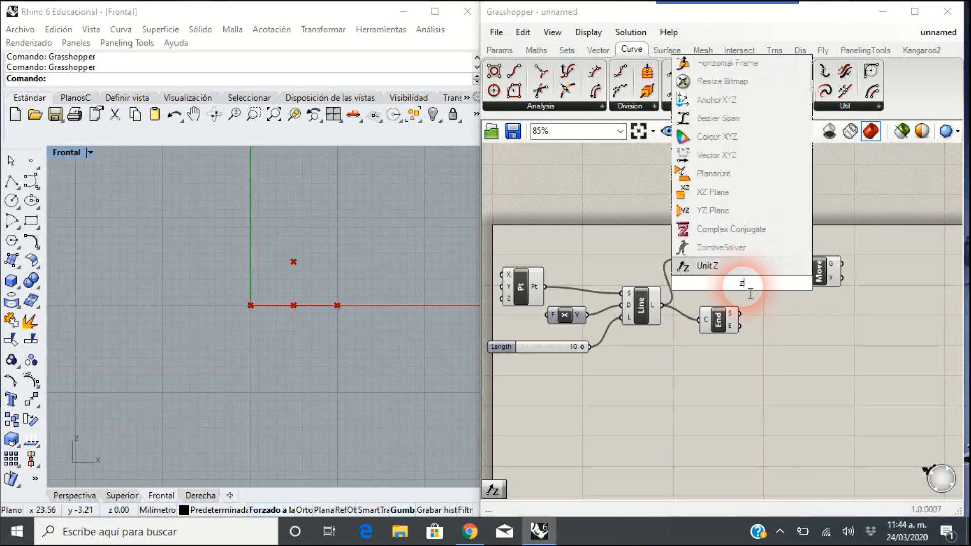
left_click(707, 266)
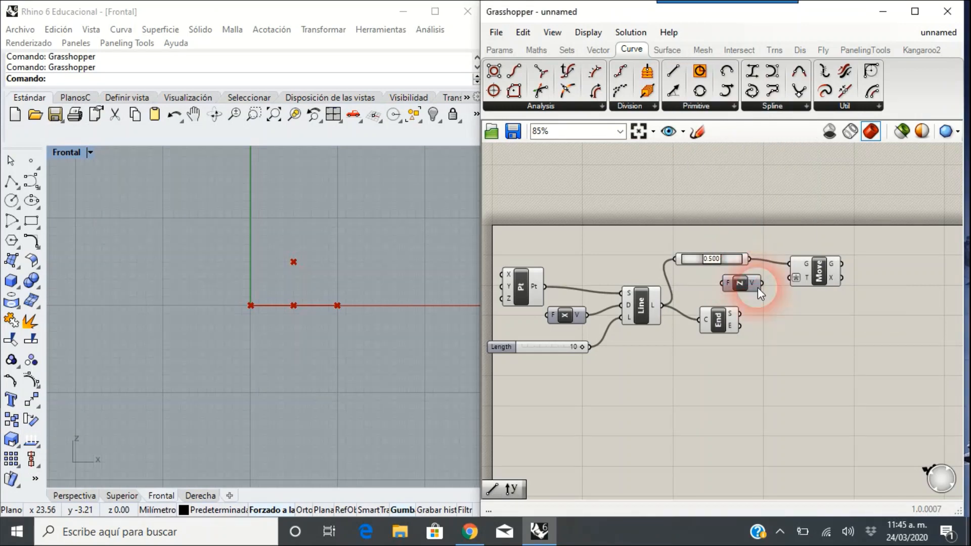
left_click_drag(763, 283, 790, 277)
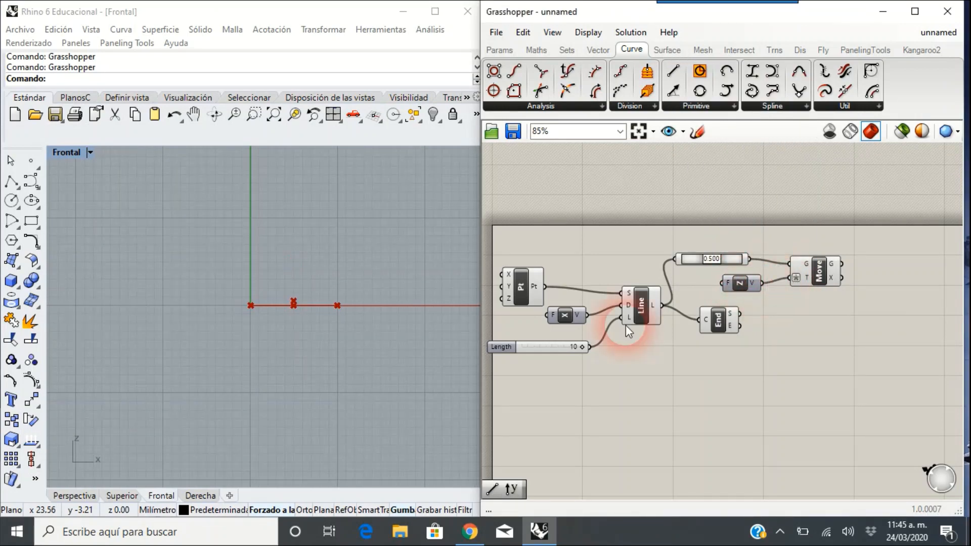
left_click_drag(590, 349, 722, 283)
left_click(552, 379)
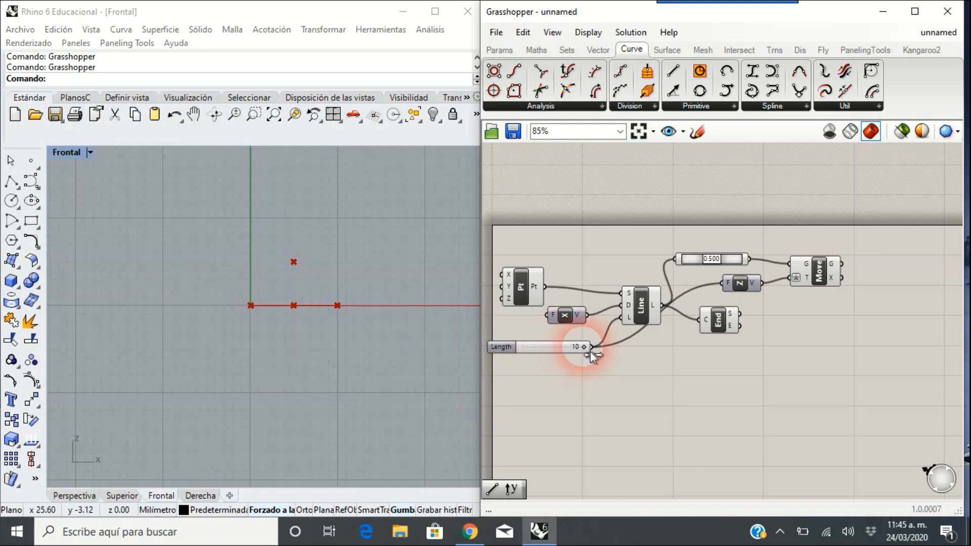
left_click_drag(581, 349, 622, 355)
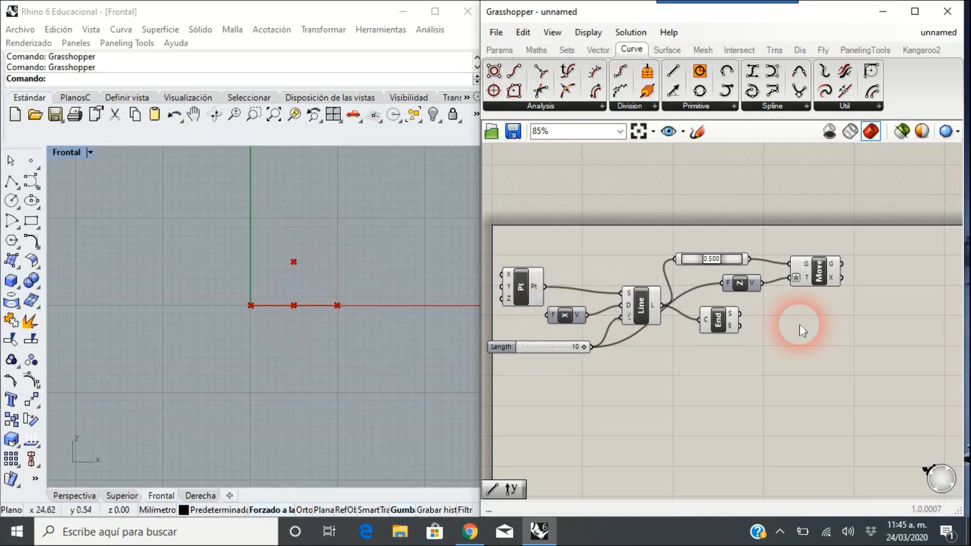
Step: Add an Interpolate curve component and place it to the right of the Move component
right_click_drag(847, 307, 703, 331)
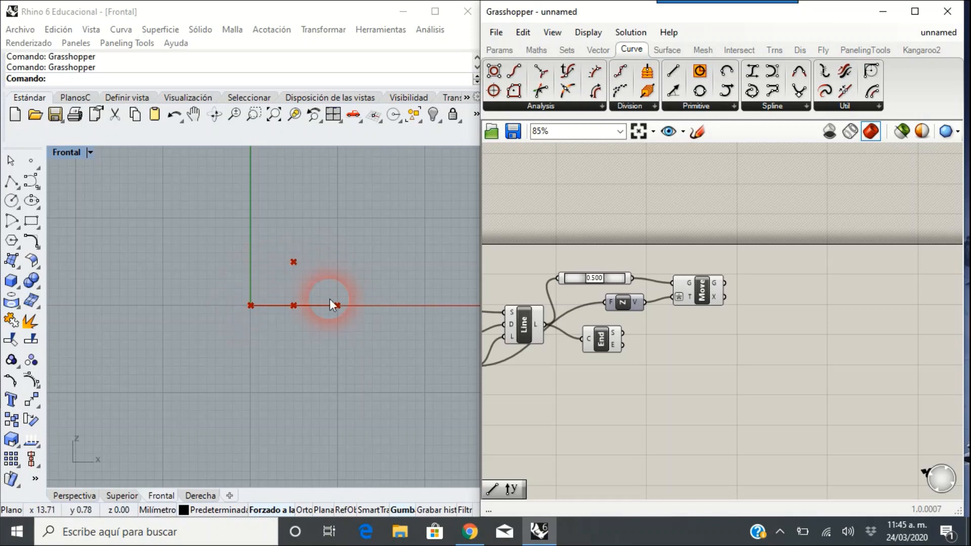
double_click(806, 296)
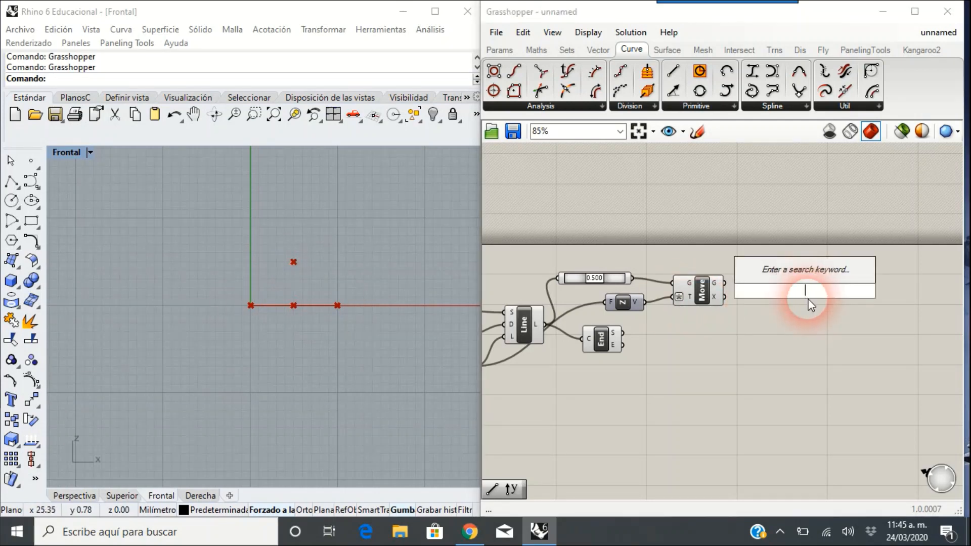
type("in")
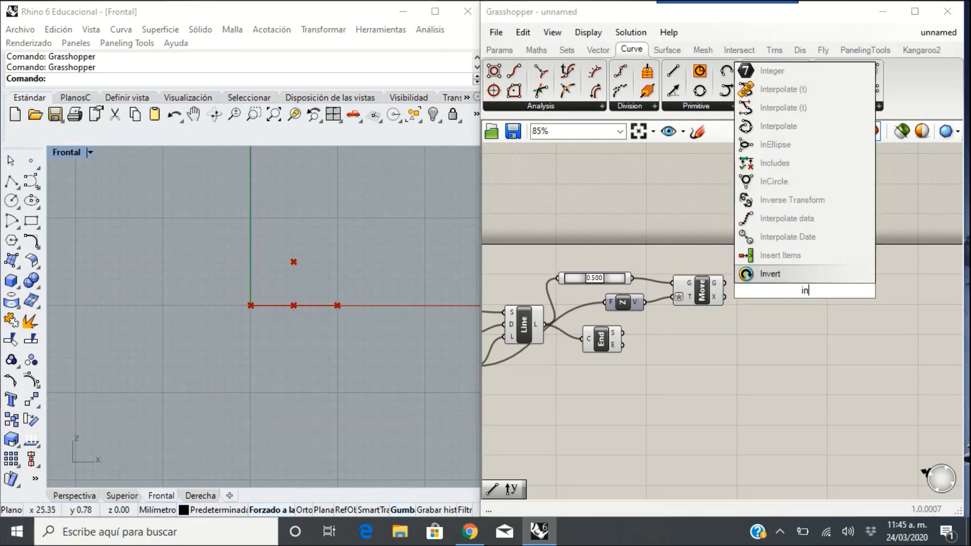
type("ter")
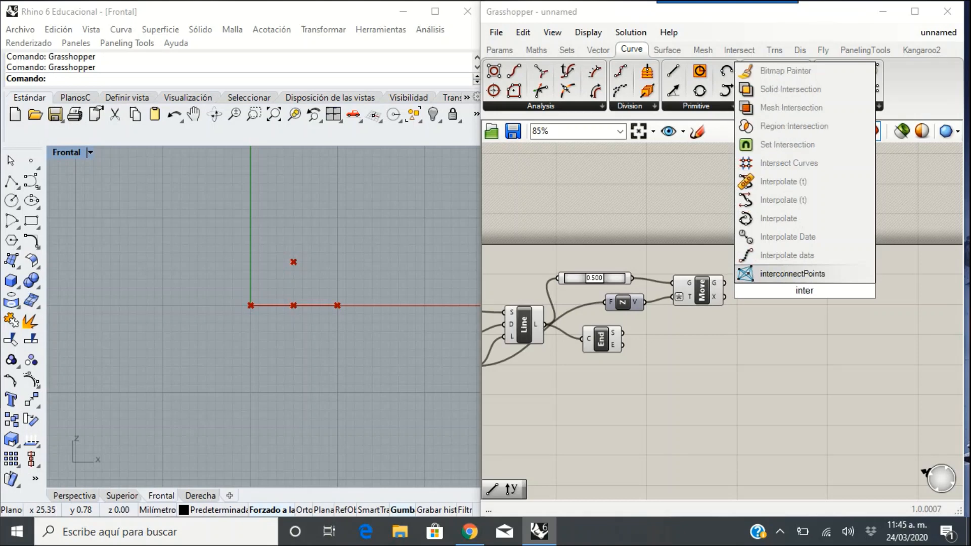
left_click(795, 222)
left_click_drag(807, 295, 789, 322)
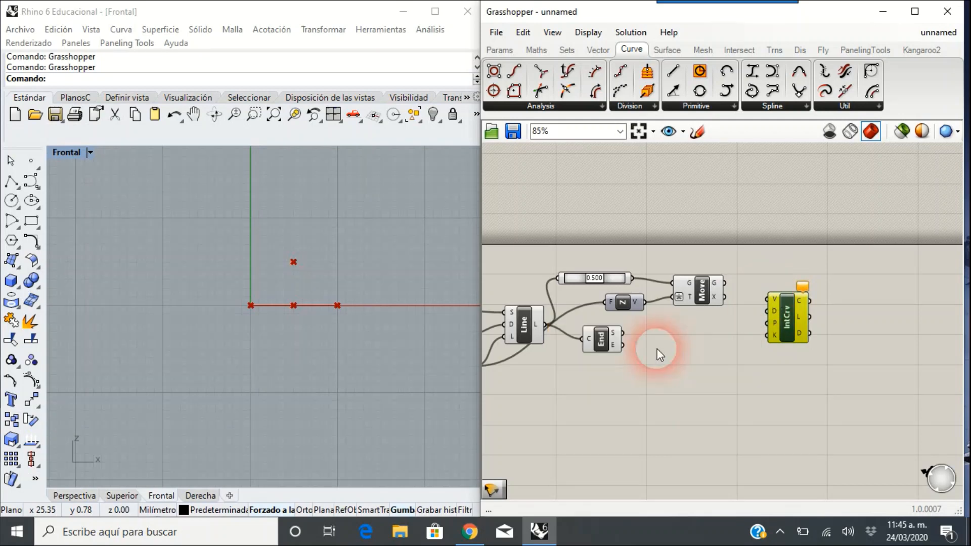
Step: Wire the line's start point, the moved midpoint and the line's end point, in that order, into the Interpolate component's vertices input
right_click_drag(664, 355, 688, 348)
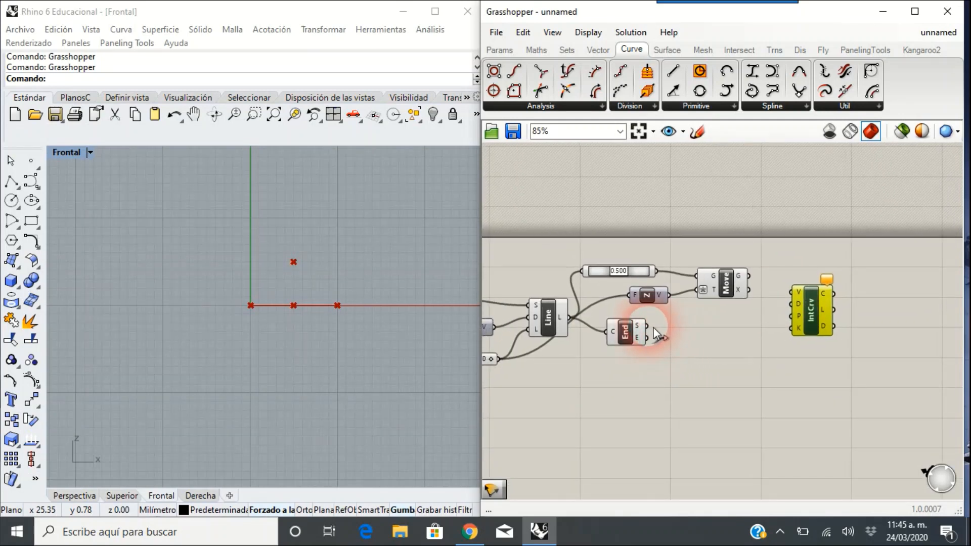
left_click_drag(648, 327, 749, 275)
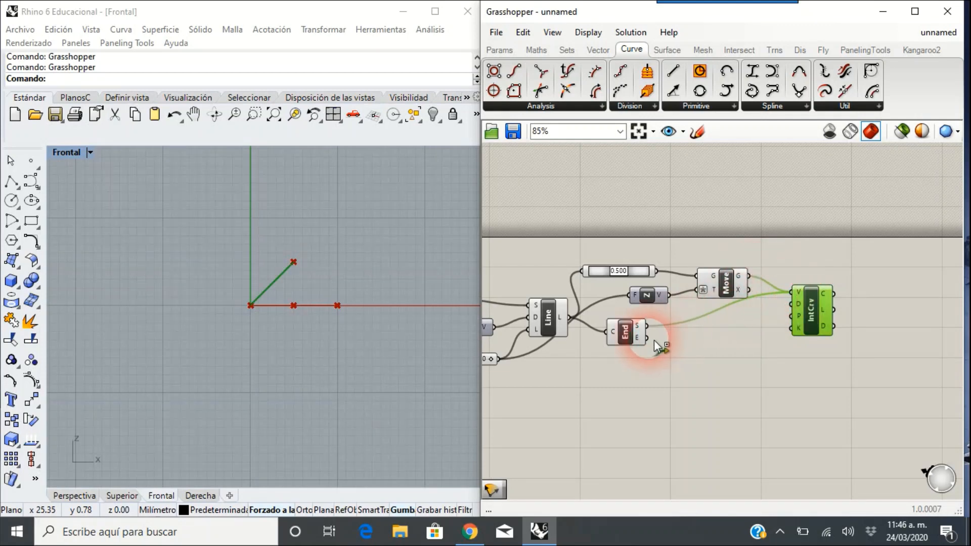
left_click_drag(648, 337, 790, 299, "shift")
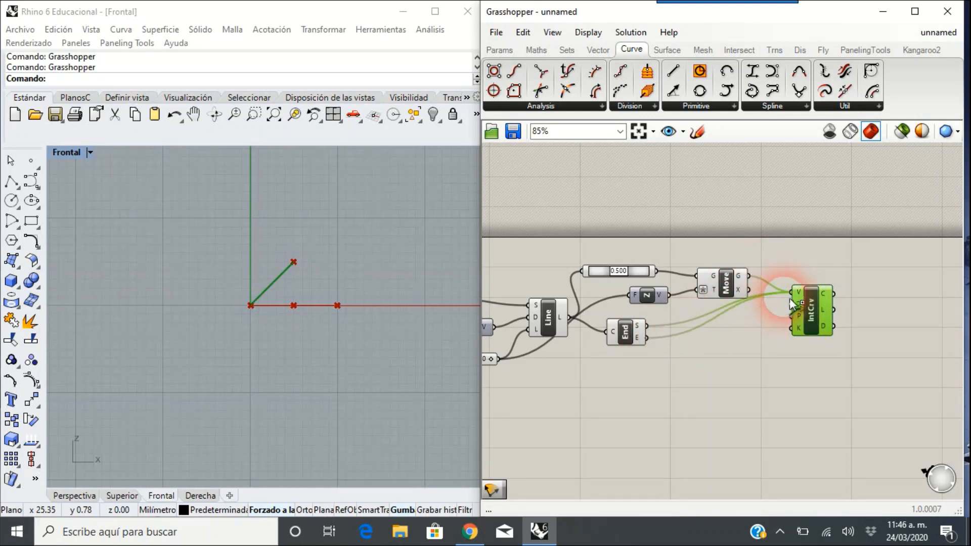
Step: Reposition the Interpolate component slightly closer to the End Points component
left_click(658, 382)
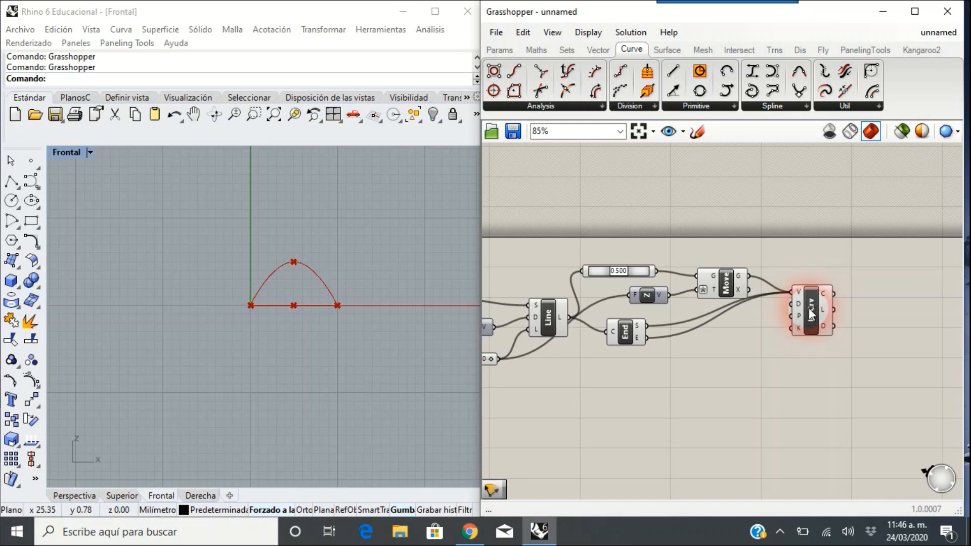
left_click_drag(810, 314, 791, 326)
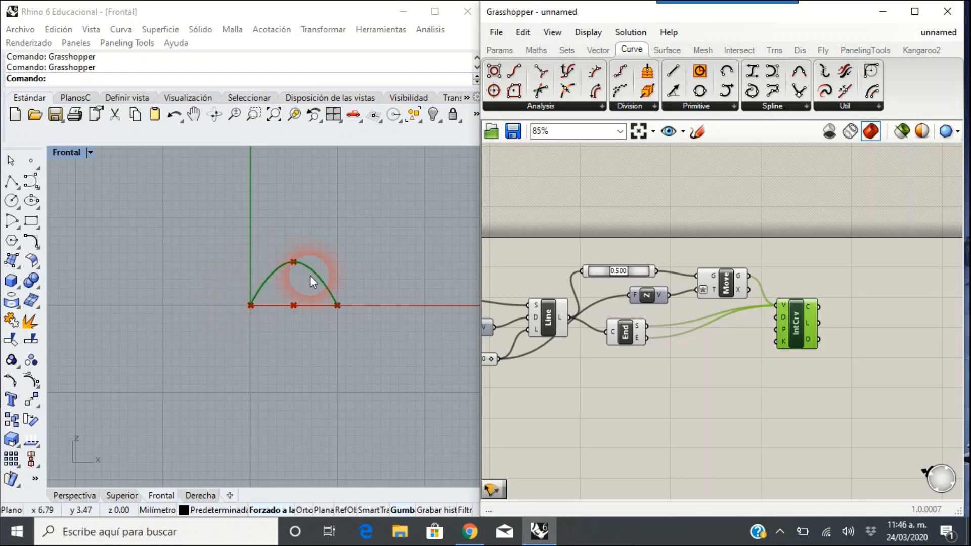
right_click_drag(320, 300, 250, 299)
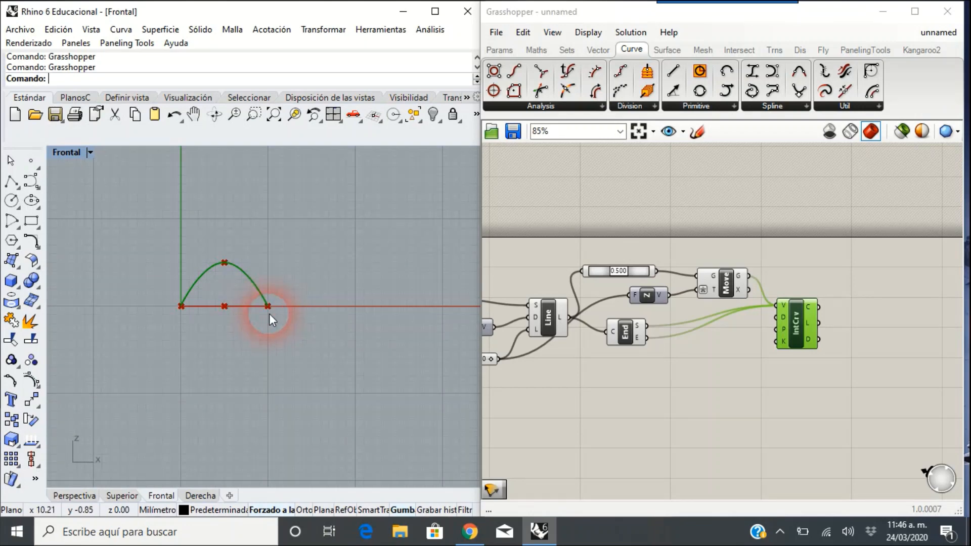
Step: Add a Rotate Axis component beside the Interpolate component and wire the interpolated curve into its geometry input
right_click_drag(802, 372, 734, 340)
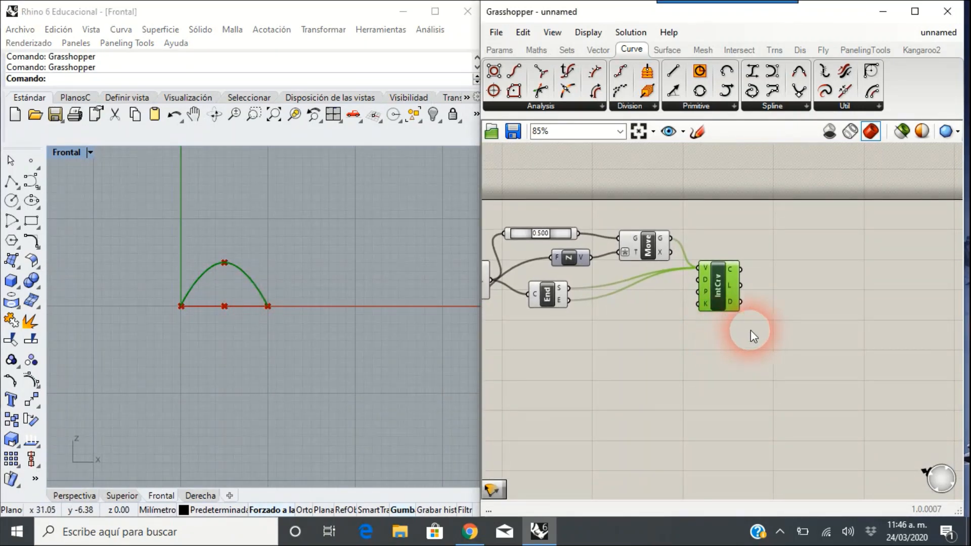
double_click(833, 302)
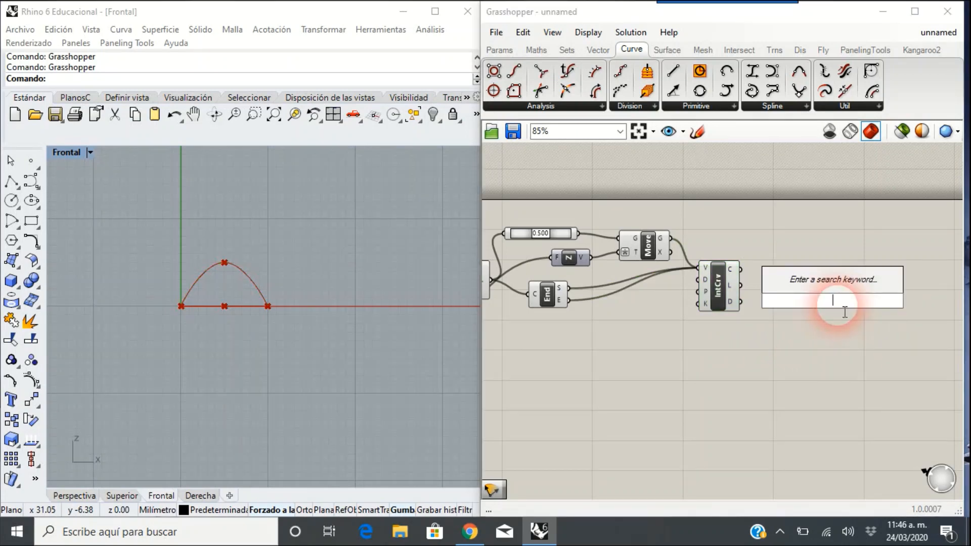
type("rot")
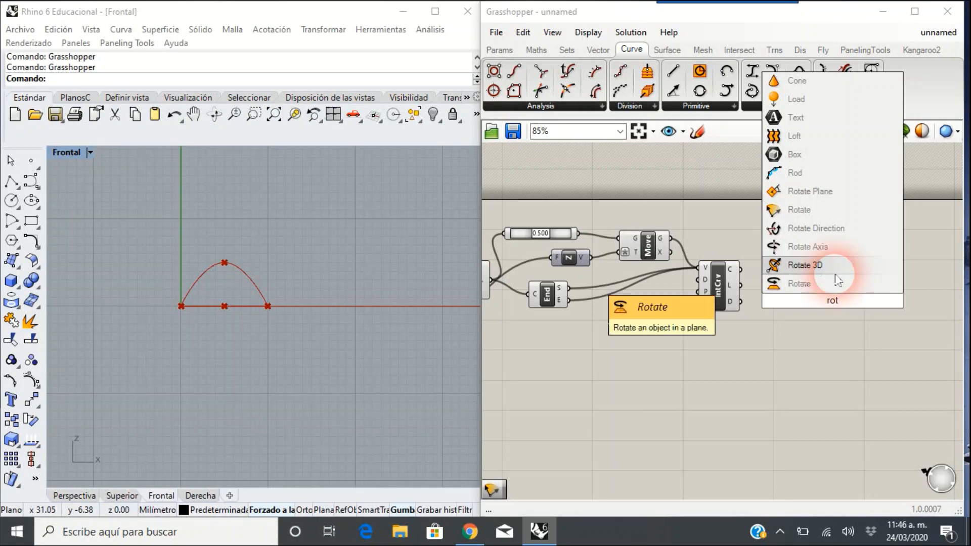
left_click(824, 247)
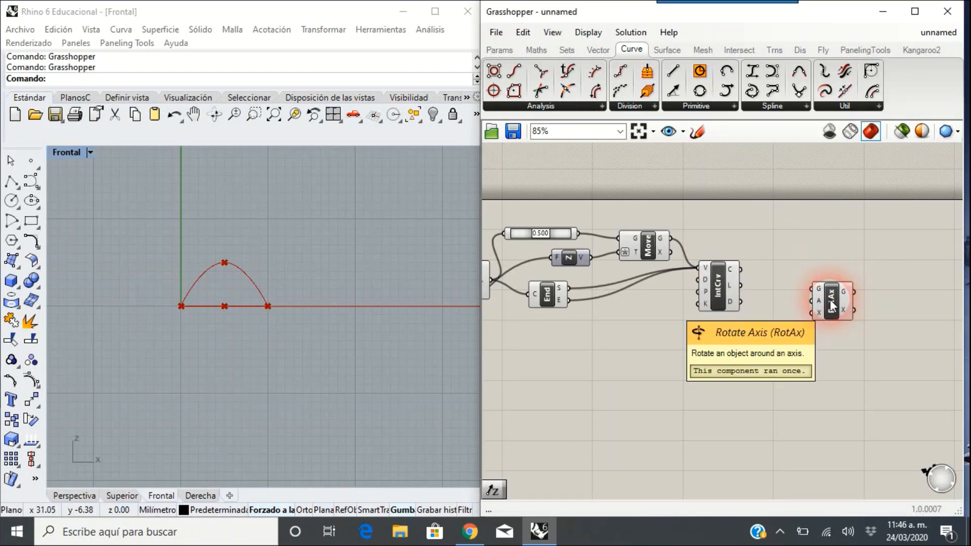
left_click_drag(832, 305, 821, 304)
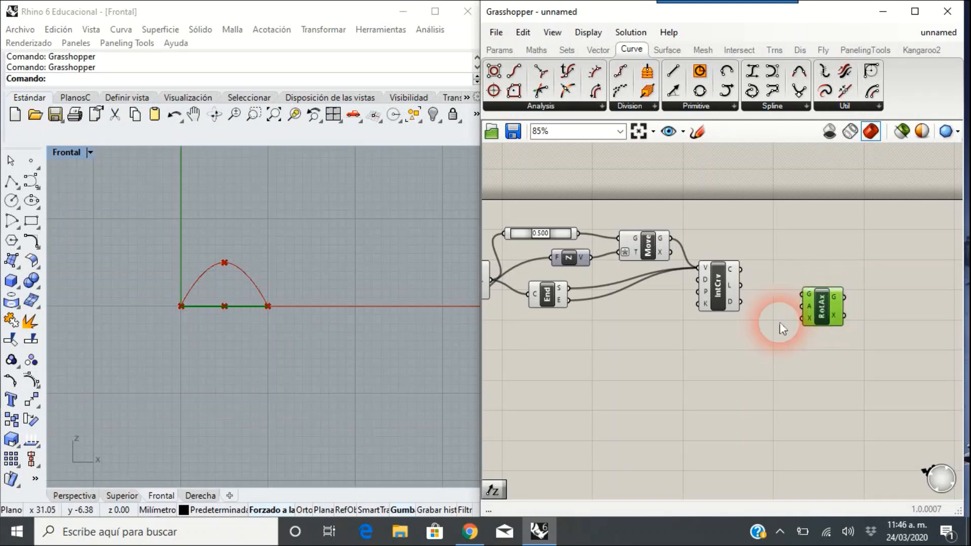
left_click(754, 339)
left_click_drag(744, 269, 803, 292)
Step: Switch Rhino from the maximized Frontal view to the four-viewport layout and orbit the perspective view around the arch
left_click(234, 272)
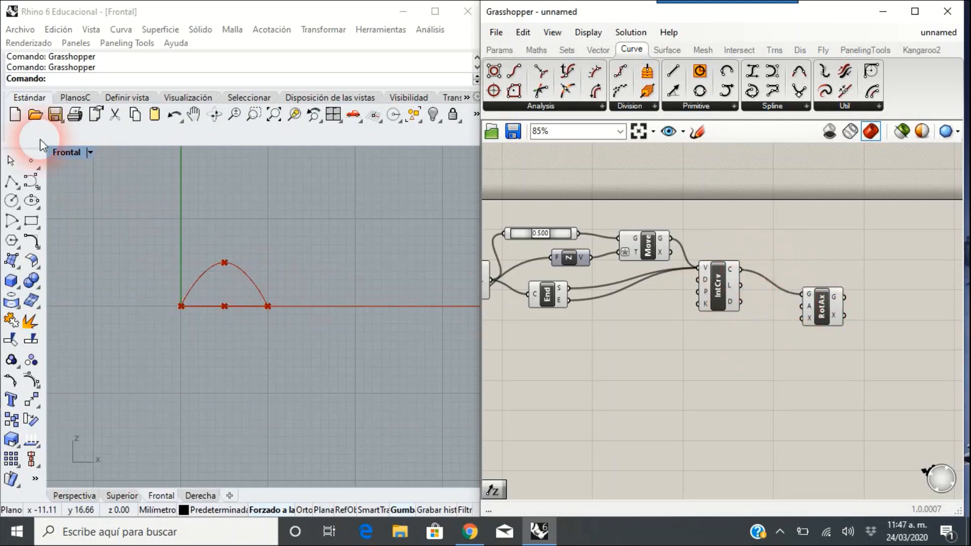
double_click(68, 154)
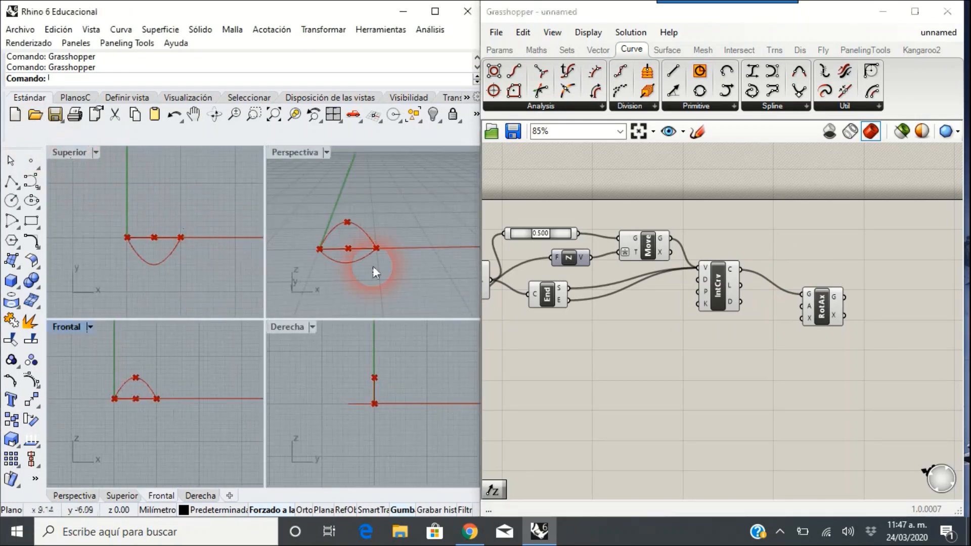
right_click_drag(372, 266, 312, 222)
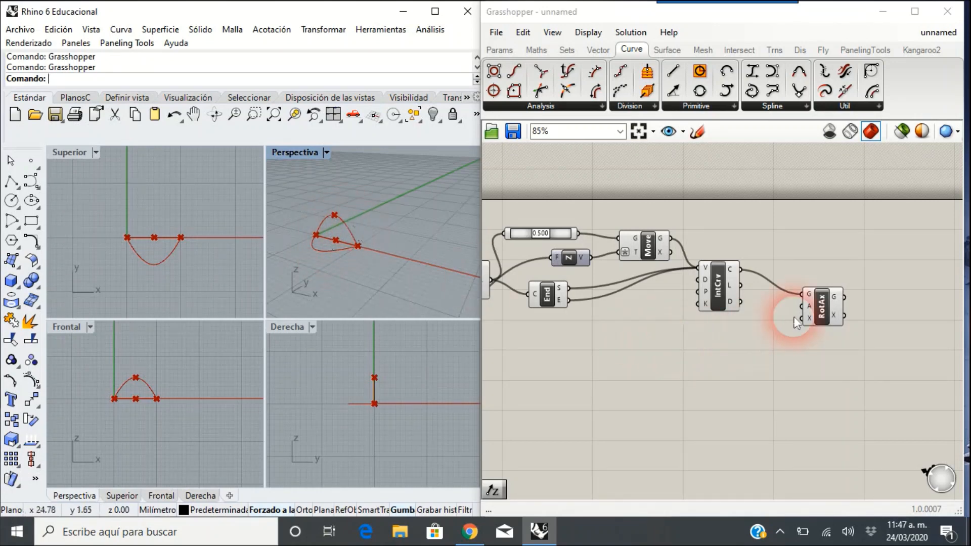
mouse_move(809, 307)
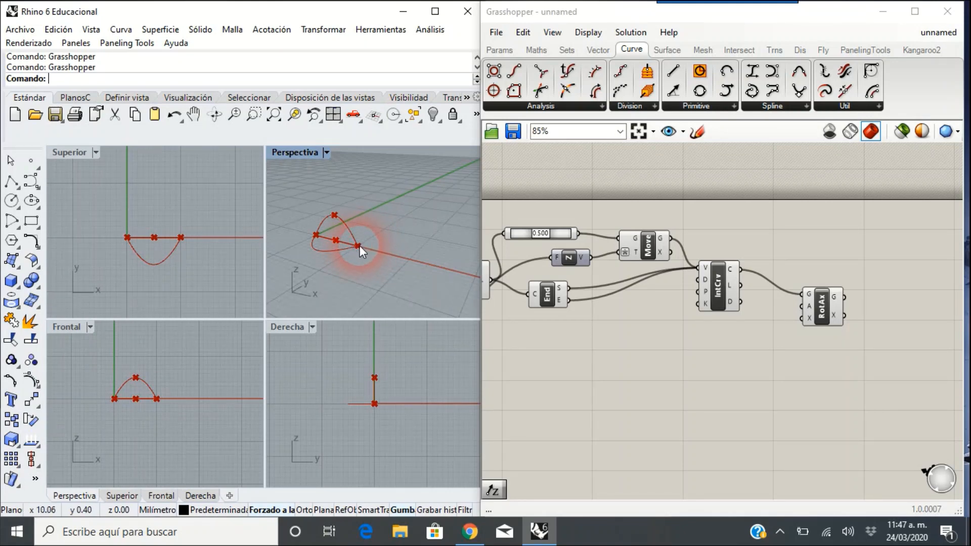
Step: Add a second Move component below the first and wire the line's end point into its geometry input
right_click_drag(612, 342, 667, 323)
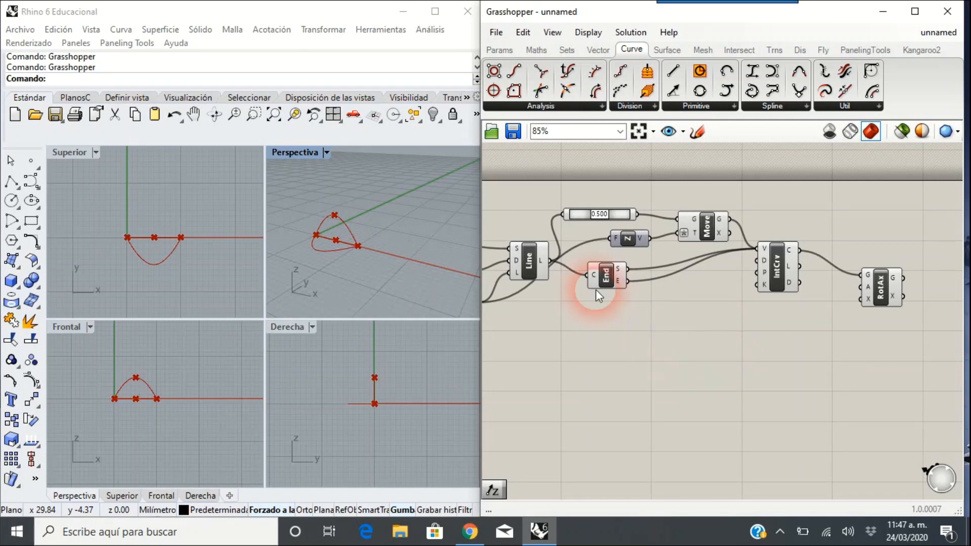
mouse_move(617, 280)
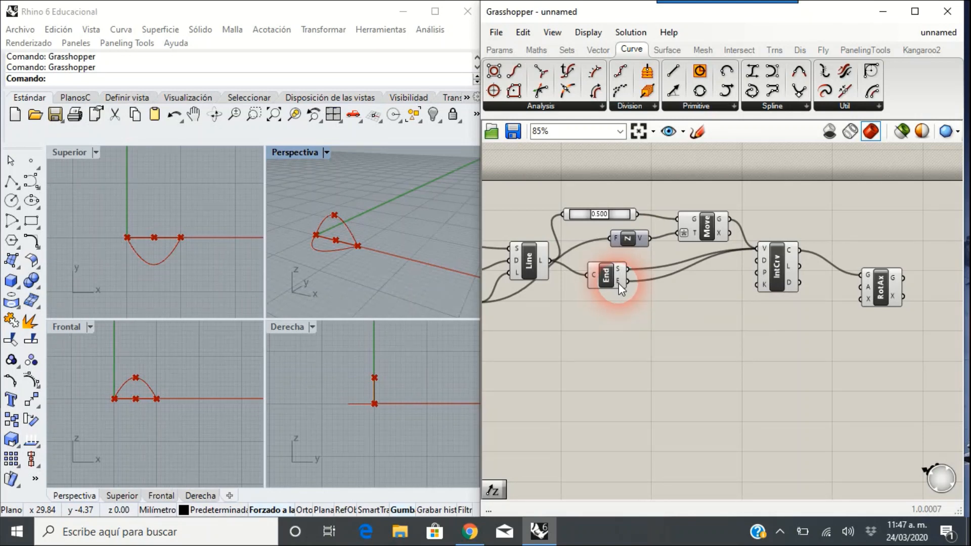
double_click(712, 326)
type("move")
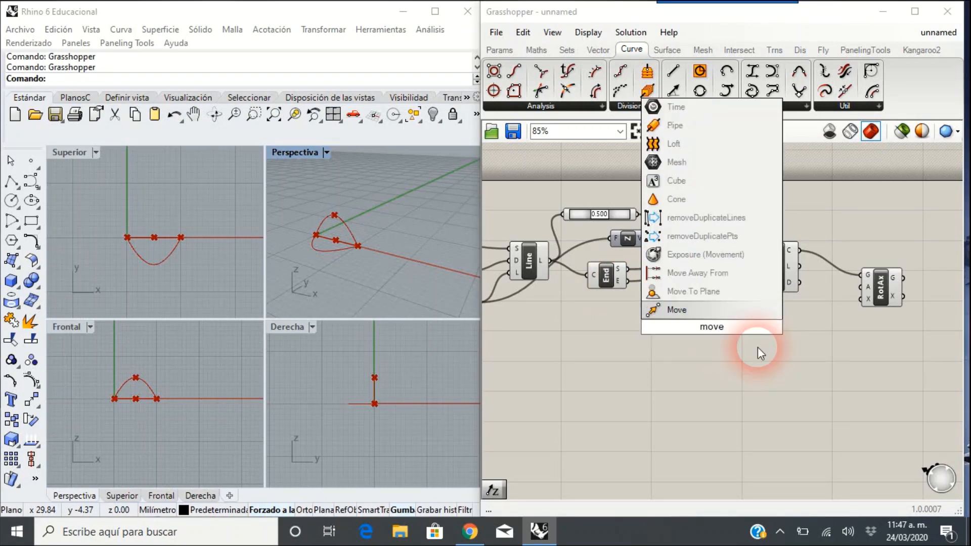
left_click(735, 304)
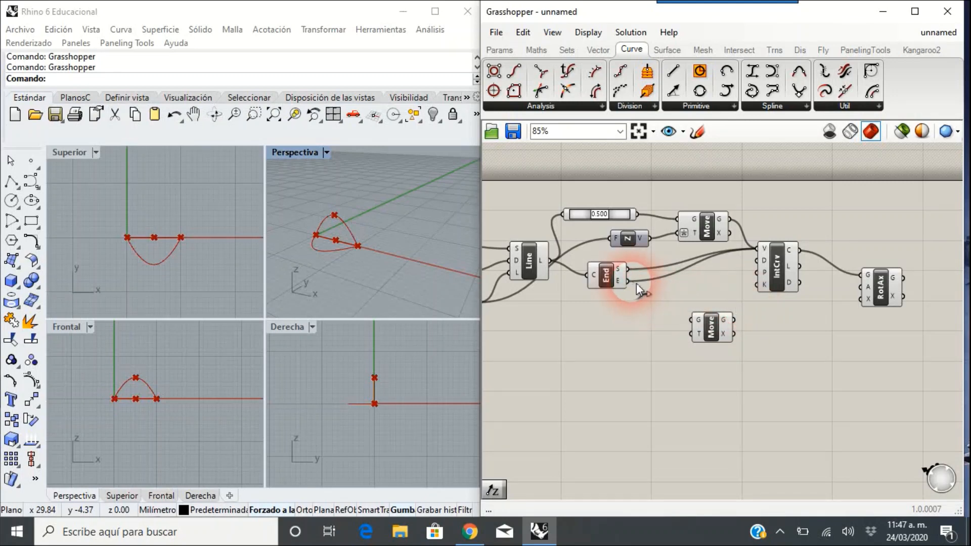
left_click_drag(635, 286, 744, 333)
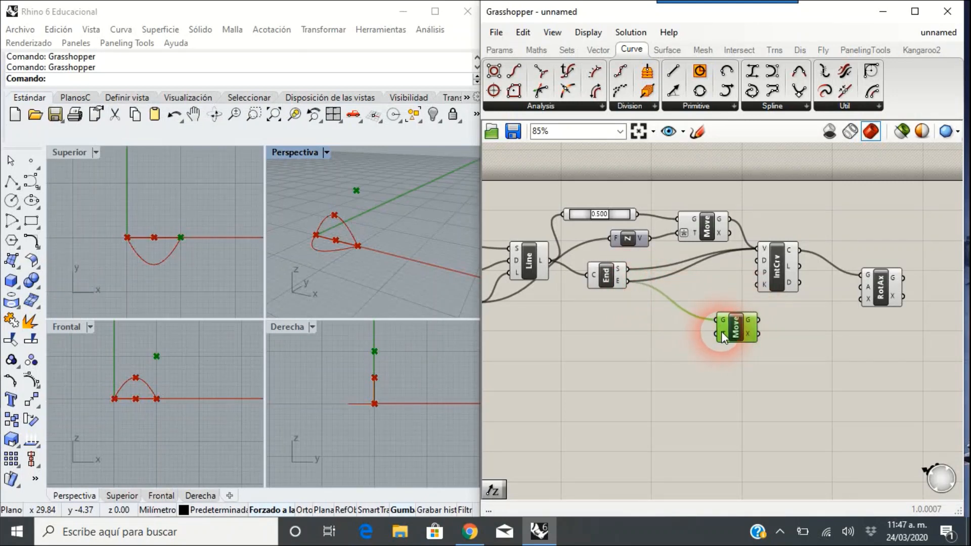
Step: Add a Unit Y vector and wire it into the T input of the Move component for the line's end point
mouse_move(721, 332)
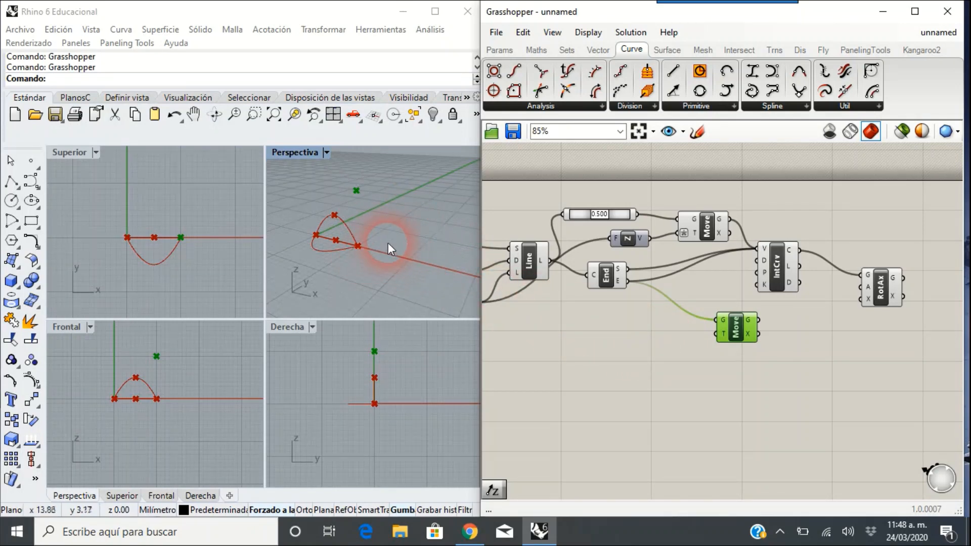
double_click(640, 338)
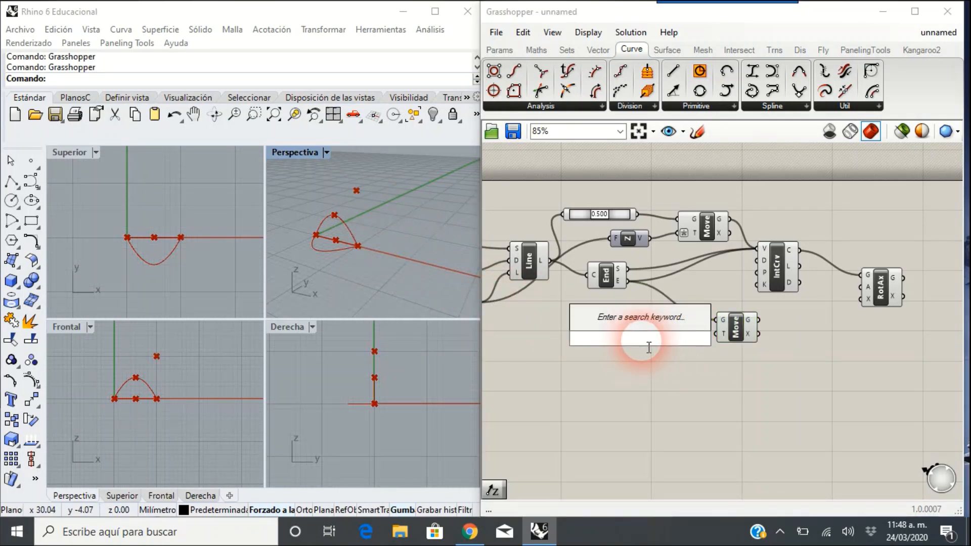
type("y")
key("Return")
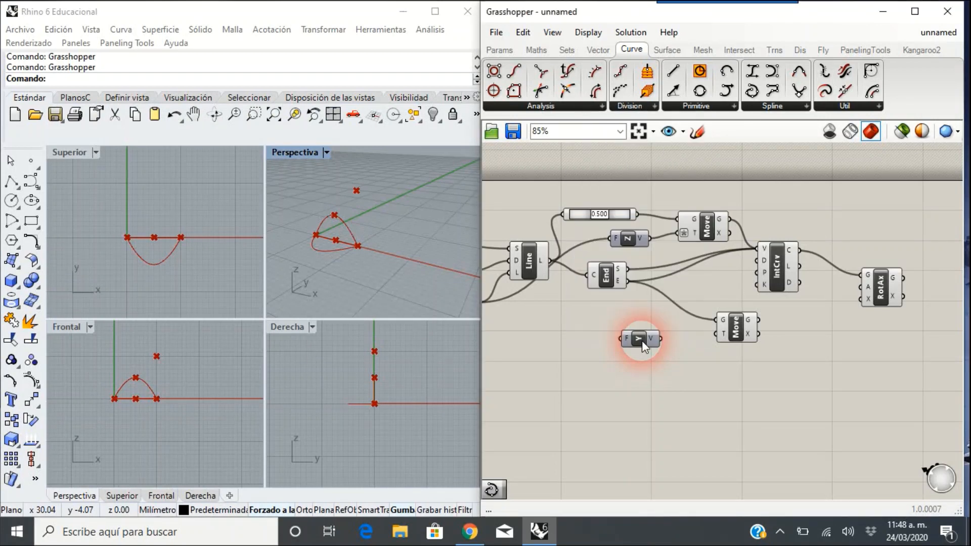
left_click_drag(662, 340, 719, 334)
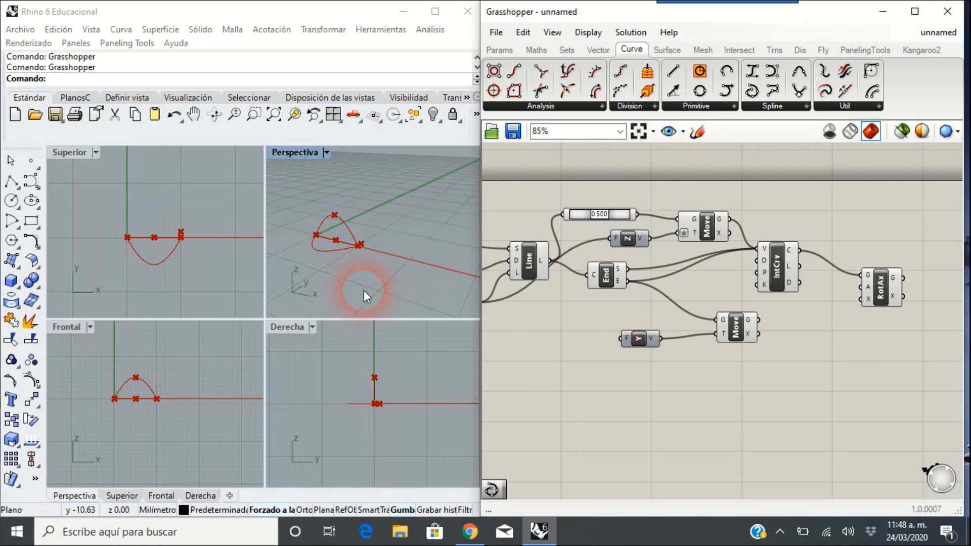
Step: Add a two-point Line component and wire the original end point into A and its moved copy into B
scroll(364, 248, "up", 3)
right_click_drag(363, 247, 326, 273)
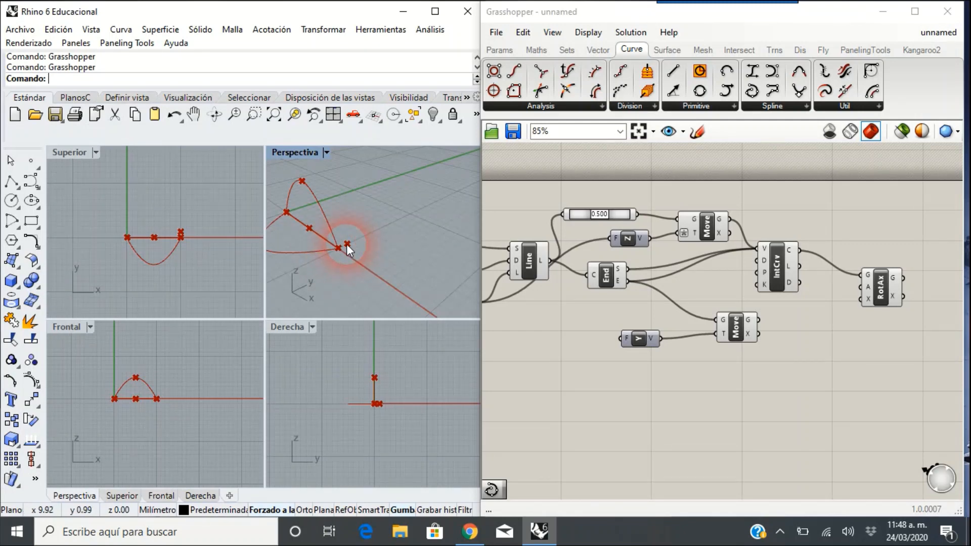
double_click(800, 340)
type("lie")
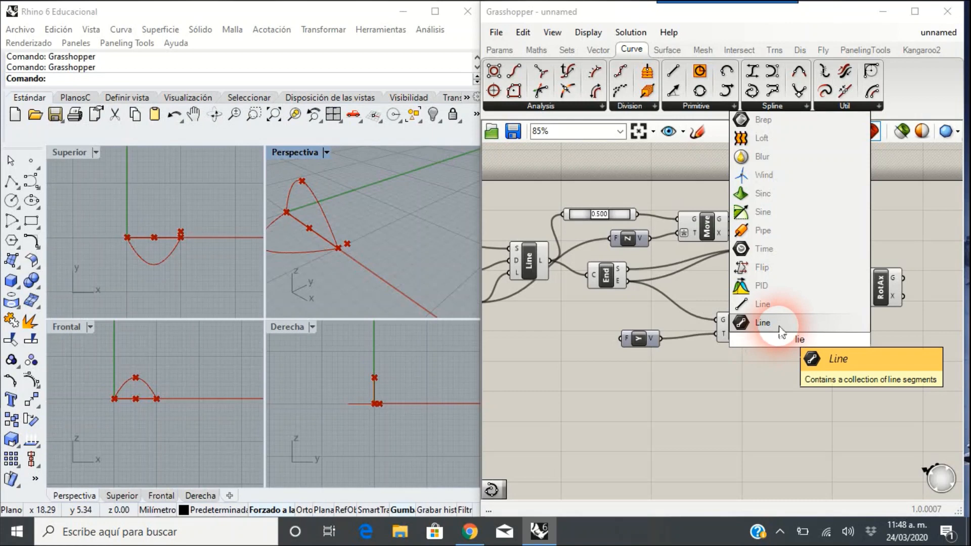
left_click(748, 322)
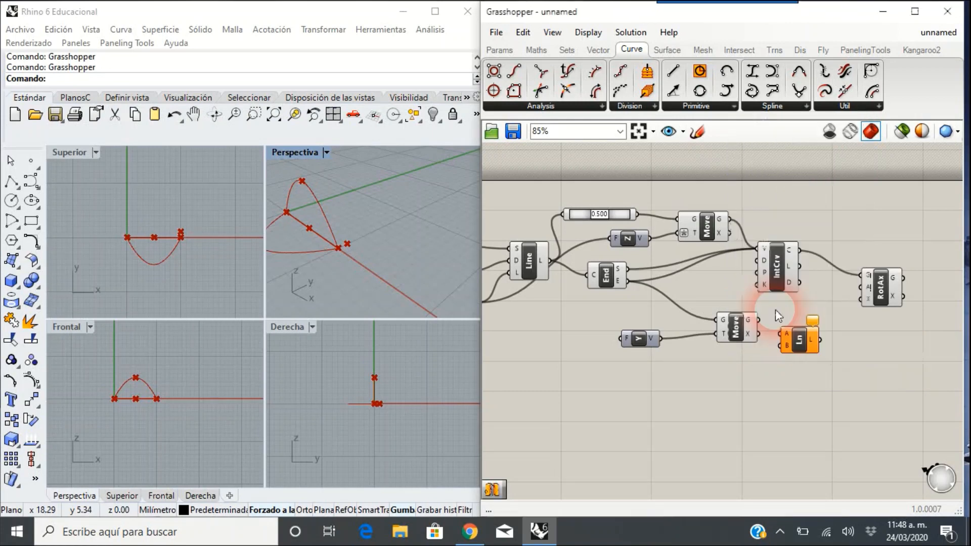
left_click_drag(800, 338, 797, 332)
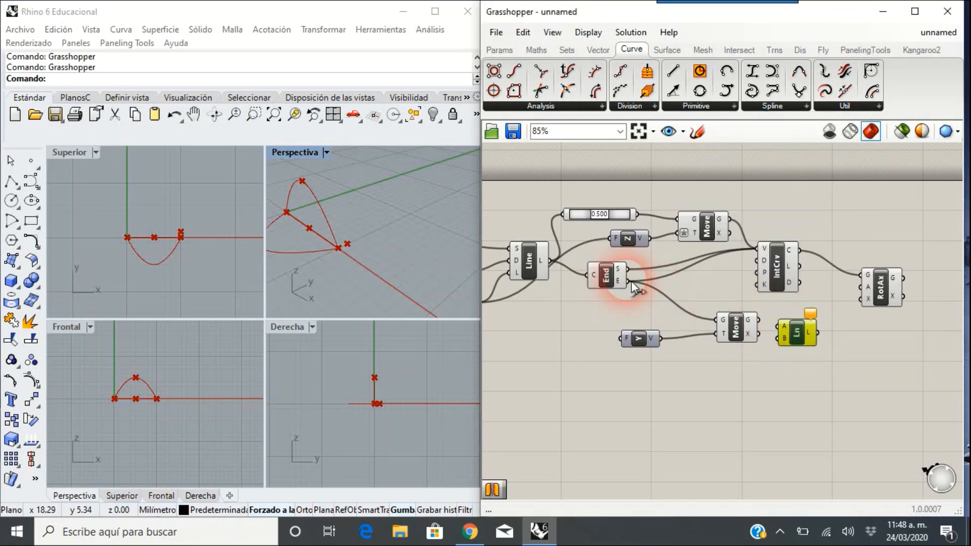
left_click_drag(633, 281, 731, 354)
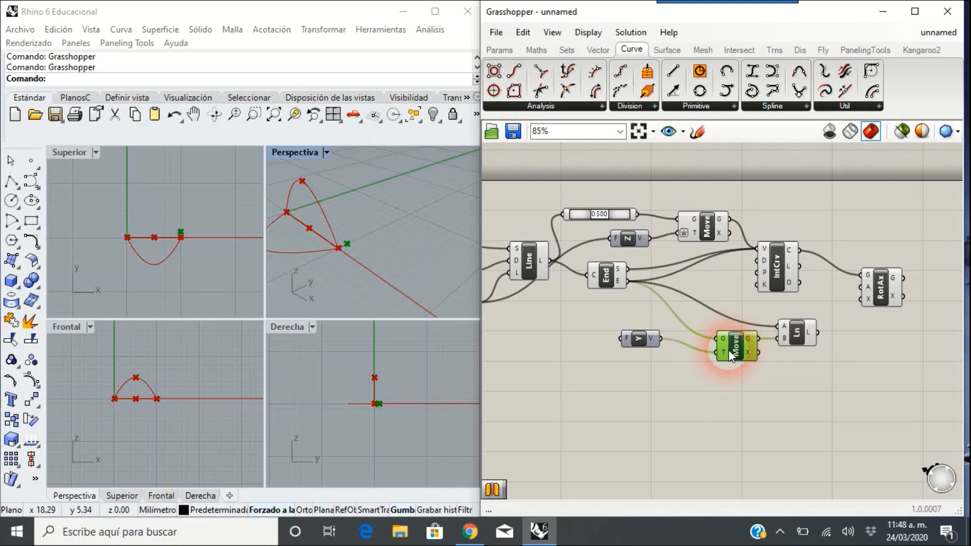
Step: Wire the new two-point line into the Rotate Axis component's X input and inspect the rotated arch in perspective
left_click(343, 268)
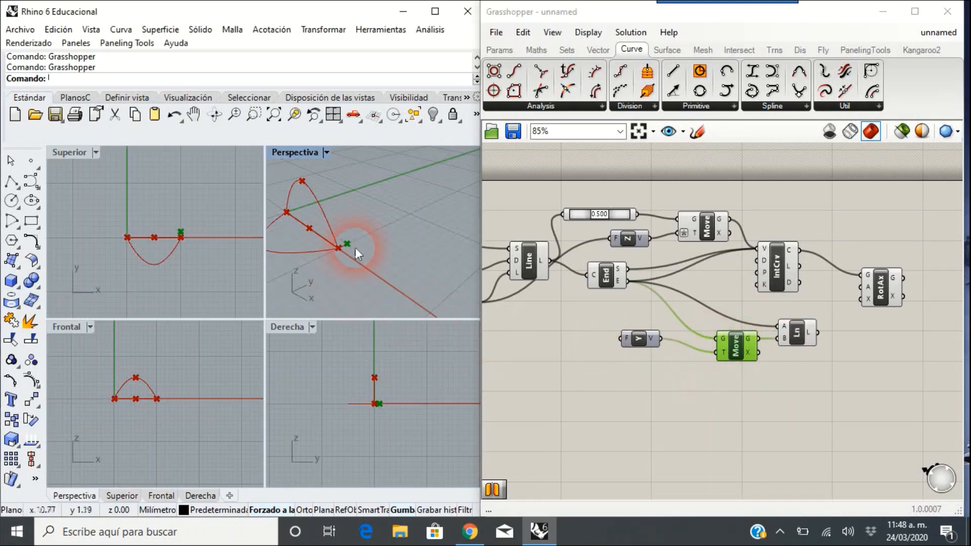
scroll(341, 242, "up", 2)
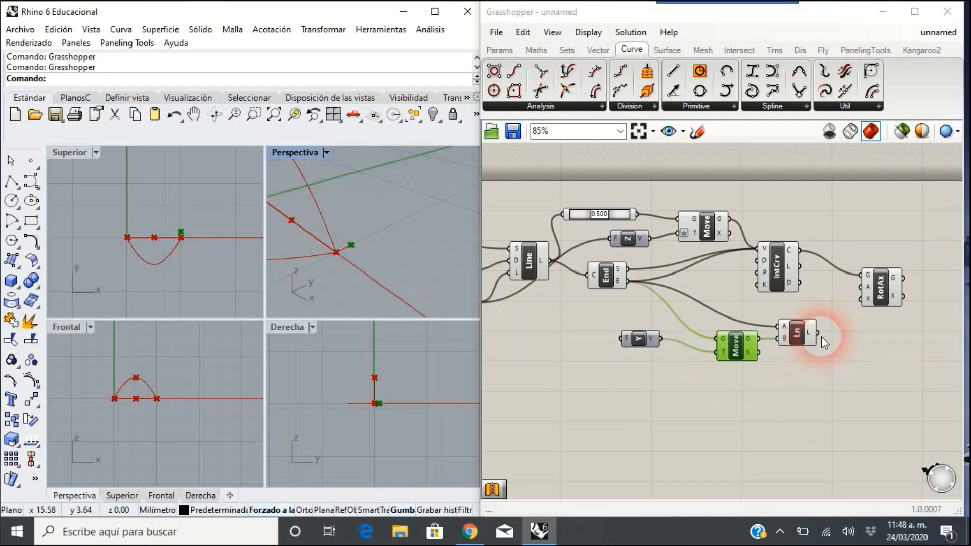
mouse_move(824, 336)
left_mouse_down()
mouse_move(829, 302)
mouse_move(847, 291)
mouse_move(861, 299)
left_mouse_up()
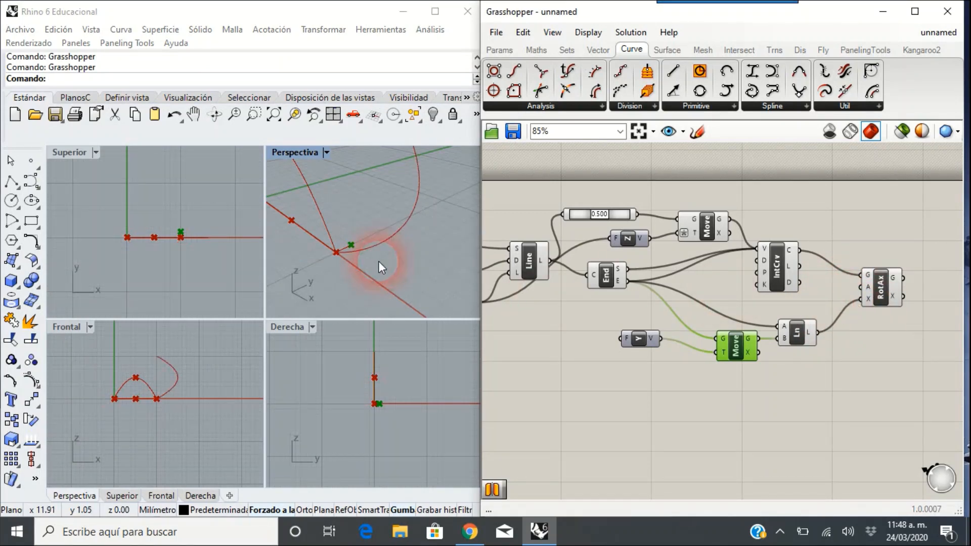
mouse_move(378, 261)
right_mouse_down()
mouse_move(399, 227)
mouse_move(366, 247)
right_mouse_up()
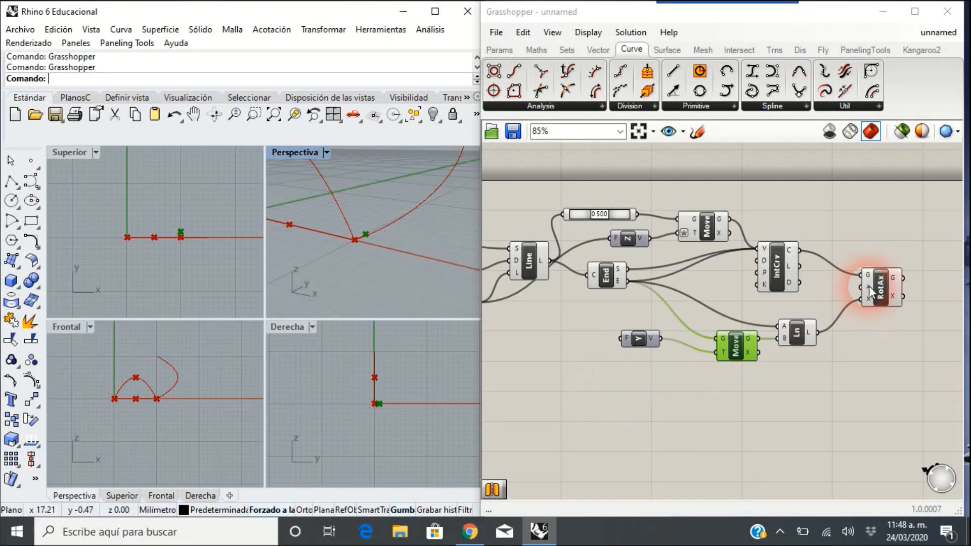
Step: Set the Rotate Axis component's angle input to 180 and switch that input to degrees
mouse_move(869, 286)
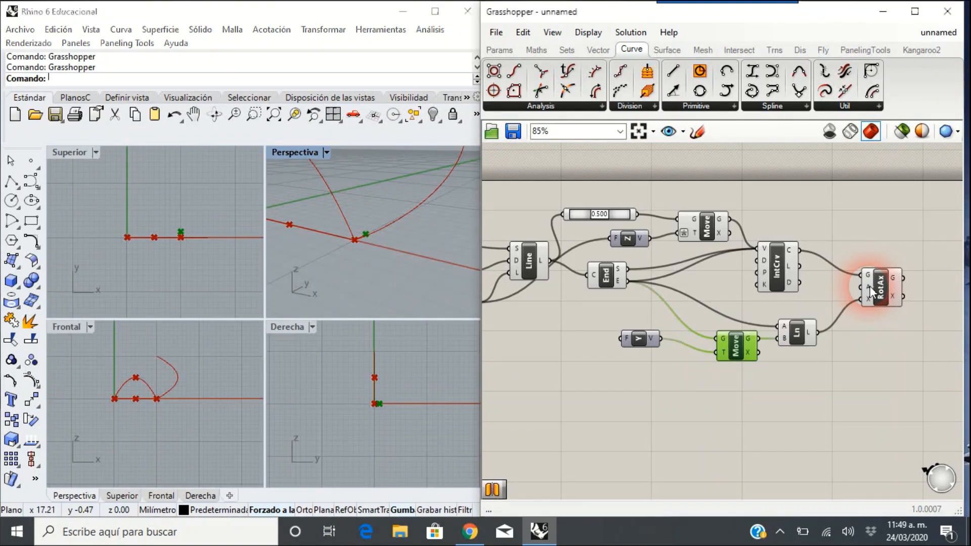
right_click(870, 286)
mouse_move(869, 409)
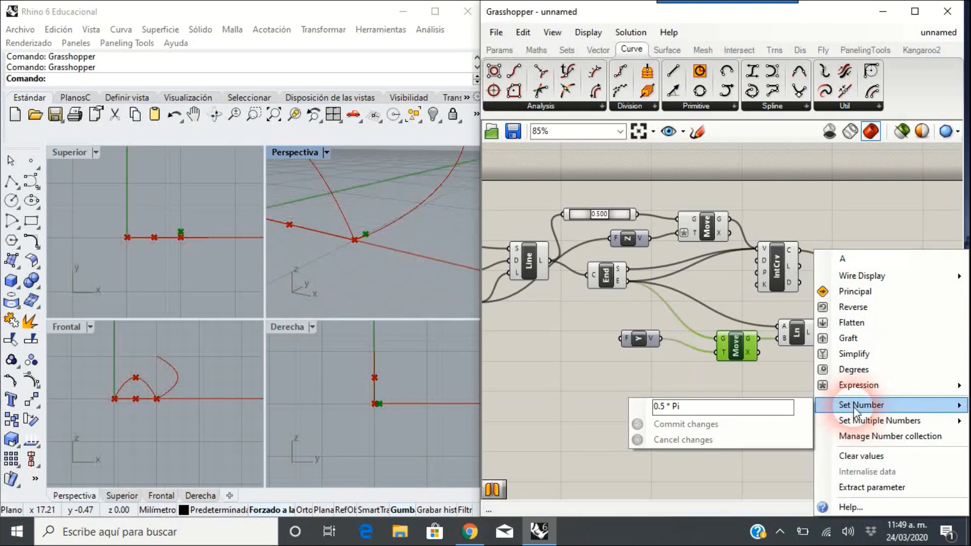
left_click_drag(723, 407, 649, 432)
type("180")
left_click(649, 425)
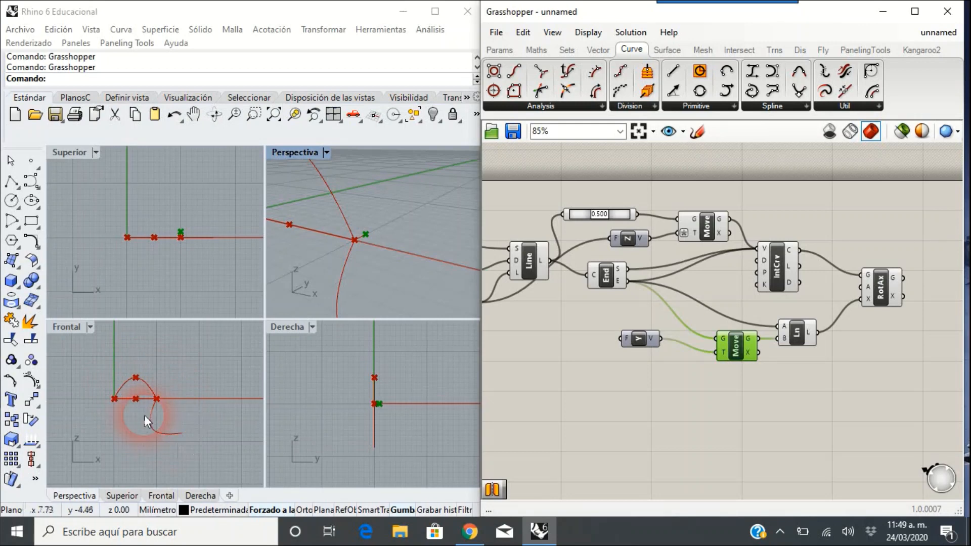
right_click(866, 287)
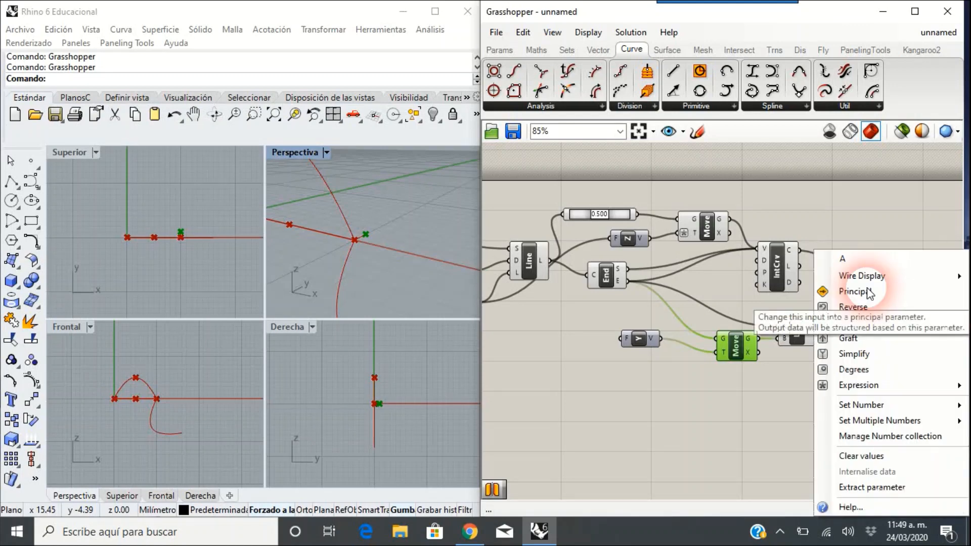
left_click(843, 370)
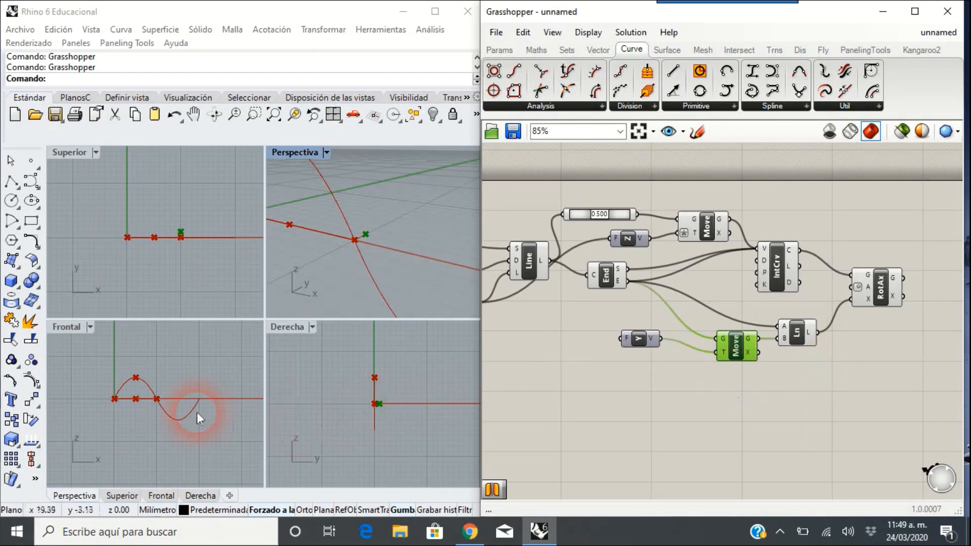
Step: Examine the rotated arch and the interpolated arch in the front view by highlighting the Rotate Axis and Interpolate components in turn
left_click(177, 409)
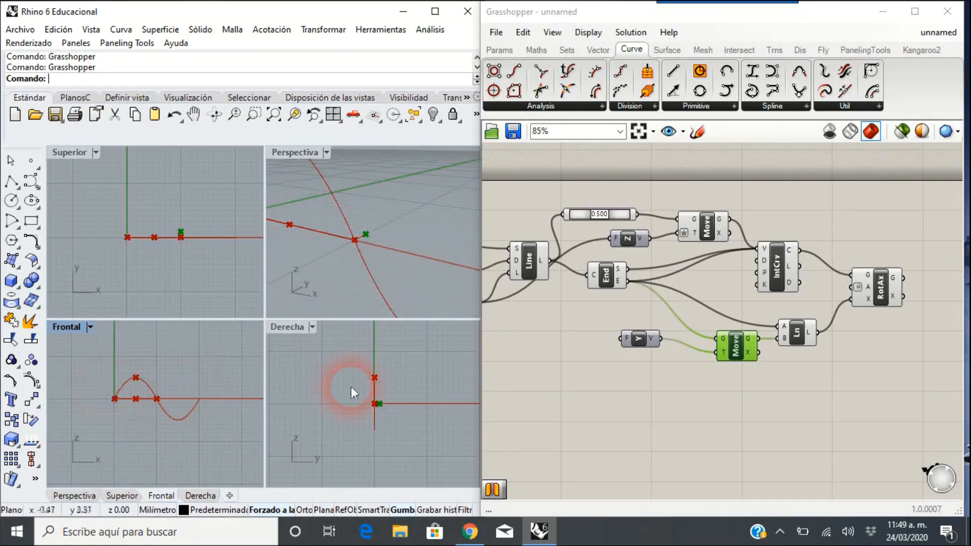
right_click_drag(784, 336, 716, 361)
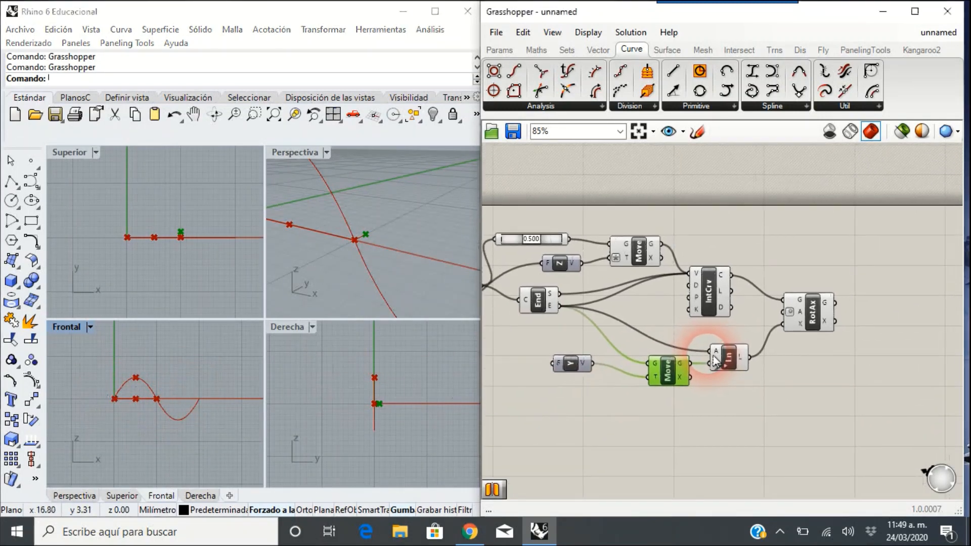
left_click(739, 408)
left_click(809, 322)
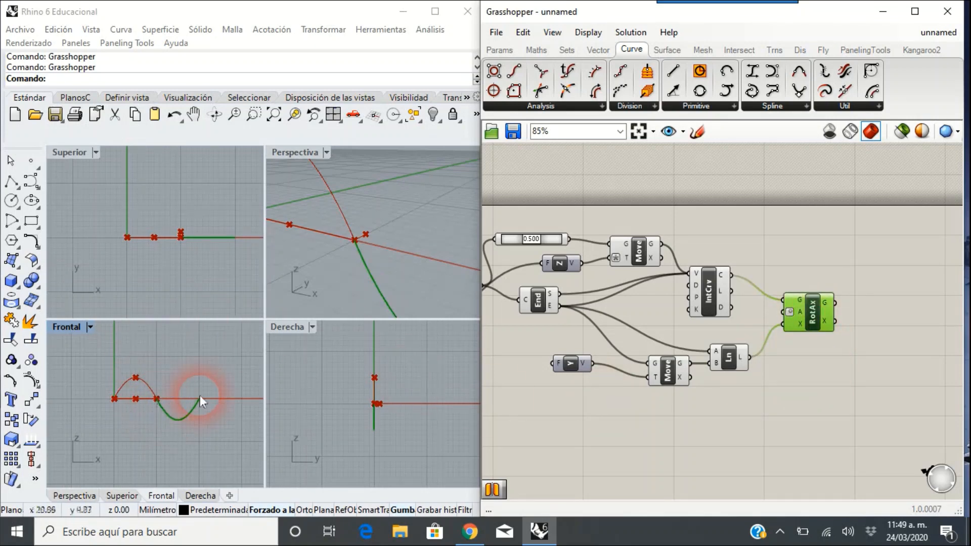
left_click(718, 296)
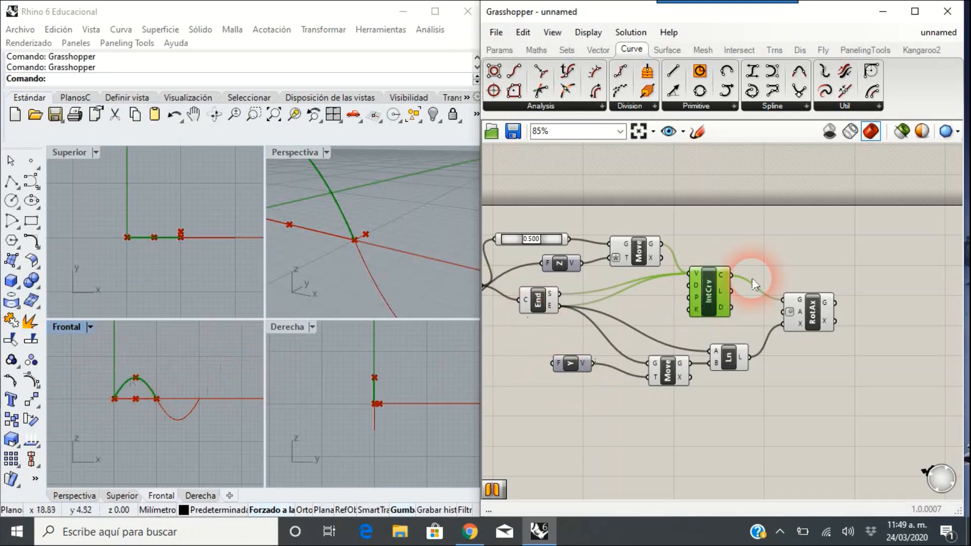
left_click(829, 275)
Step: Add a Join Curves component and wire the interpolated arch and its rotated copy into the C input
double_click(885, 311)
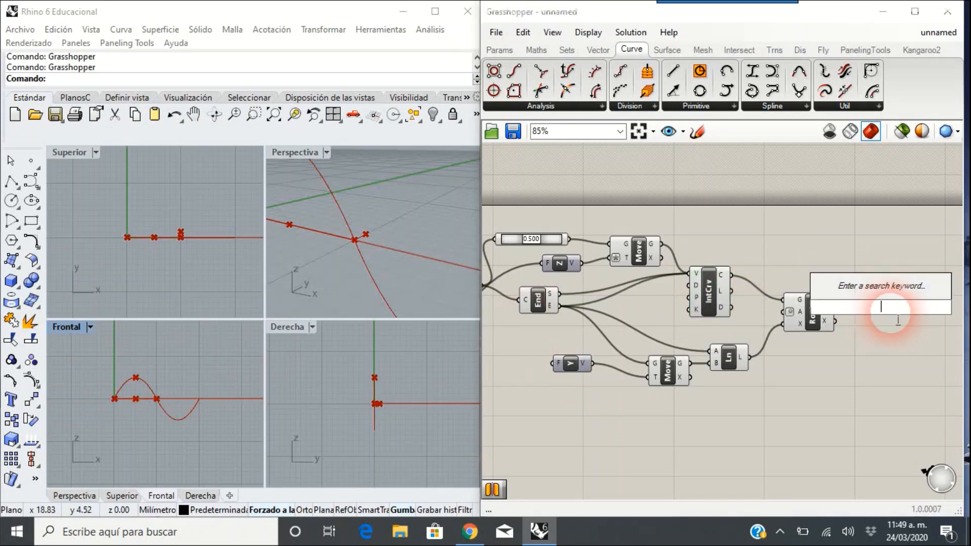
type("joi")
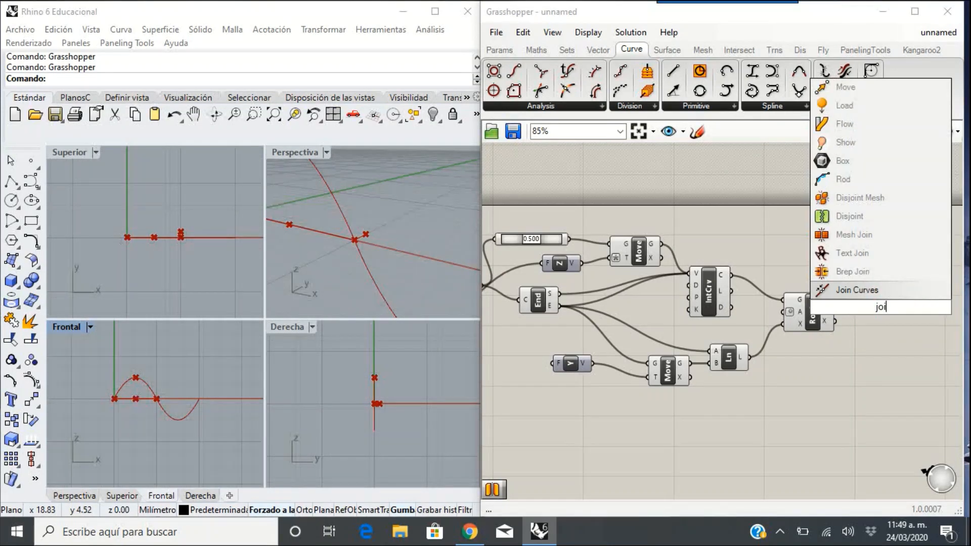
left_click(902, 291)
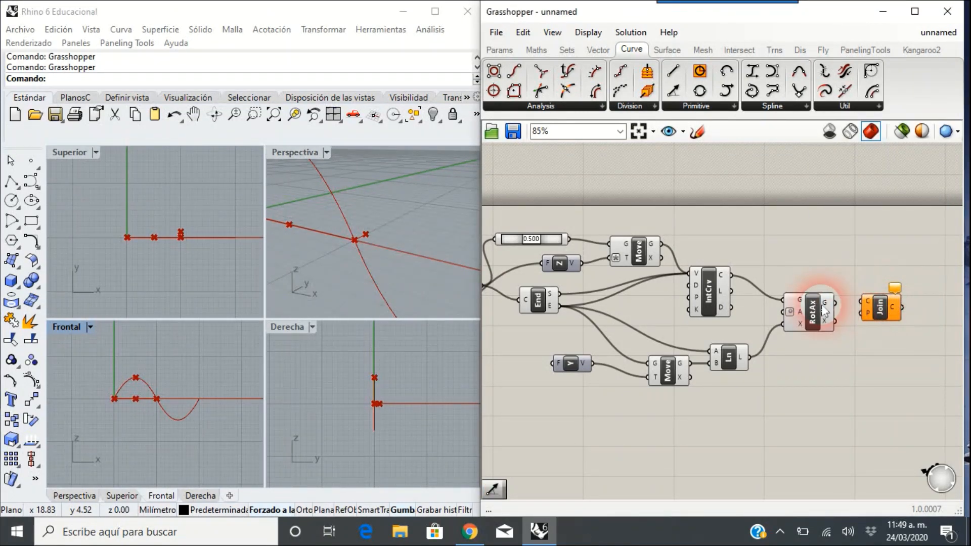
left_click_drag(730, 276, 892, 276)
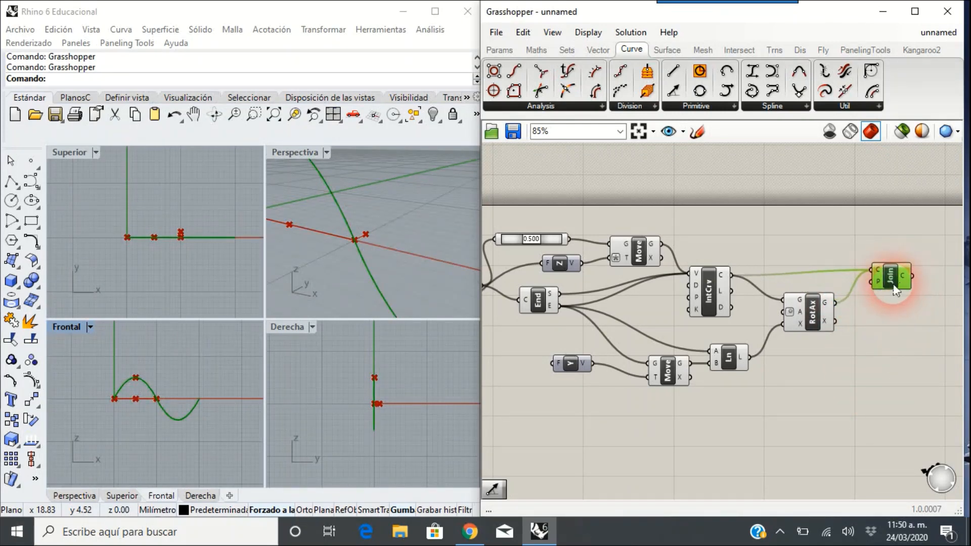
left_click(890, 340)
left_click(888, 279)
left_click(885, 339)
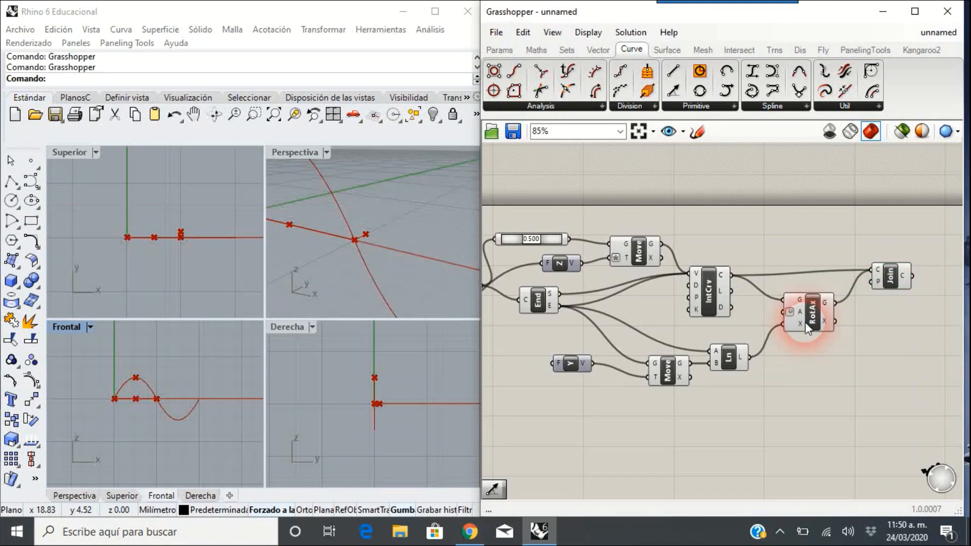
Step: Turn off the preview of the End Points component and of the base Line component
right_click_drag(799, 361, 818, 346)
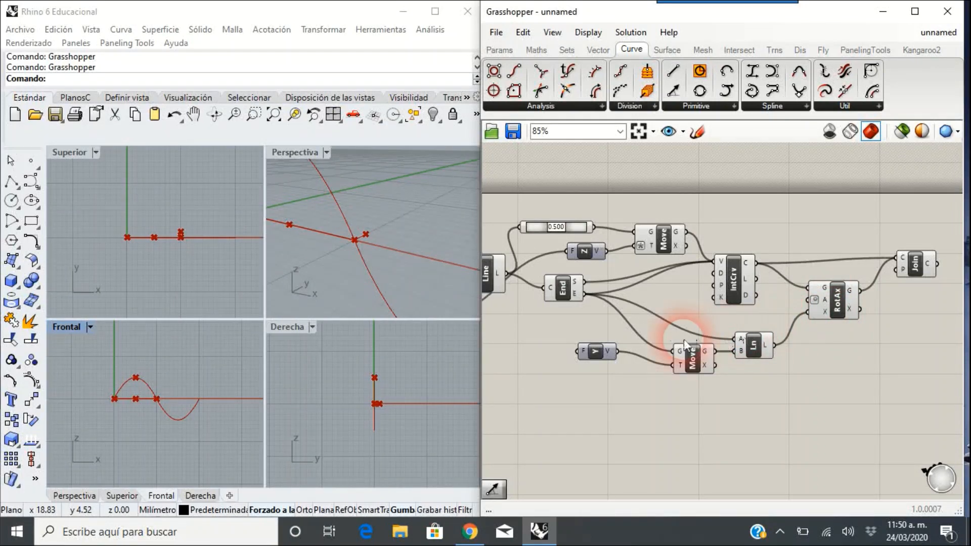
right_click_drag(683, 338, 693, 332)
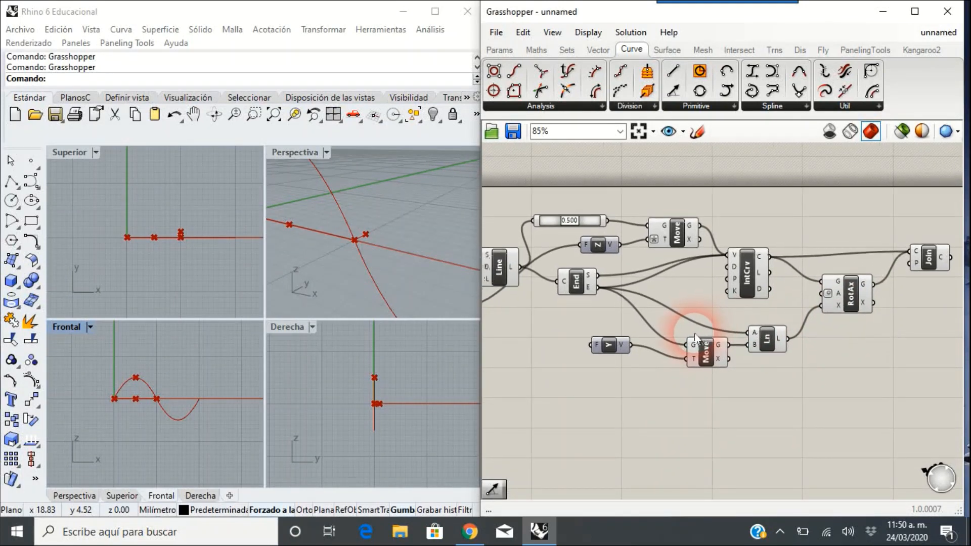
left_click(578, 283)
right_click(578, 284)
left_click(605, 309)
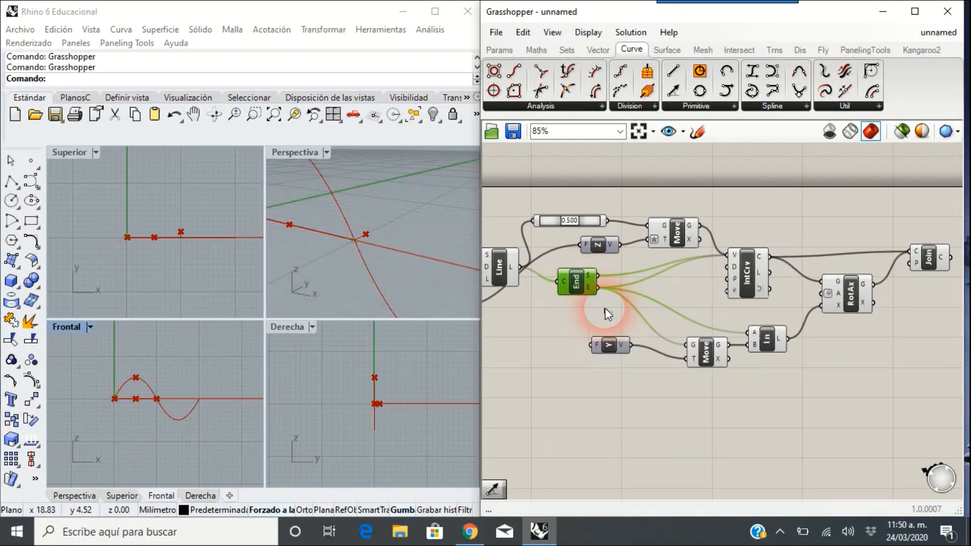
left_click(493, 266)
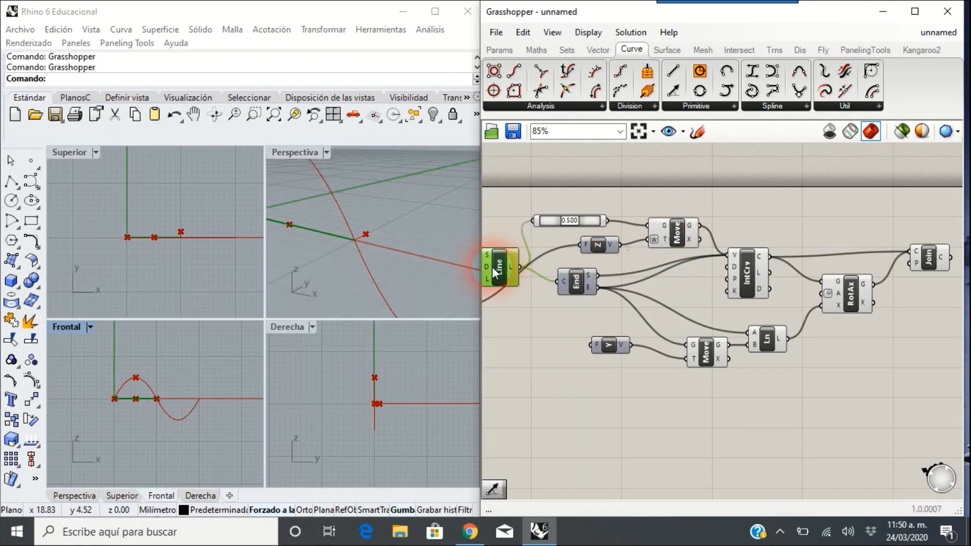
right_click(492, 267)
left_click(520, 293)
Step: Turn off the preview of the Z-direction Move component and of the Interpolate curve component
right_click_drag(526, 320, 621, 310)
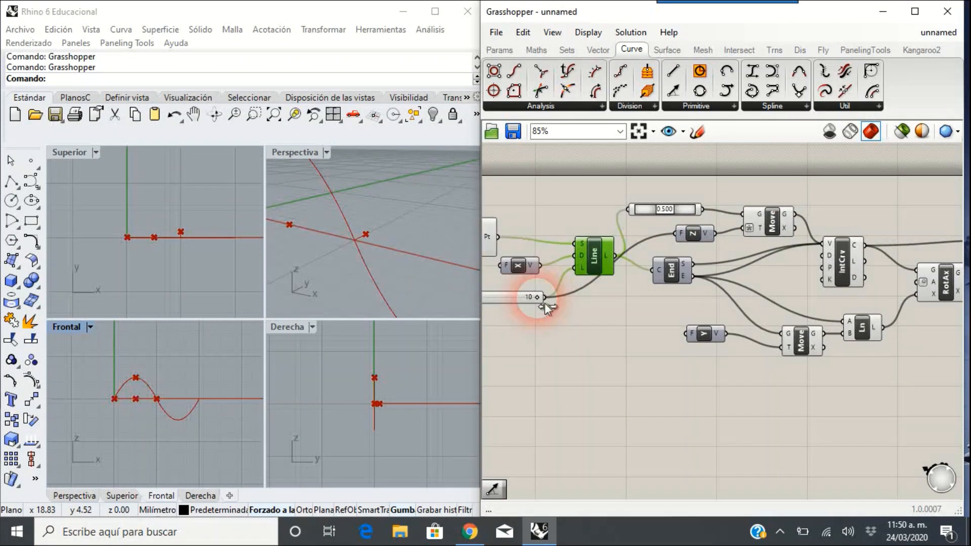
right_click(772, 228)
left_click(776, 247)
right_click_drag(781, 278, 733, 283)
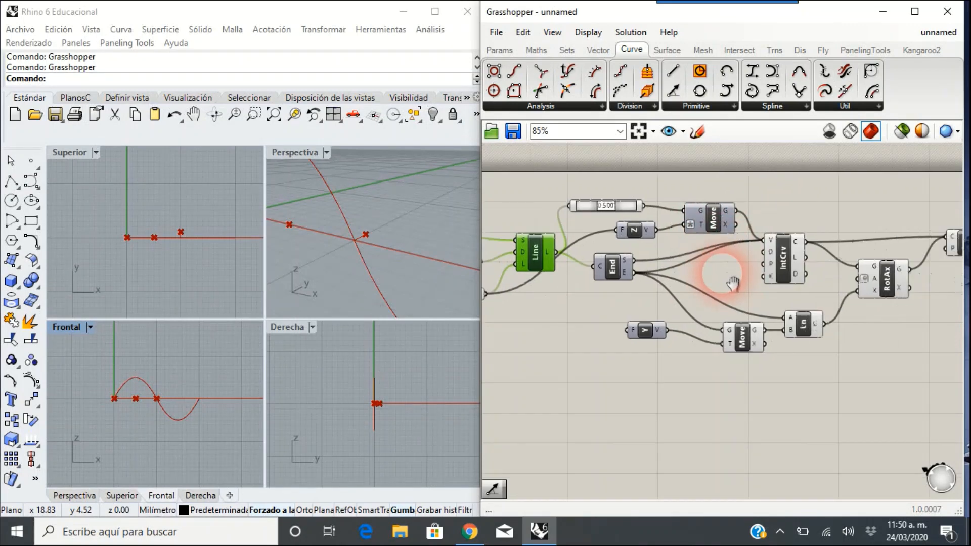
right_click(778, 266)
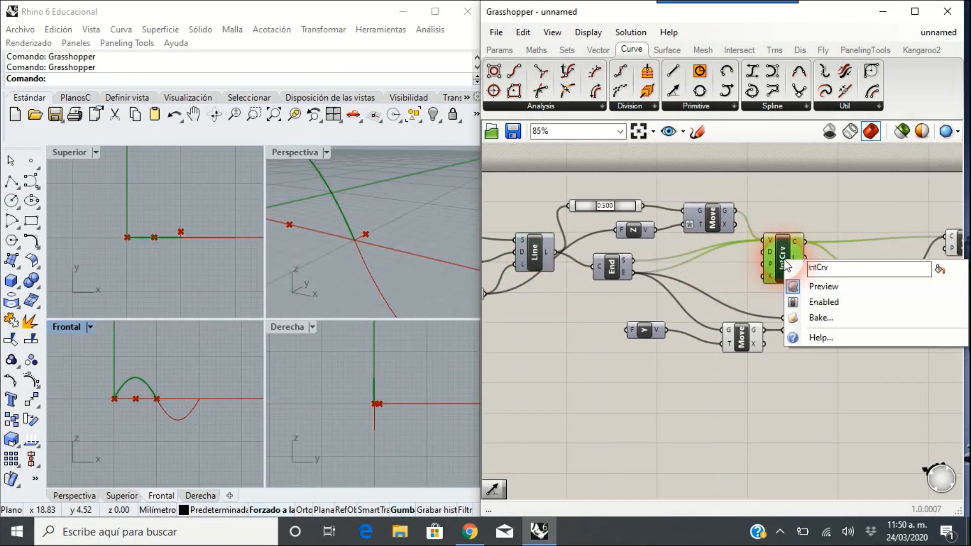
left_click(794, 287)
Step: Turn off the preview of the Y-direction Move, the two-point axis line and the Rotate Axis component
right_click_drag(769, 326, 746, 314)
left_click(719, 329)
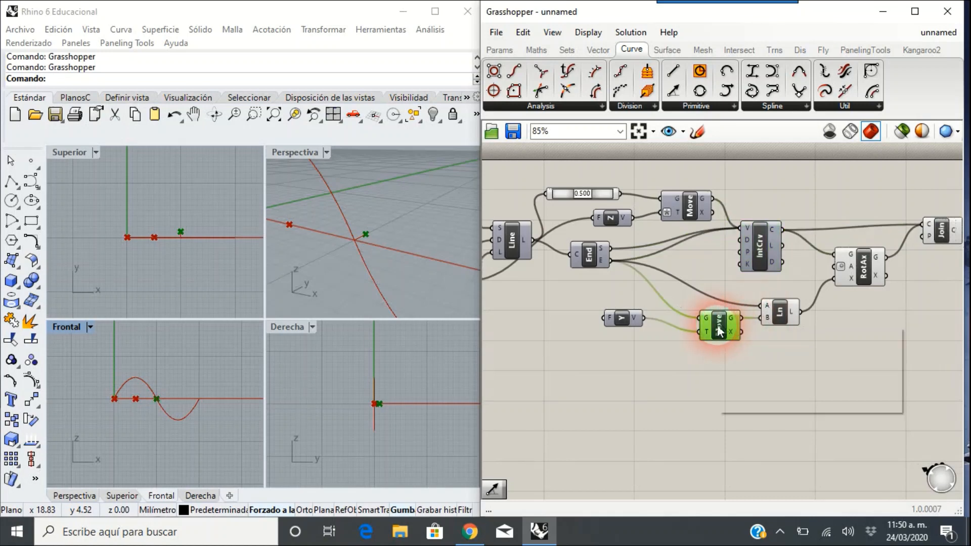
right_click(719, 330)
left_click(782, 343)
right_click(779, 314)
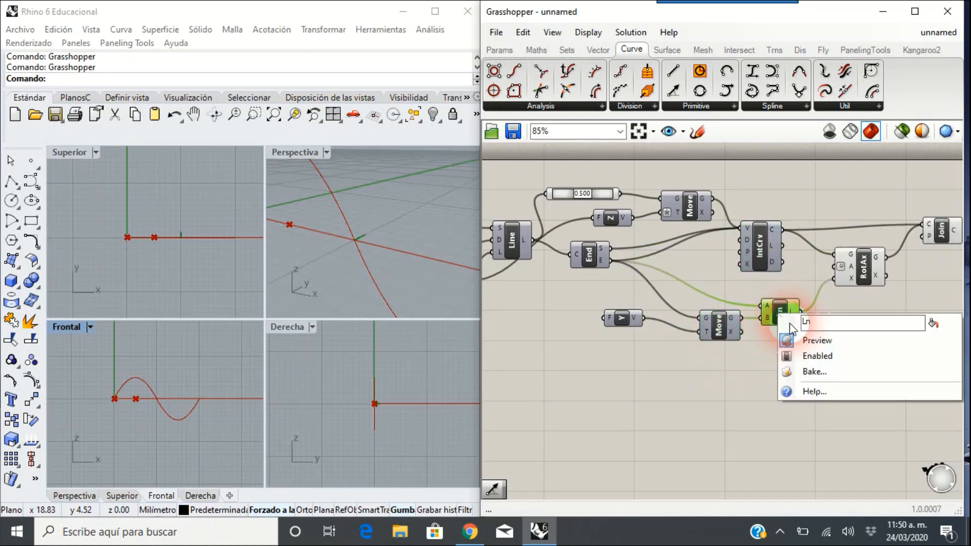
left_click(799, 340)
right_click_drag(815, 348, 722, 358)
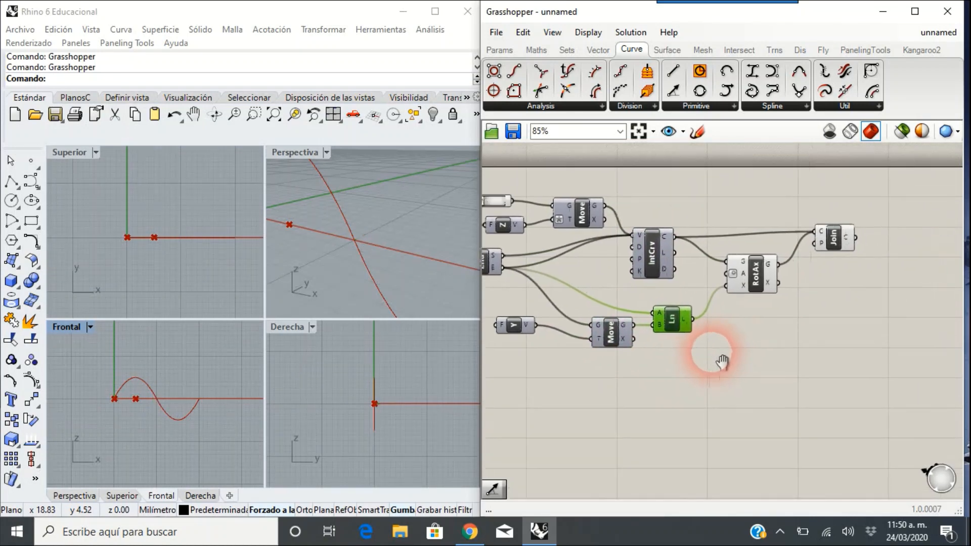
left_click(764, 270)
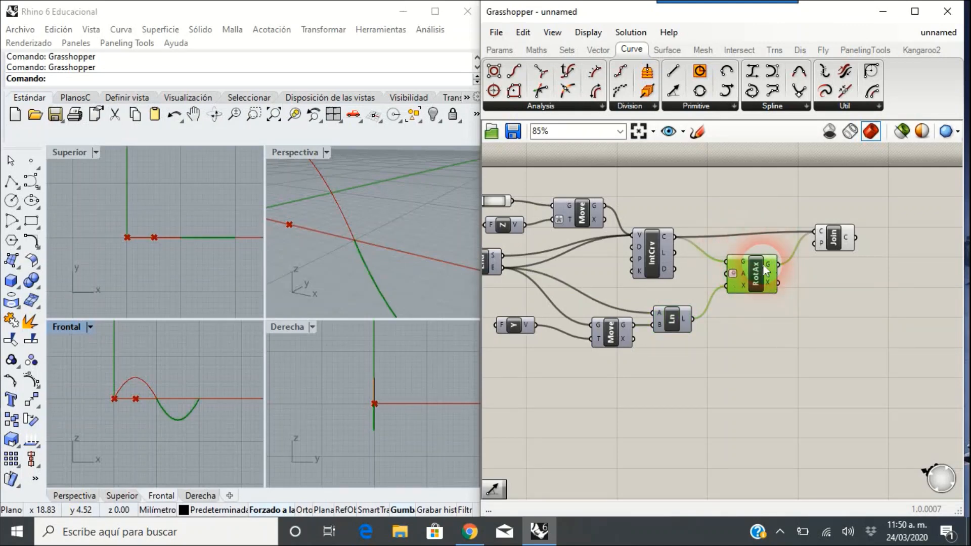
right_click(752, 284)
left_click(790, 307)
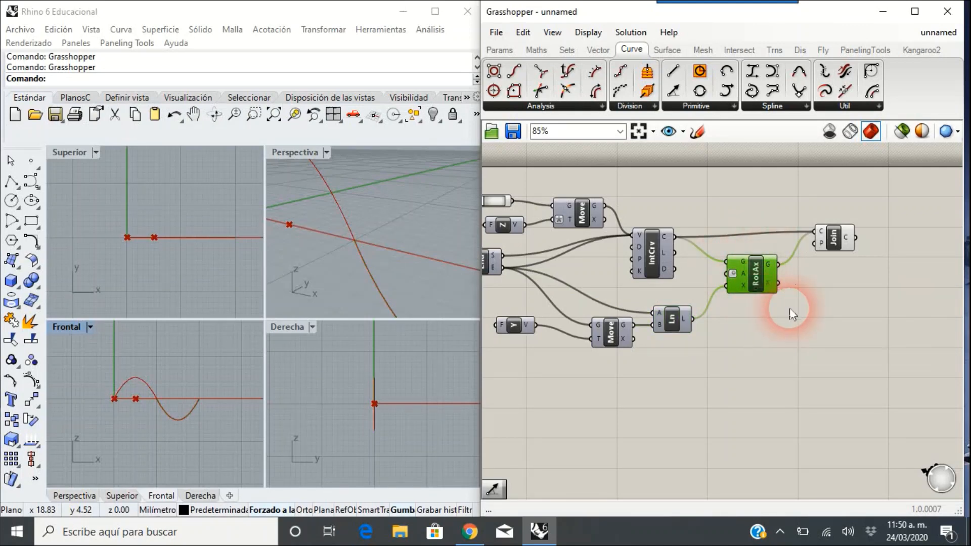
Step: Highlight the joined curve and examine the wave in the enlarged front view and in perspective
right_click_drag(789, 308, 776, 323)
left_click(811, 252)
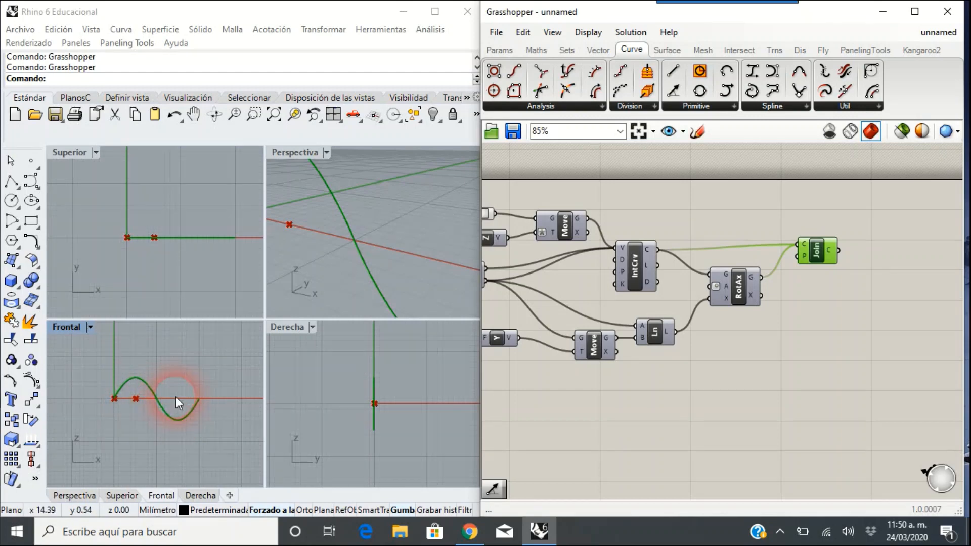
left_click(192, 380)
left_click(125, 395)
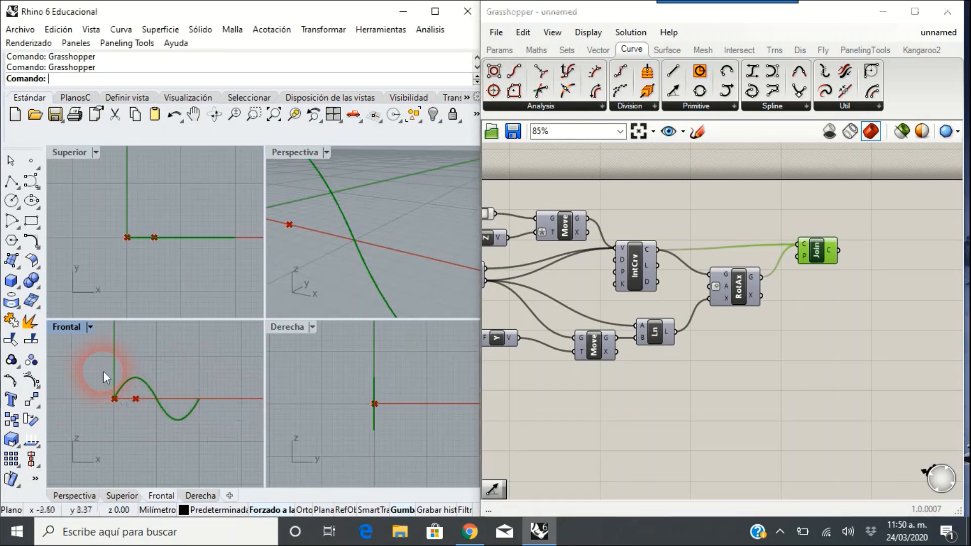
double_click(66, 328)
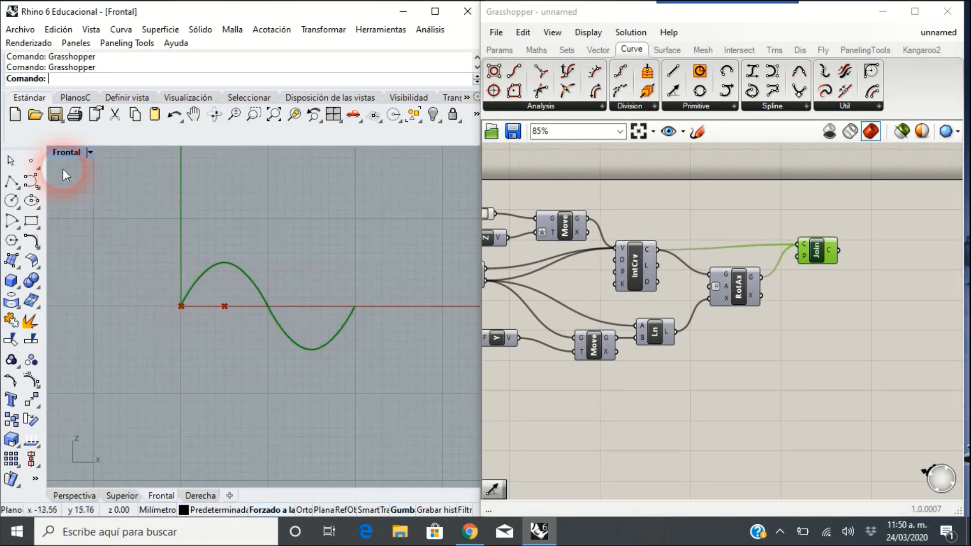
double_click(67, 154)
right_click_drag(267, 229, 302, 229)
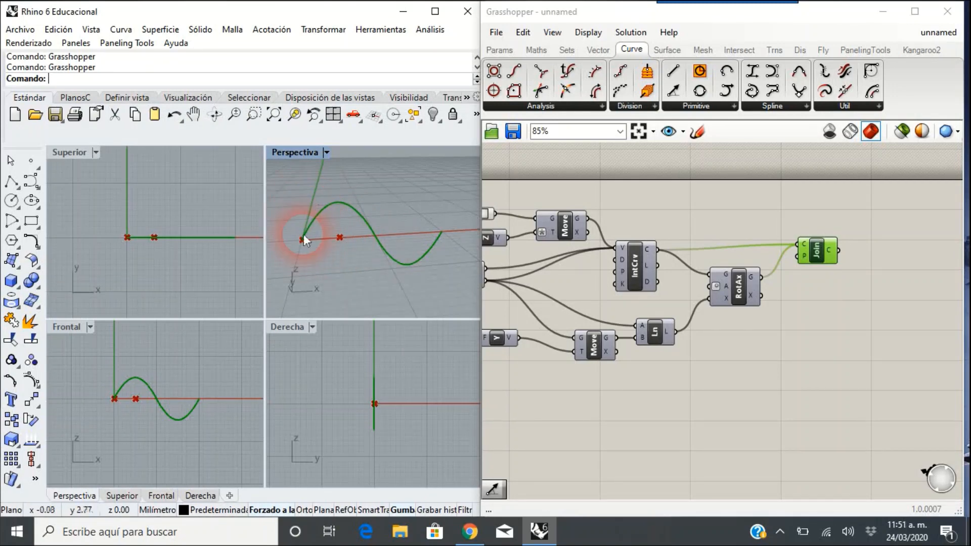
Step: Add a Mirror component beside the Join component and inspect its default mirror plane in perspective
double_click(901, 296)
type("mi")
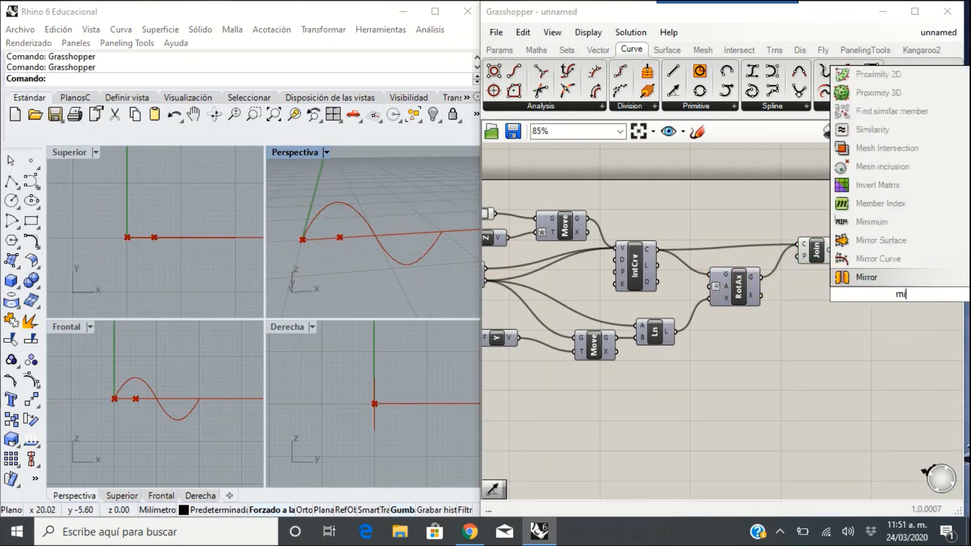
left_click(886, 277)
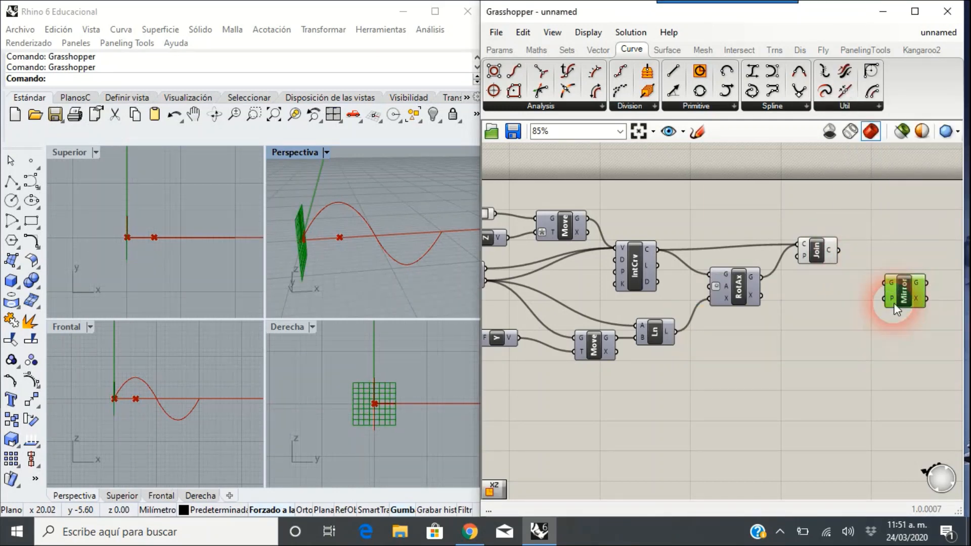
mouse_move(890, 299)
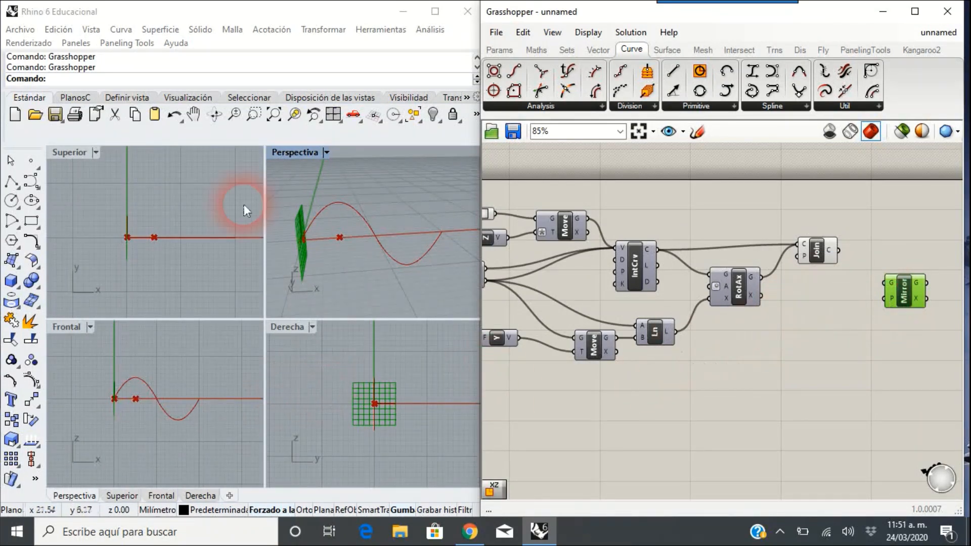
right_click_drag(329, 253, 358, 274)
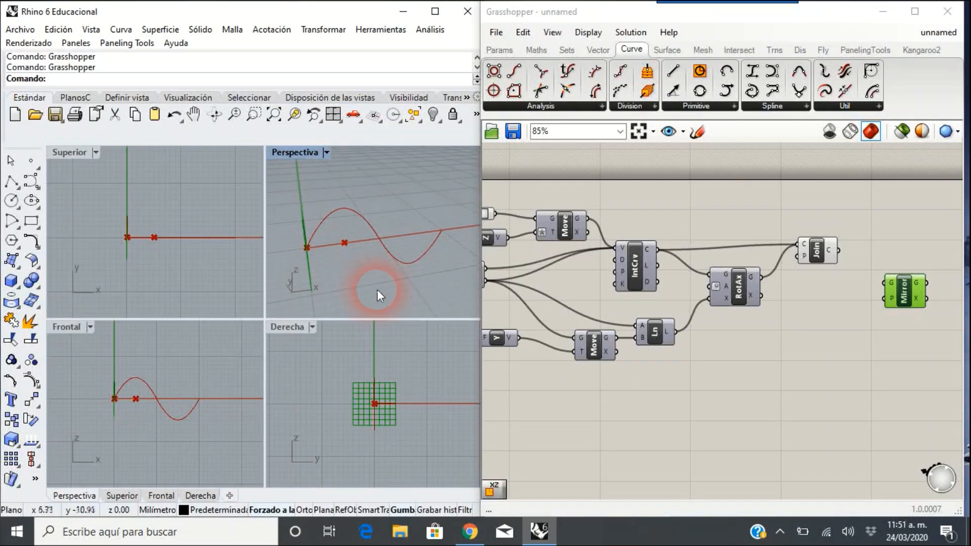
Step: Add an XY Plane component, wire it into Mirror's P input and wire the joined wave into Mirror's G input
double_click(812, 324)
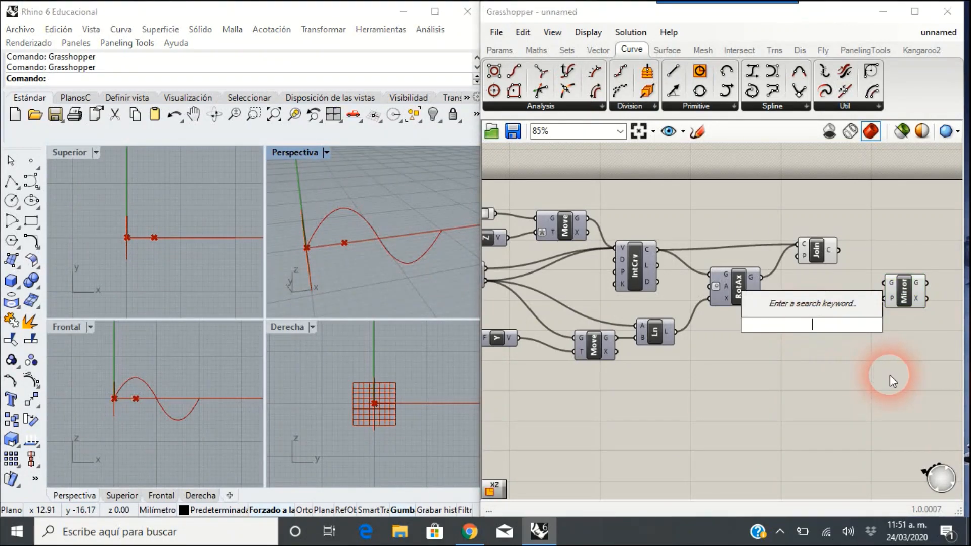
type("xy")
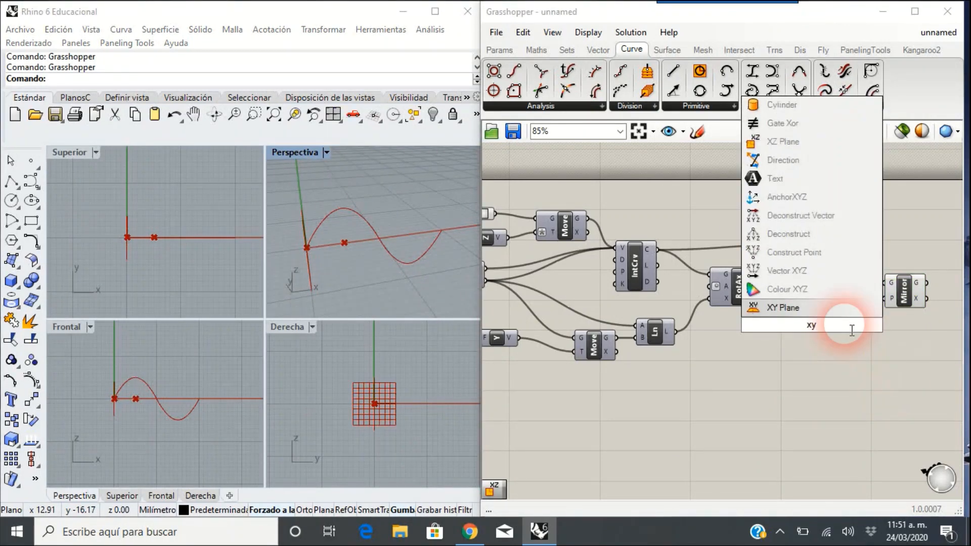
left_click(839, 309)
left_click_drag(830, 326, 884, 299)
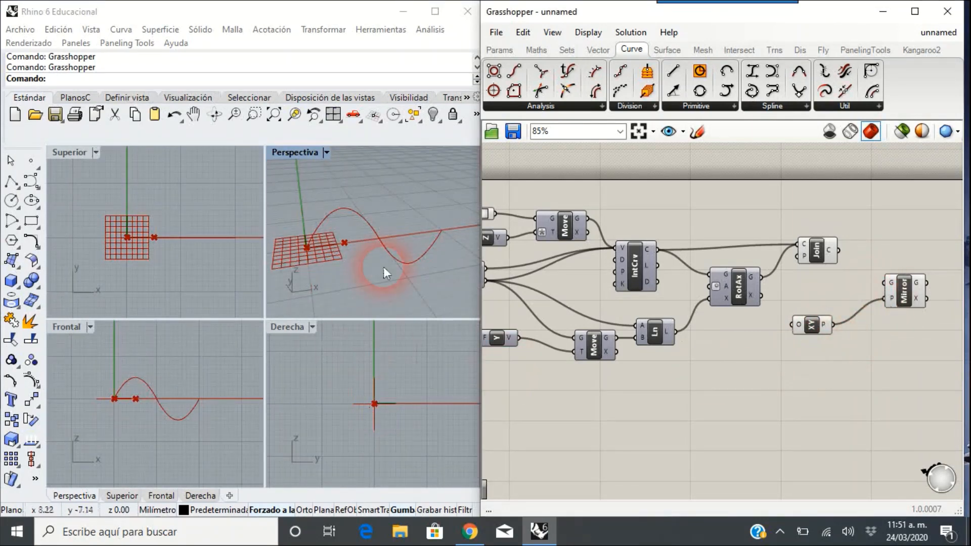
right_click_drag(384, 266, 309, 259)
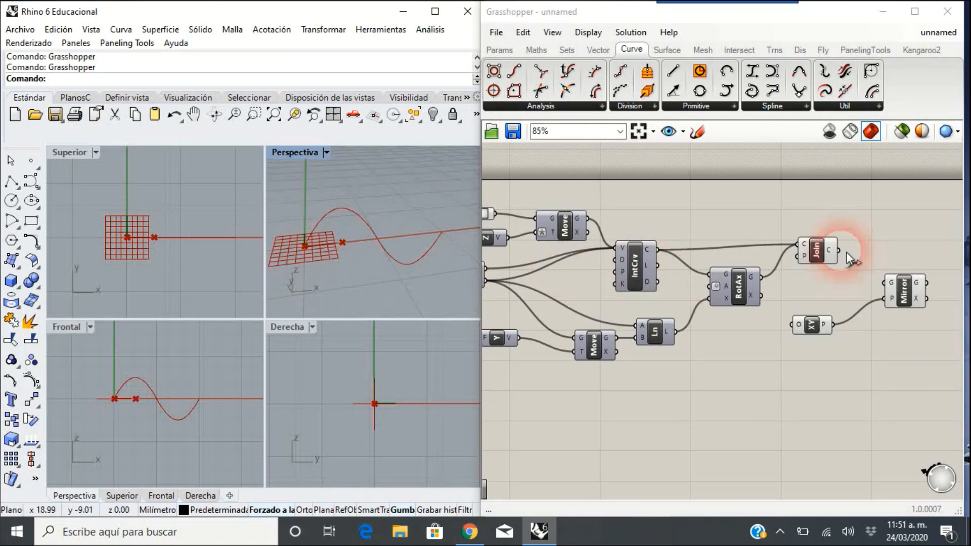
left_click_drag(848, 252, 888, 282)
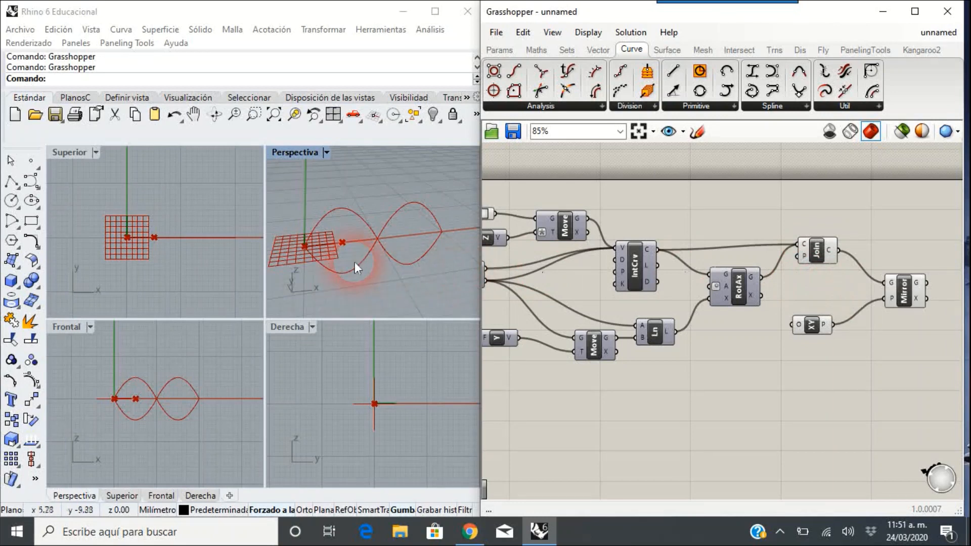
right_click_drag(354, 260, 302, 154)
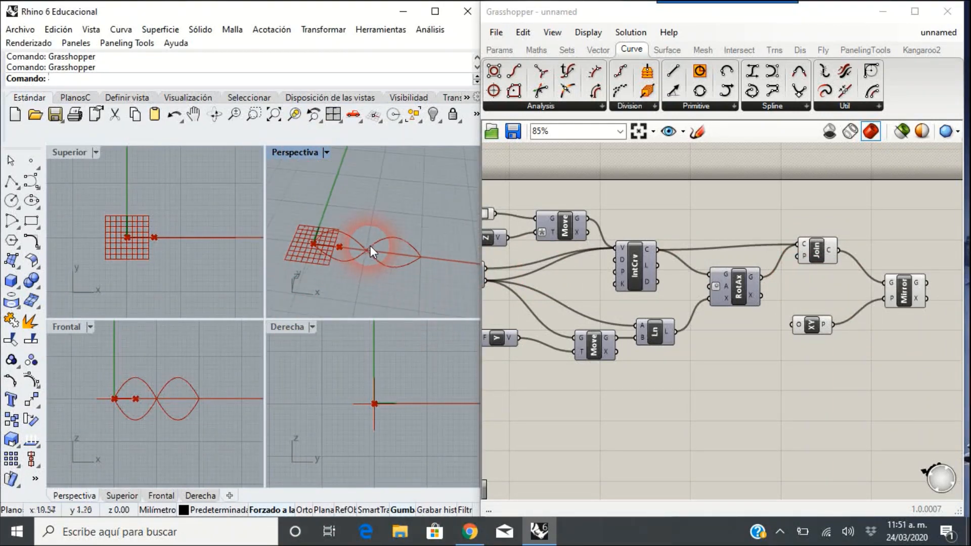
Step: Highlight the mirrored wave by selecting the Mirror component and examine it in perspective
right_click_drag(369, 245, 408, 196)
right_click_drag(878, 305, 821, 308)
left_click(825, 306)
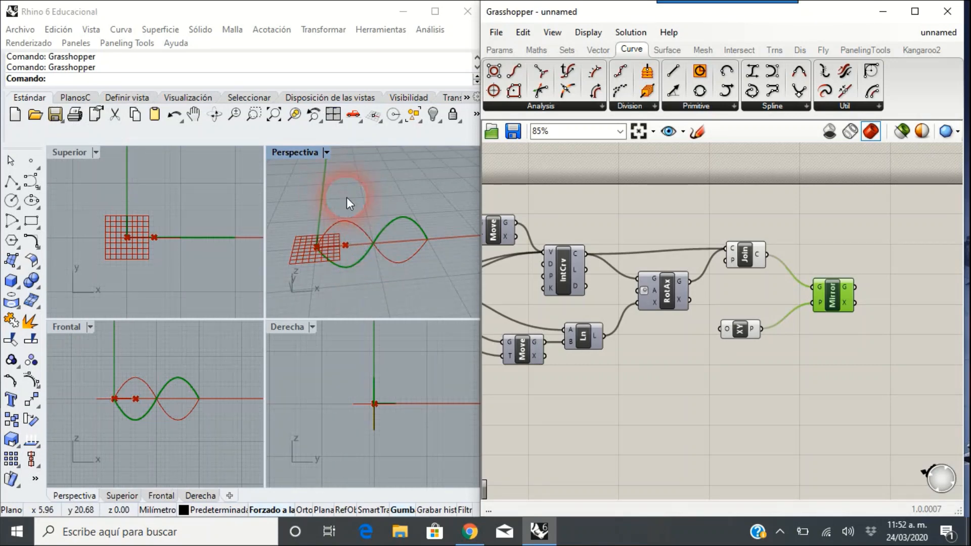
Step: Turn off the preview of the XY Plane component and align it beneath the Join component
right_click_drag(836, 304, 724, 324)
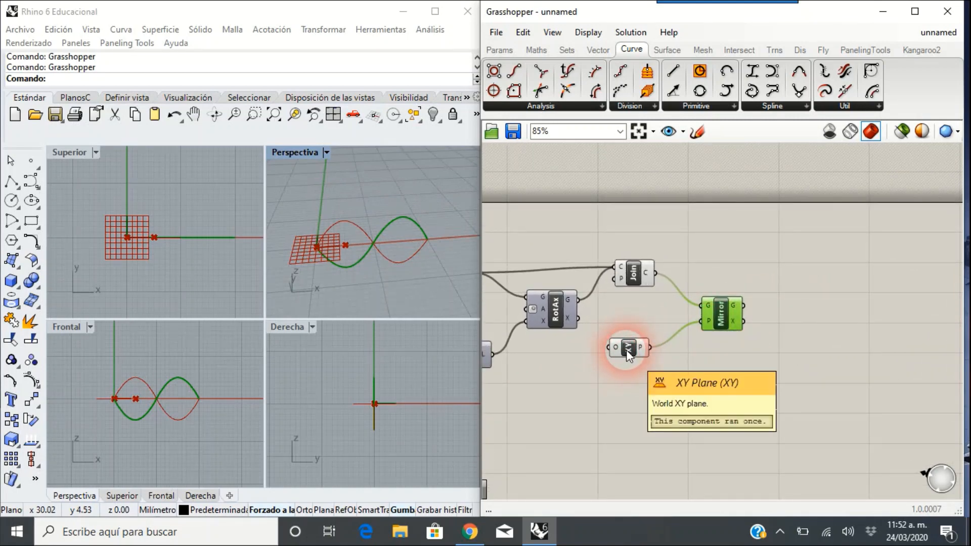
right_click(629, 354)
left_click(639, 376)
right_click_drag(643, 376, 619, 367)
left_click_drag(611, 345, 617, 335)
Step: Add a Move component beside Mirror and wire Mirror's G output into its G input
double_click(807, 319)
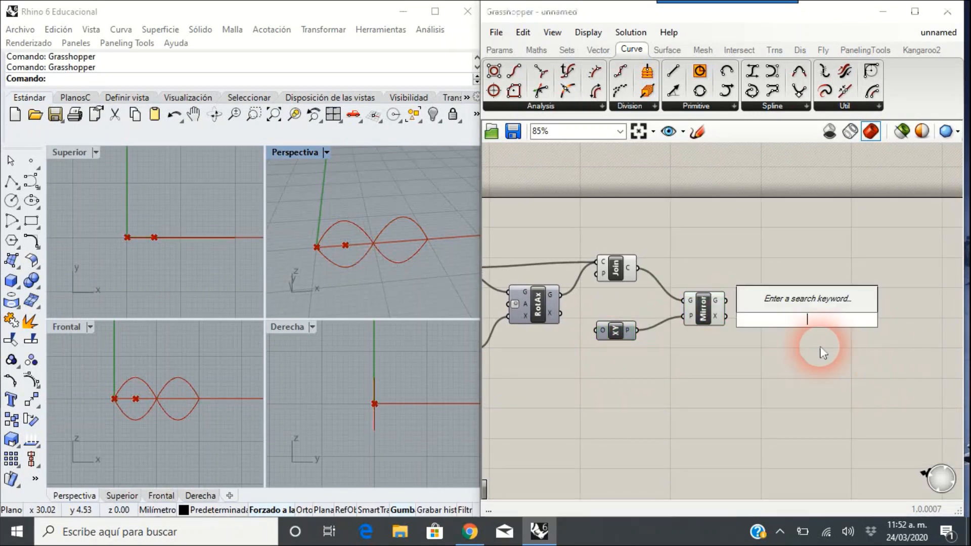
type("mover")
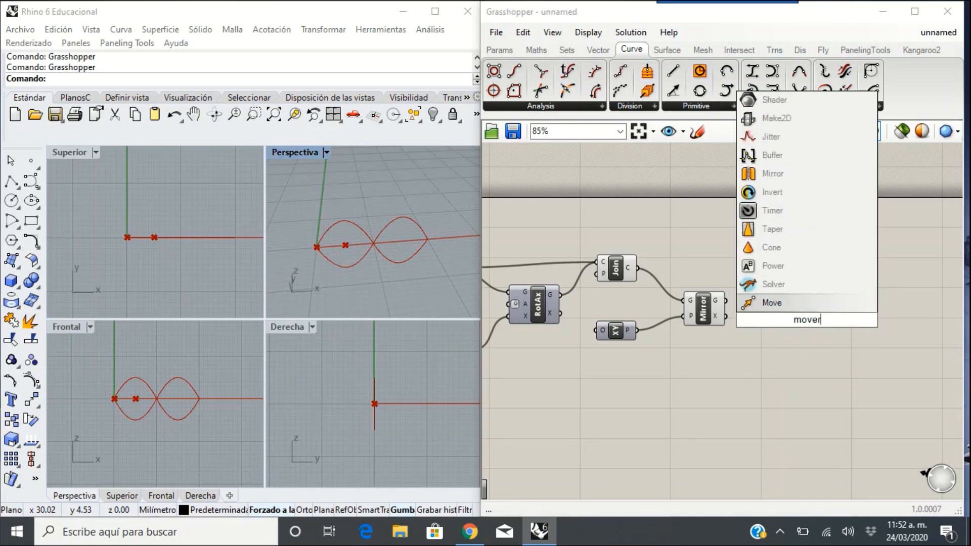
left_click(812, 304)
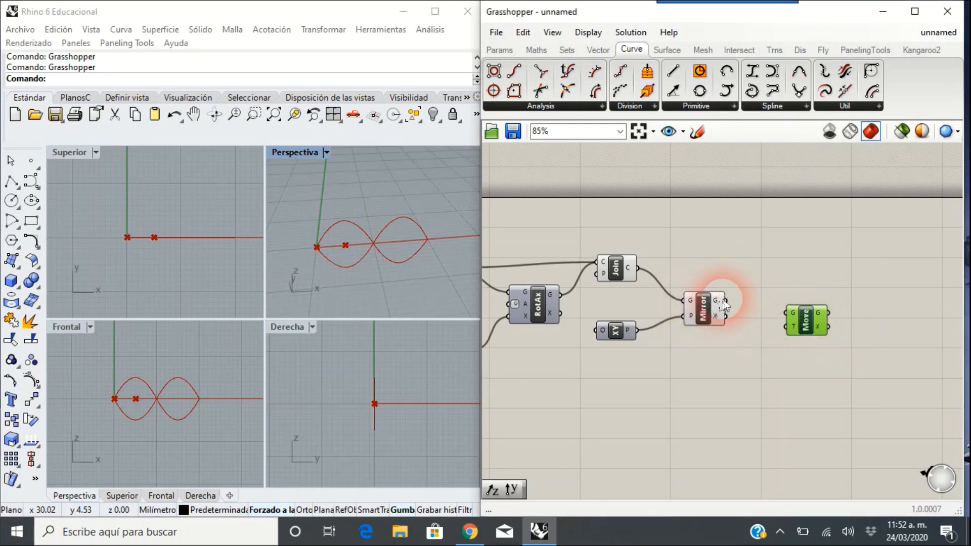
left_click_drag(728, 301, 786, 313)
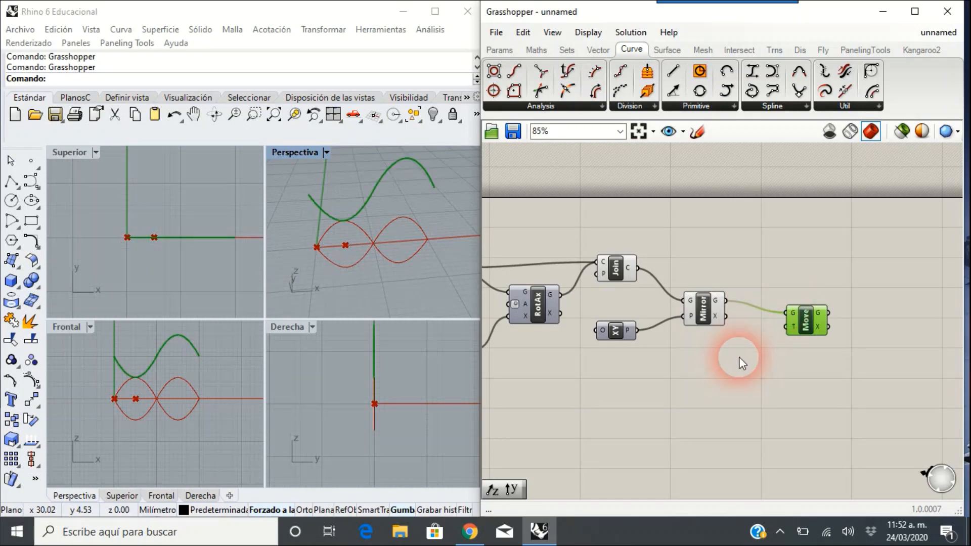
left_click(731, 362)
right_click_drag(391, 273, 405, 210)
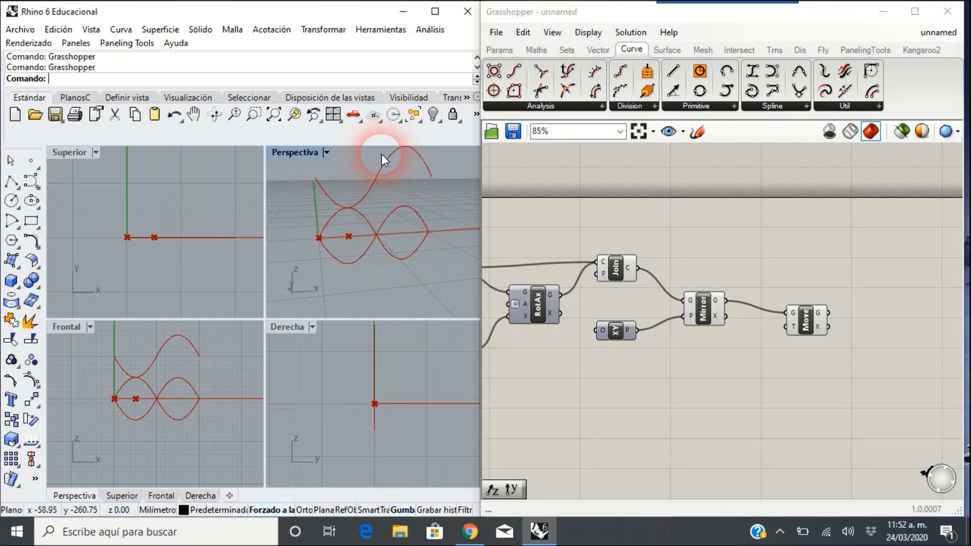
Step: Add a Unit Y component below Mirror and wire it into the new Move's T input
double_click(714, 350)
type("y")
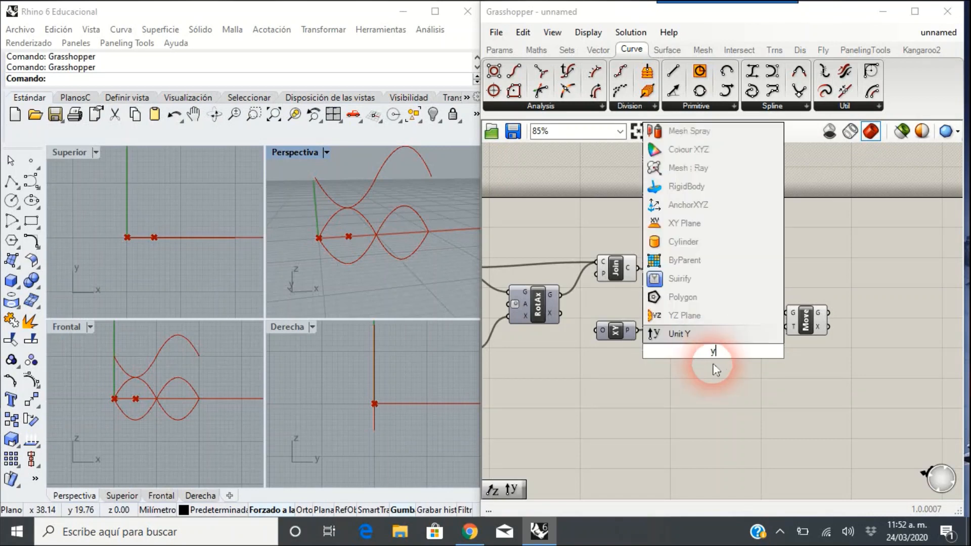
left_click(708, 333)
left_click_drag(732, 351, 785, 327)
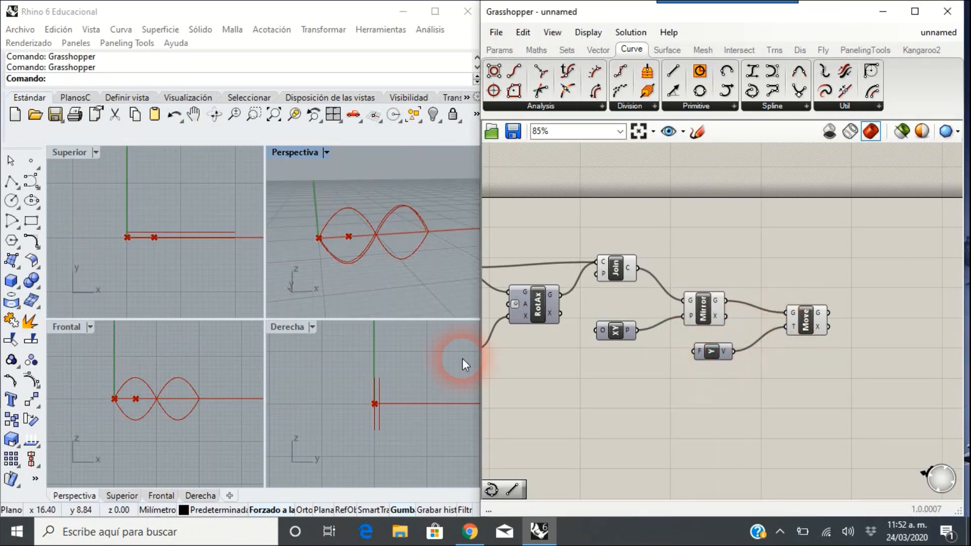
right_click_drag(385, 293, 377, 165)
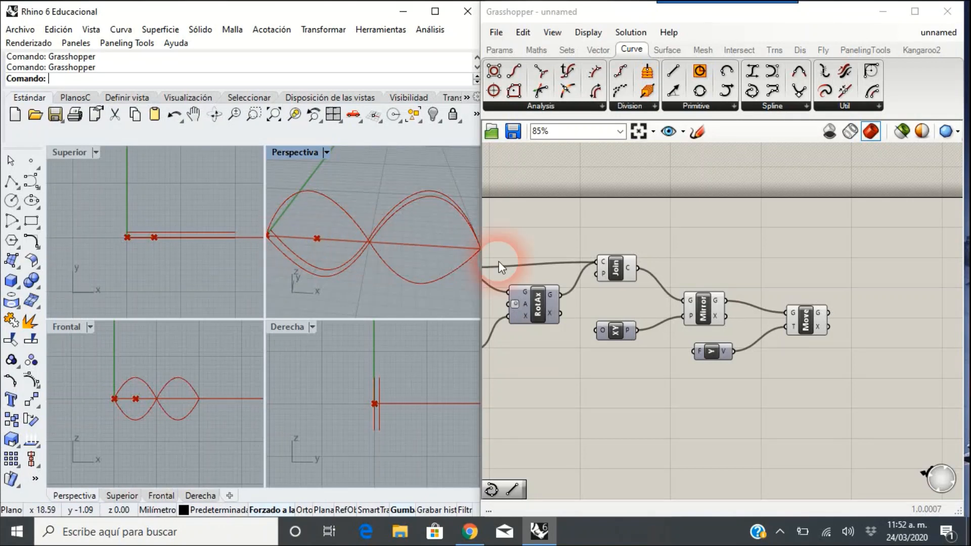
Step: Wire the number slider set to 10 into the new Unit Y's F input and examine the moved wave in perspective
right_click_drag(584, 316, 733, 259)
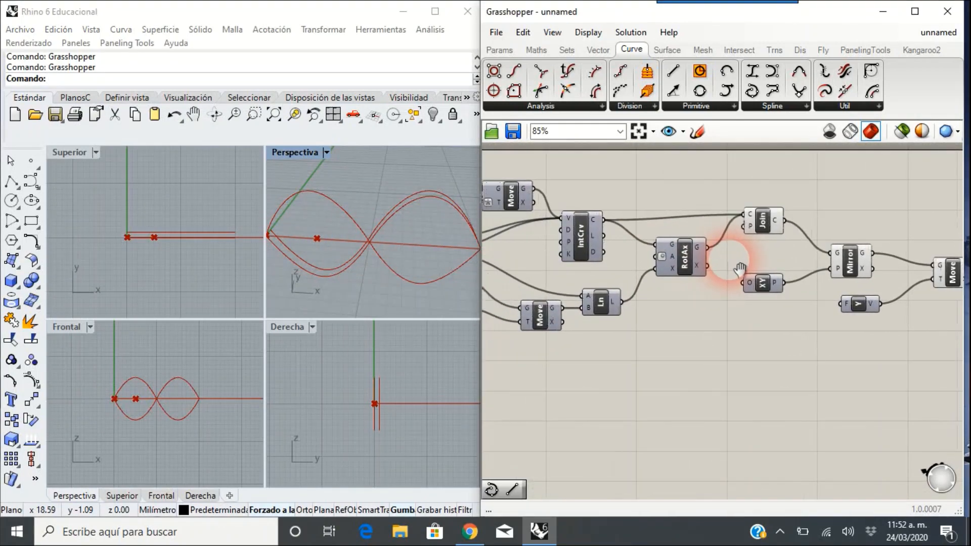
right_click_drag(690, 281, 793, 282)
right_click_drag(528, 285, 640, 307)
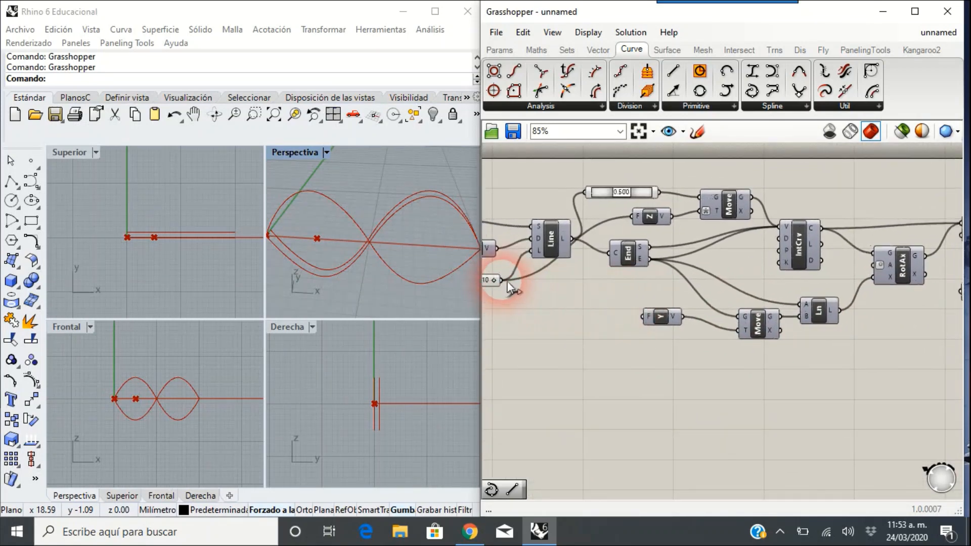
left_click_drag(509, 287, 837, 320)
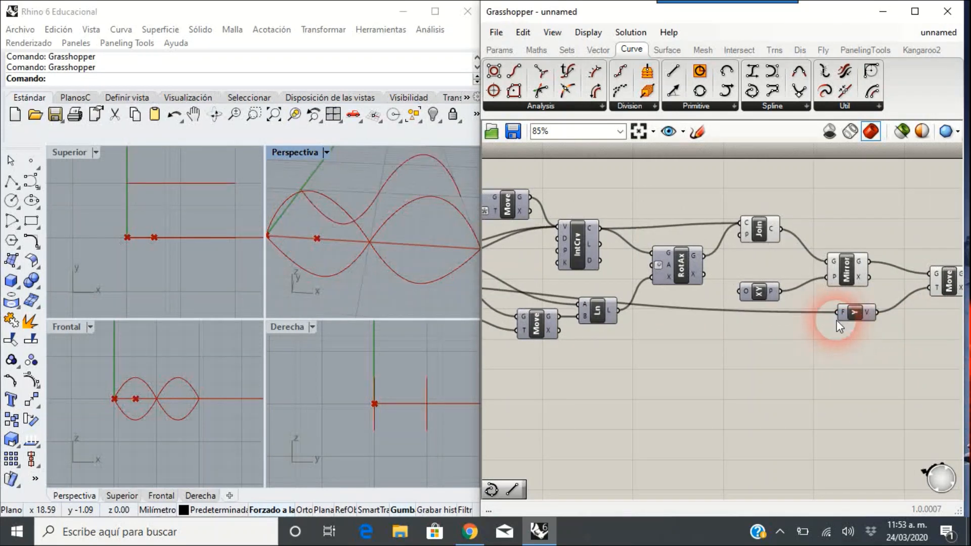
right_click_drag(848, 341, 753, 362)
right_click_drag(350, 192, 395, 203)
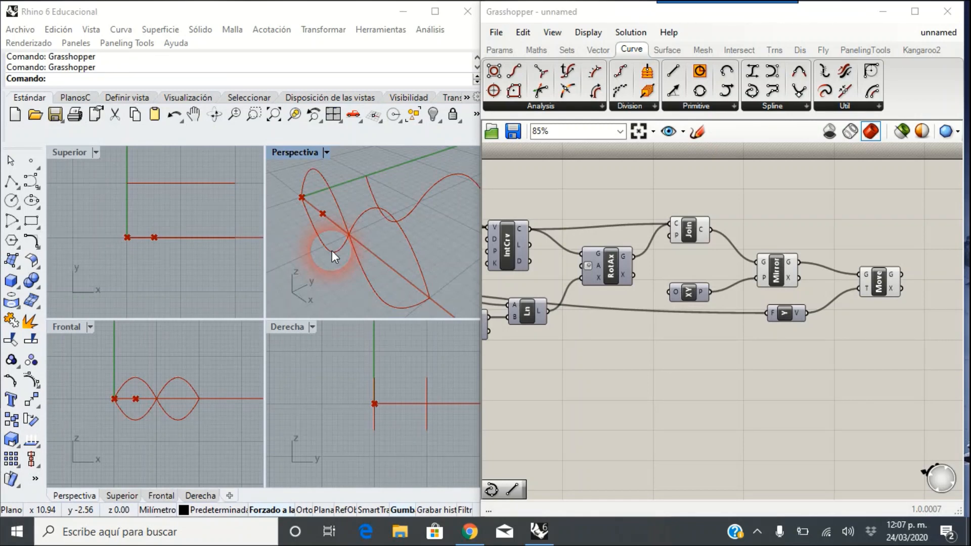
double_click(755, 353)
type("mi")
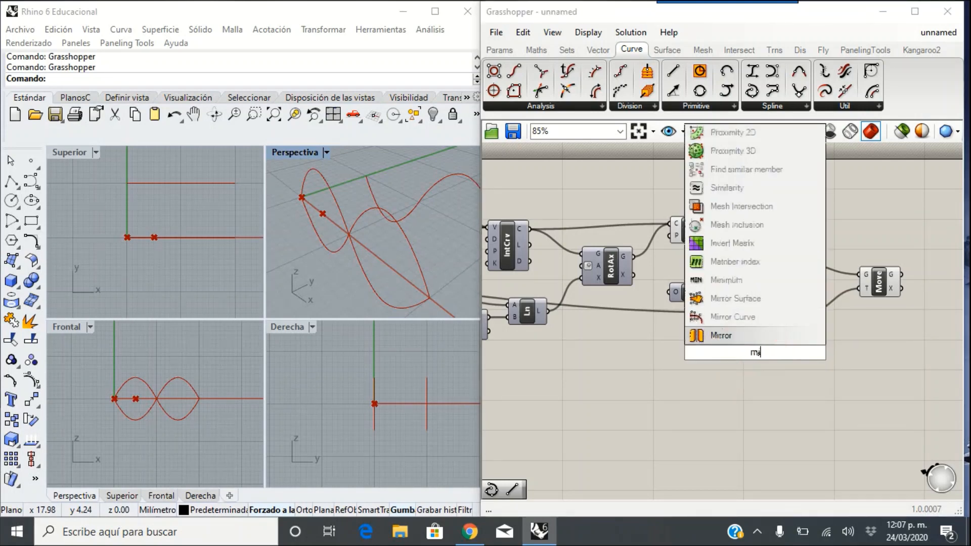
type("rror")
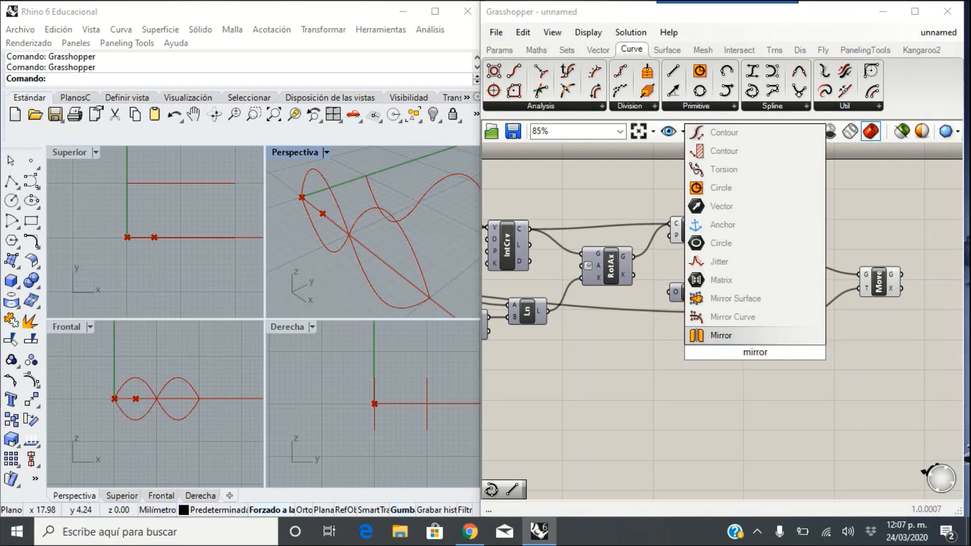
key("BackSpace")
key("BackSpace")
key("BackSpace")
key("BackSpace")
key("BackSpace")
key("BackSpace")
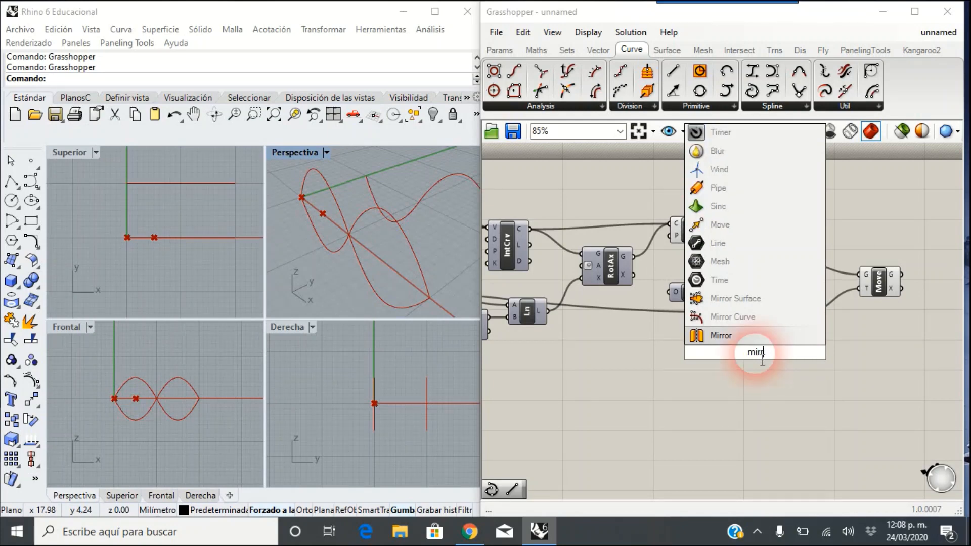
left_click(726, 408)
Step: Add a Rotate Axis component below the last Move and wire Mirror's G output into its G input
double_click(733, 397)
type("rot")
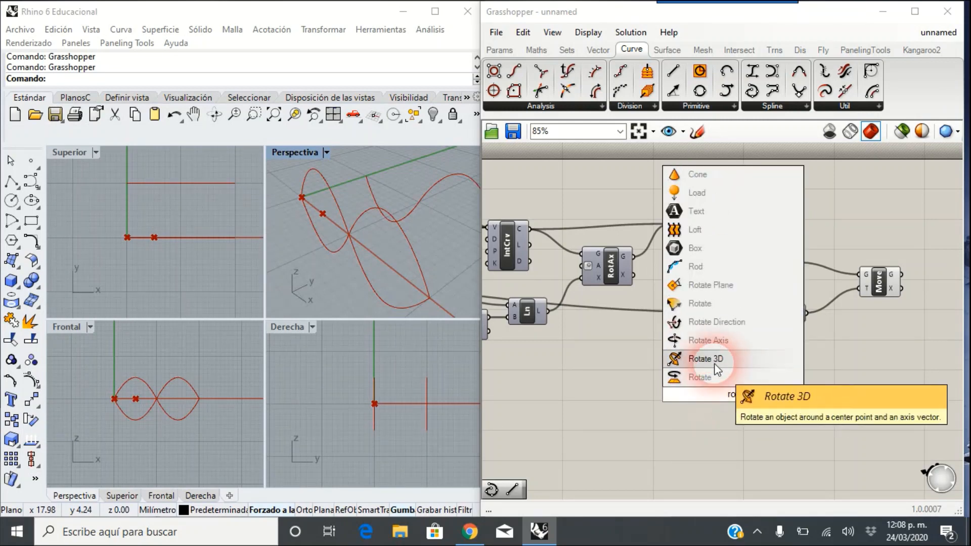
left_click(718, 341)
left_click_drag(740, 401, 860, 362)
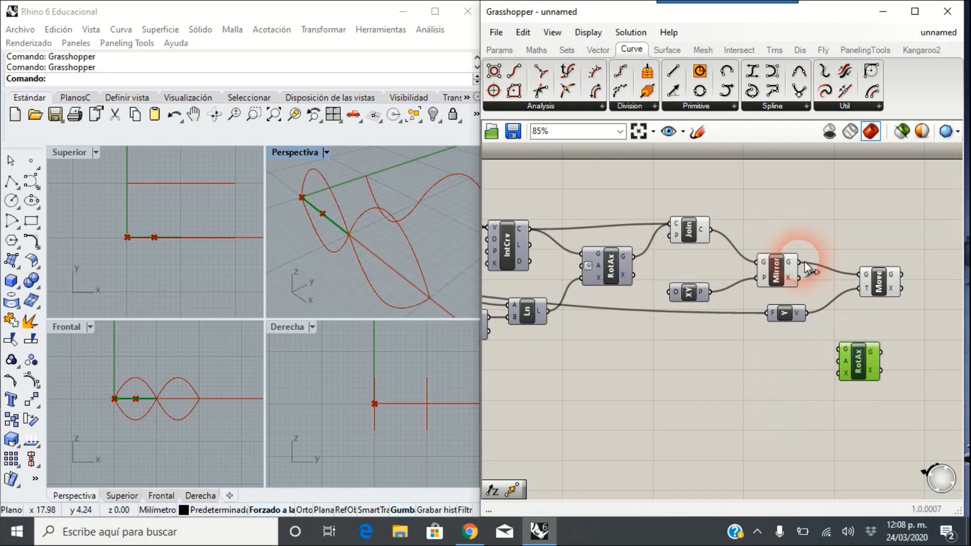
left_click_drag(805, 268, 840, 350)
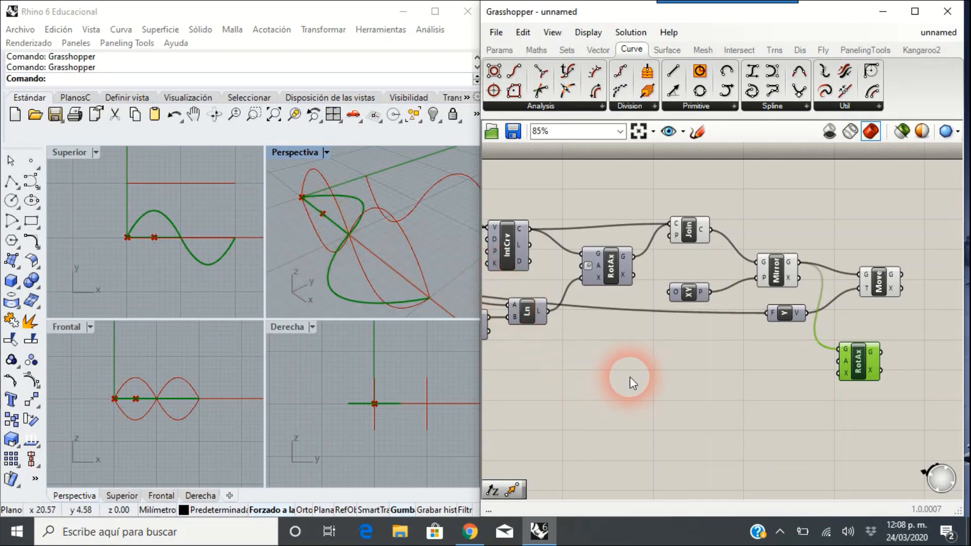
Step: Turn on the preview of the Z-direction Move that raises the curve's midpoint and review its incoming connections
right_click_drag(632, 369, 742, 380)
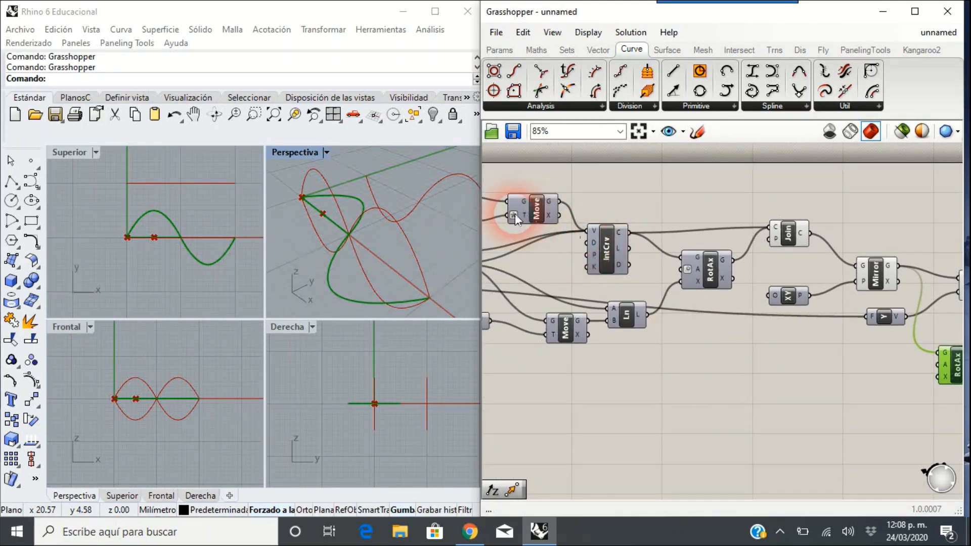
left_click(531, 217)
right_click(529, 214)
left_click(545, 236)
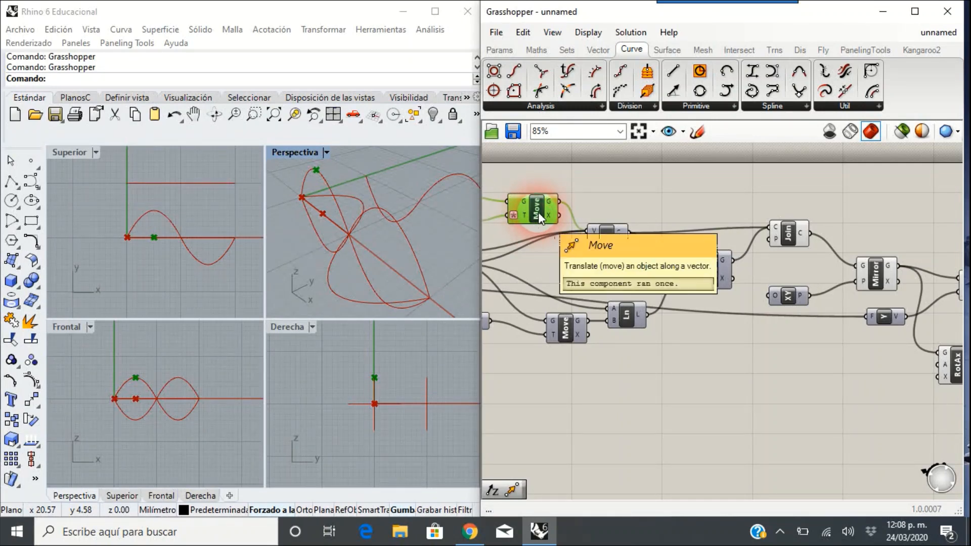
right_click_drag(530, 233, 680, 236)
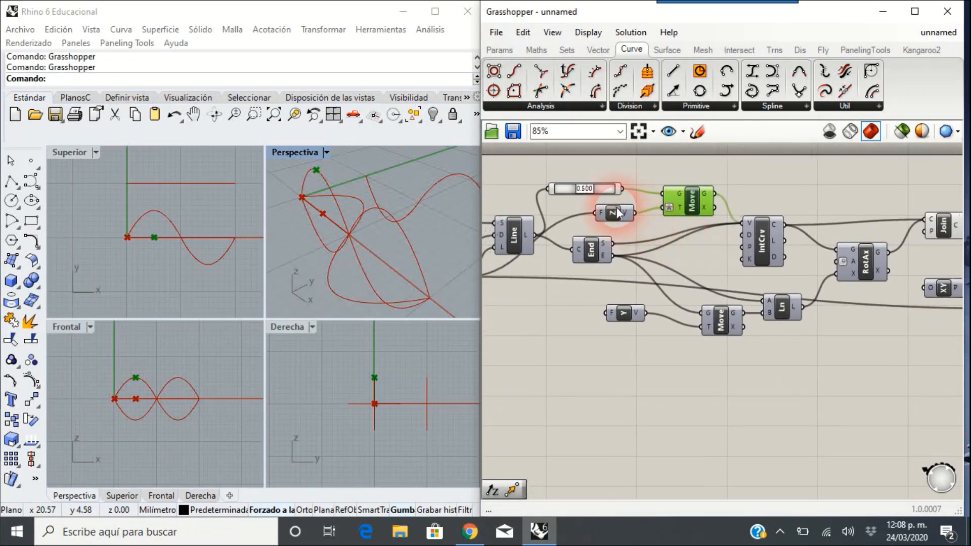
right_click_drag(789, 385, 692, 377)
right_click_drag(784, 390, 769, 391)
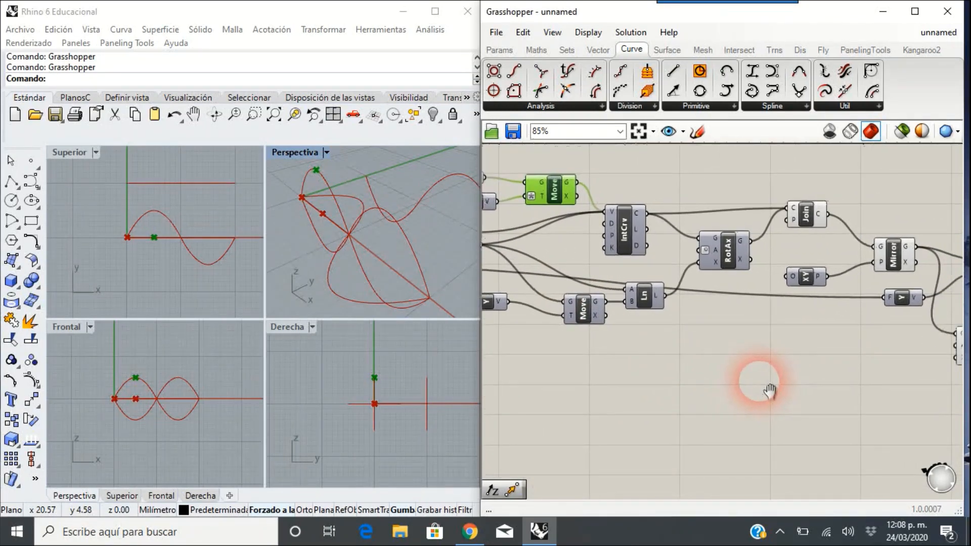
double_click(816, 384)
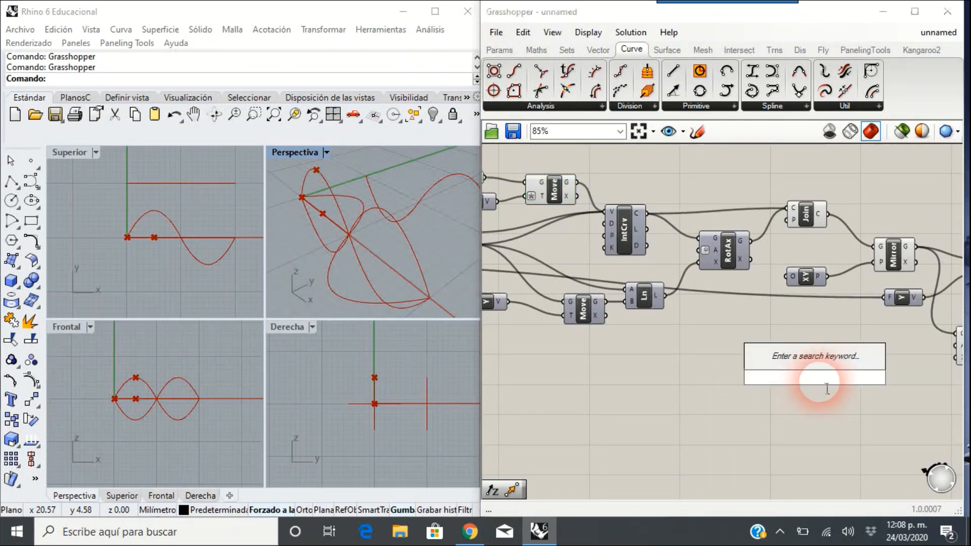
type("linea")
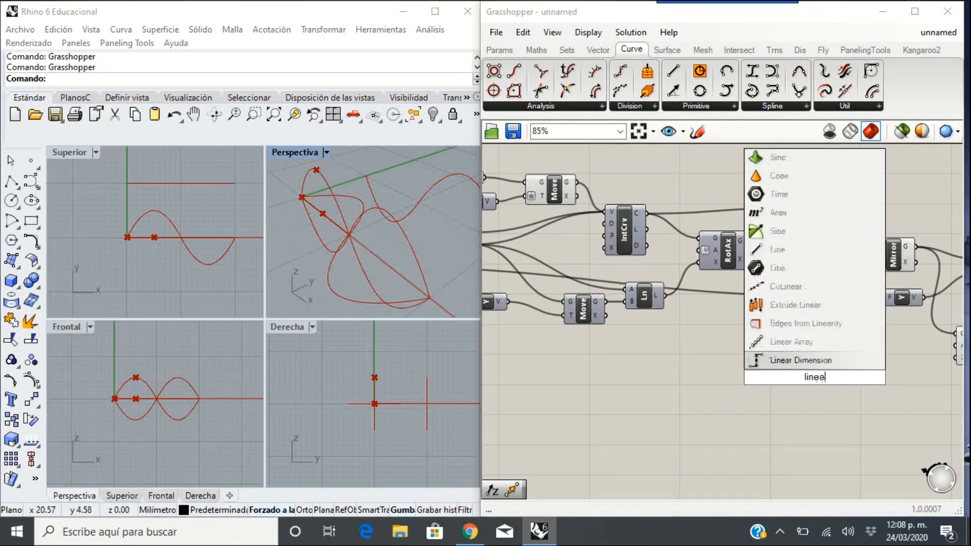
key("BackSpace")
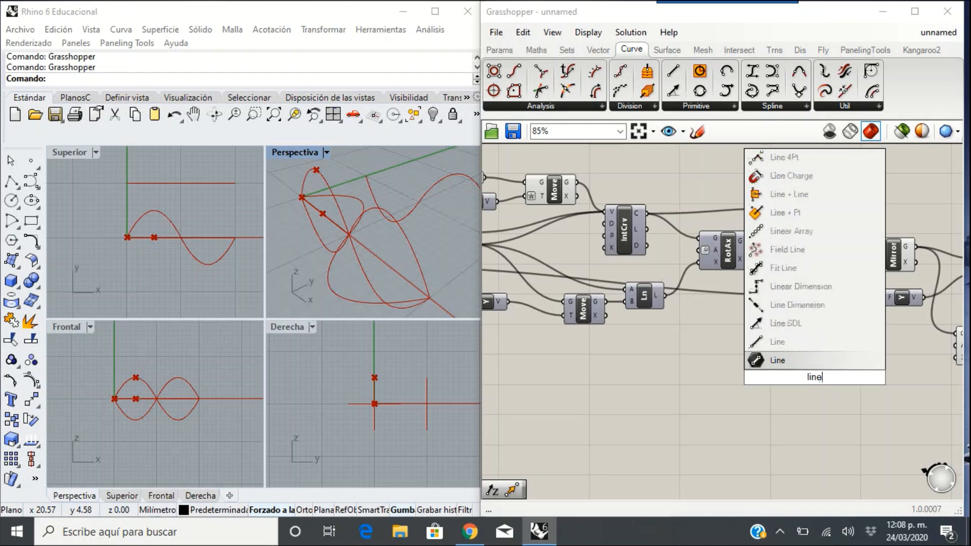
left_click(821, 351)
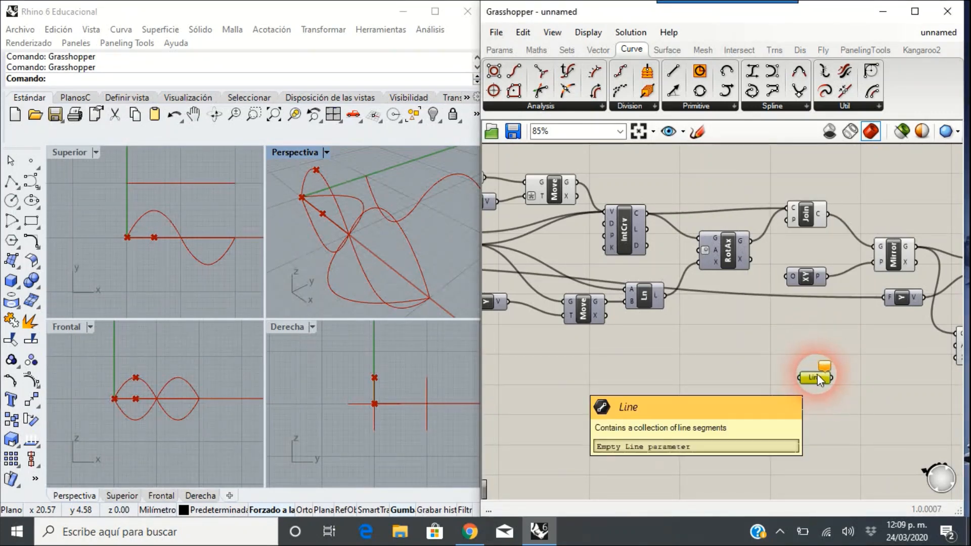
key("Delete")
Step: Add a two-point Line component in the free space below the XY Plane component
double_click(809, 374)
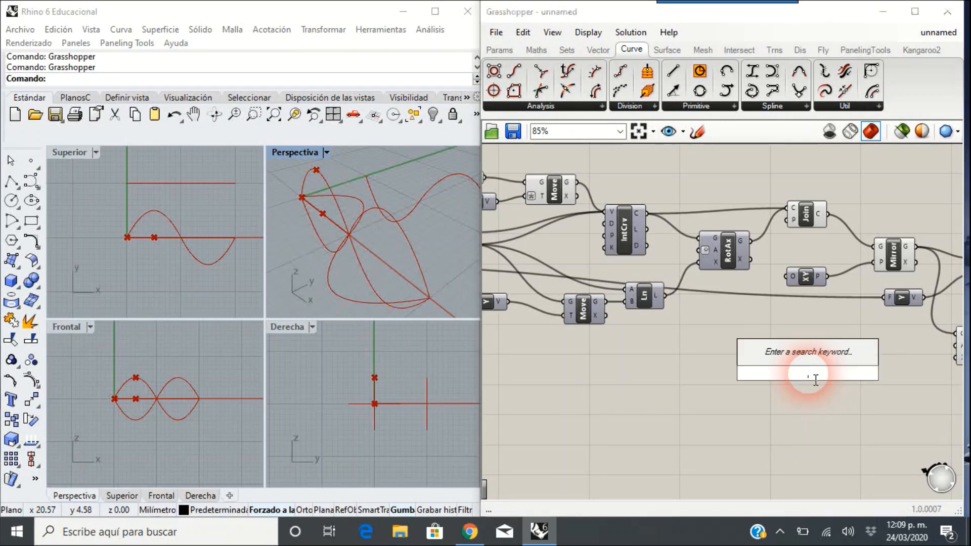
type("line")
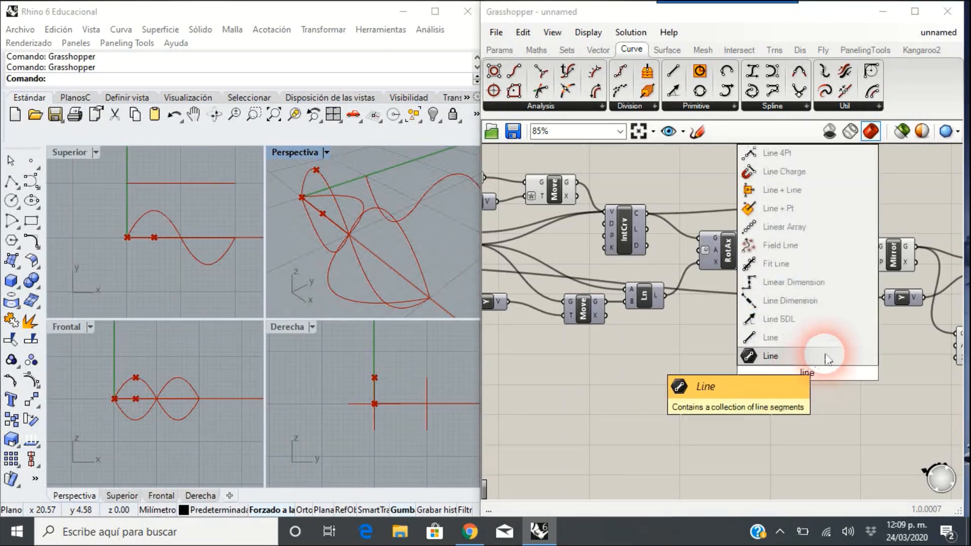
left_click(826, 341)
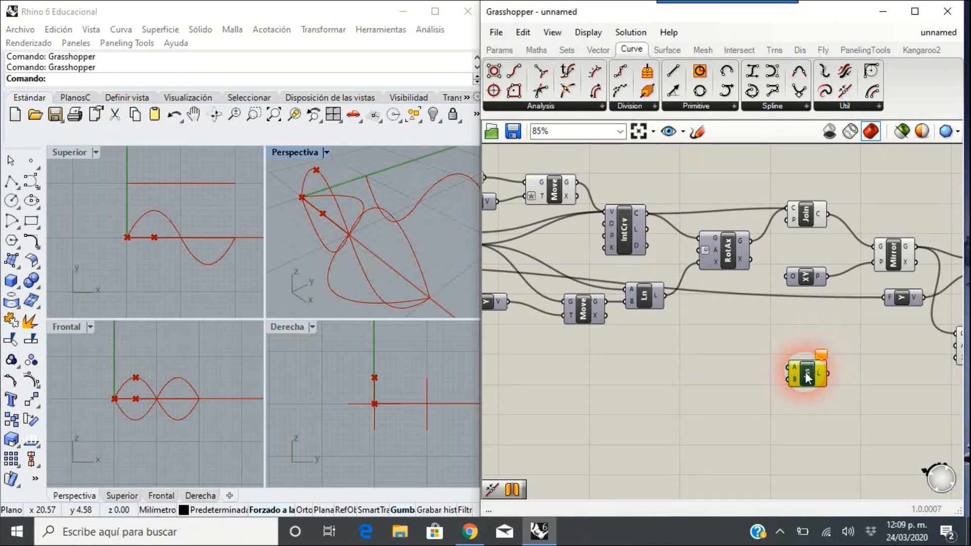
left_click_drag(806, 373, 818, 367)
Step: Wire the 0.500 curve point into the new Line's A input and the Z-direction Move's G output into B, then inspect the line
right_click_drag(704, 286, 755, 295)
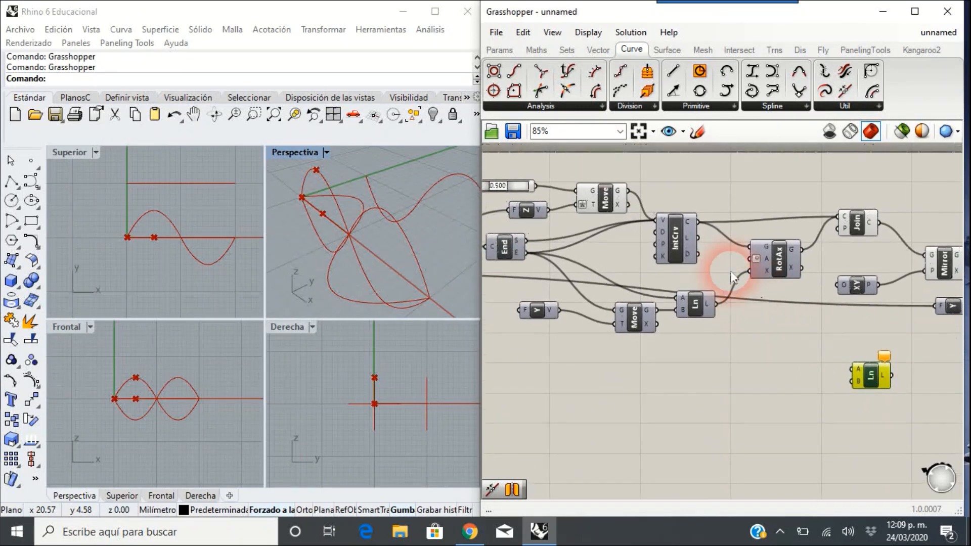
left_click_drag(627, 191, 855, 382)
left_click_drag(537, 185, 855, 371)
left_click(866, 373)
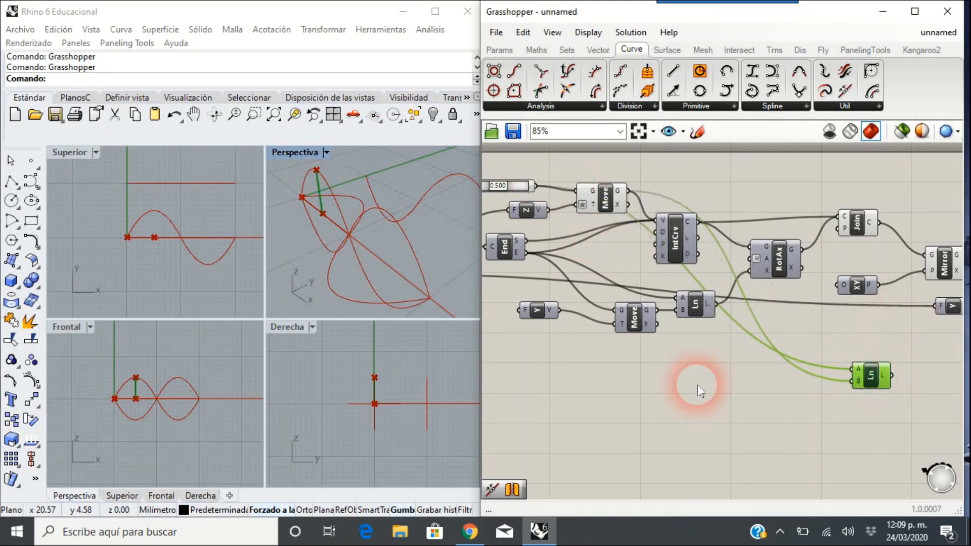
right_click_drag(345, 229, 281, 234)
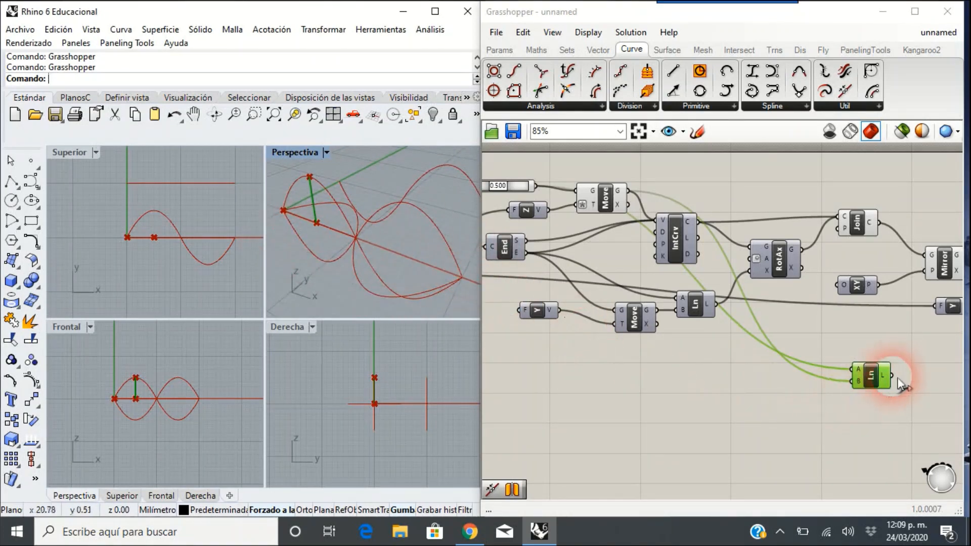
right_click_drag(899, 379, 757, 348)
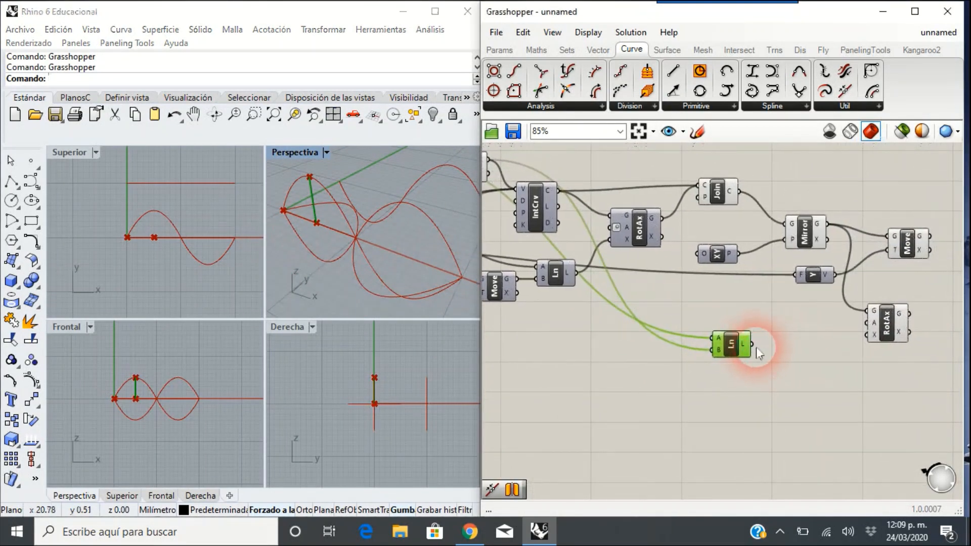
Step: Wire the new Line's L output into the Rotate Axis component's X input and turn off the preview of Mirror
left_click_drag(756, 347, 867, 335)
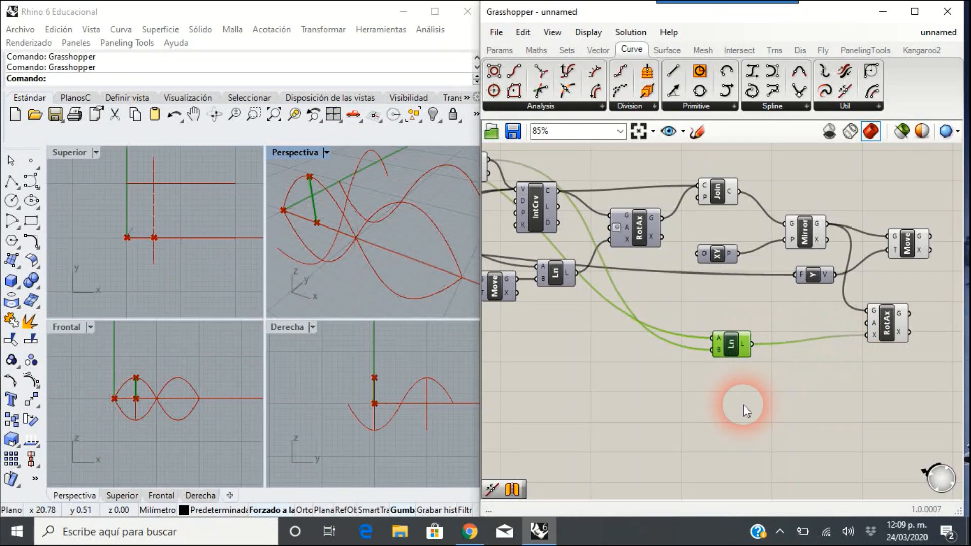
right_click_drag(274, 264, 333, 285)
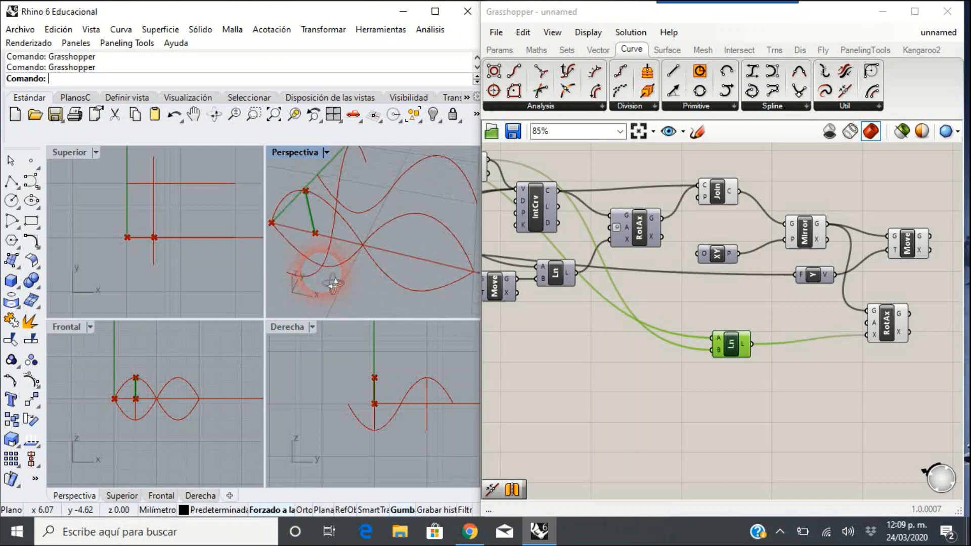
right_click(804, 232)
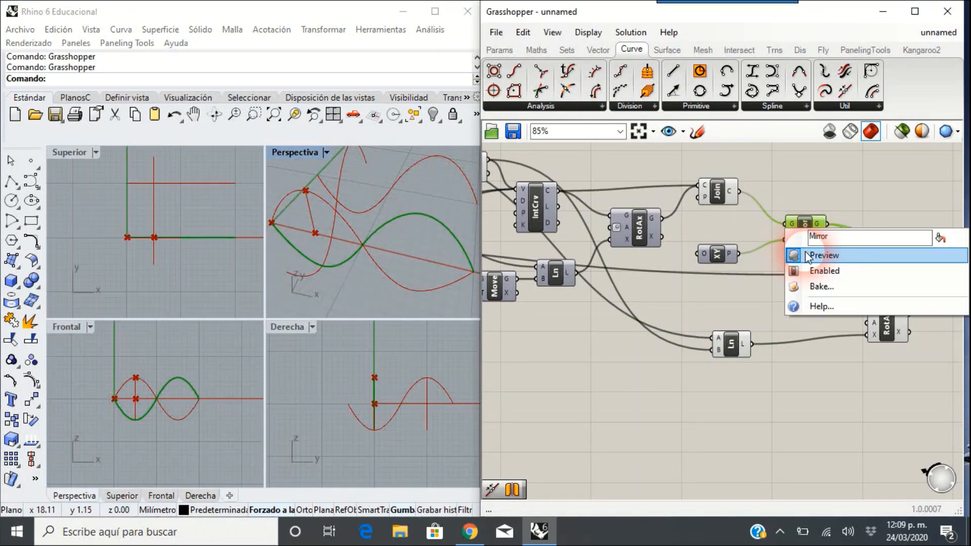
left_click(807, 255)
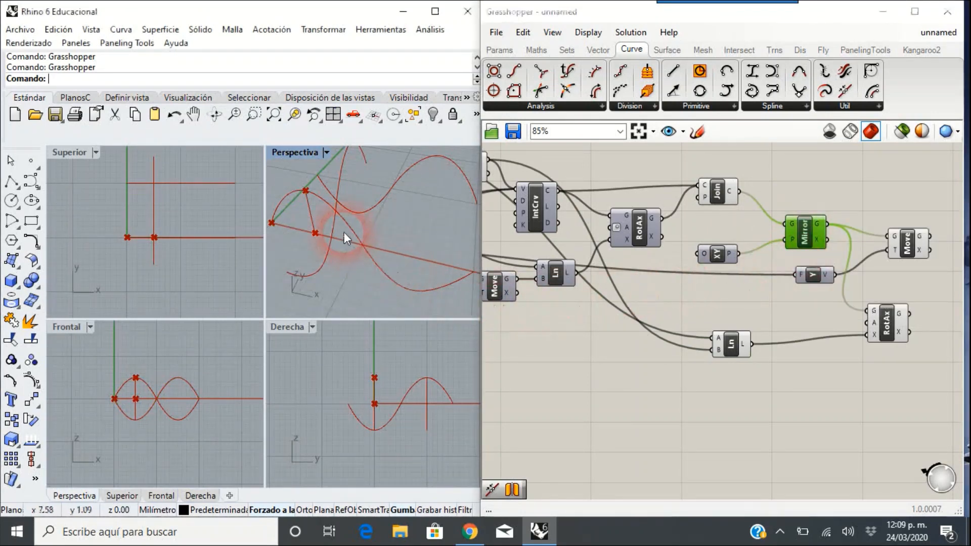
right_click_drag(344, 232, 297, 250)
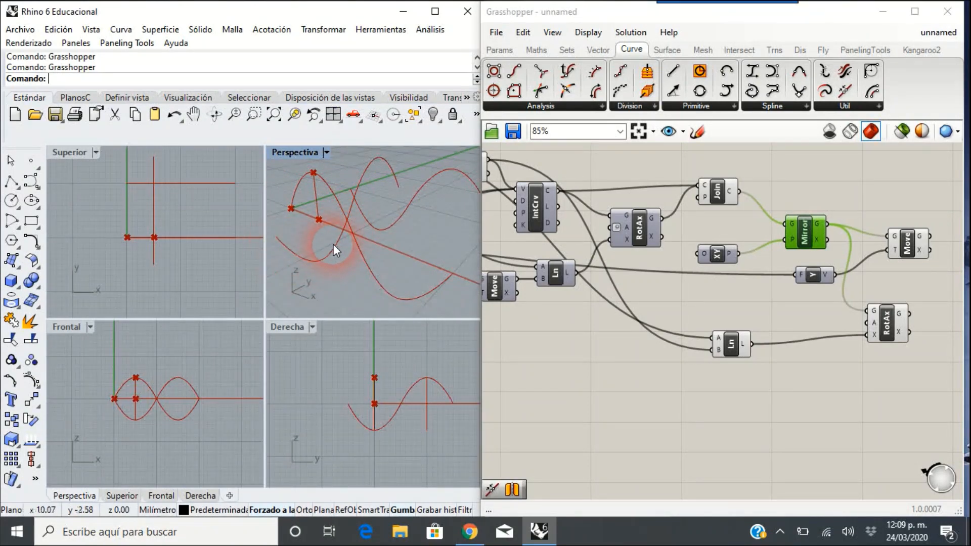
right_click_drag(348, 218, 341, 177)
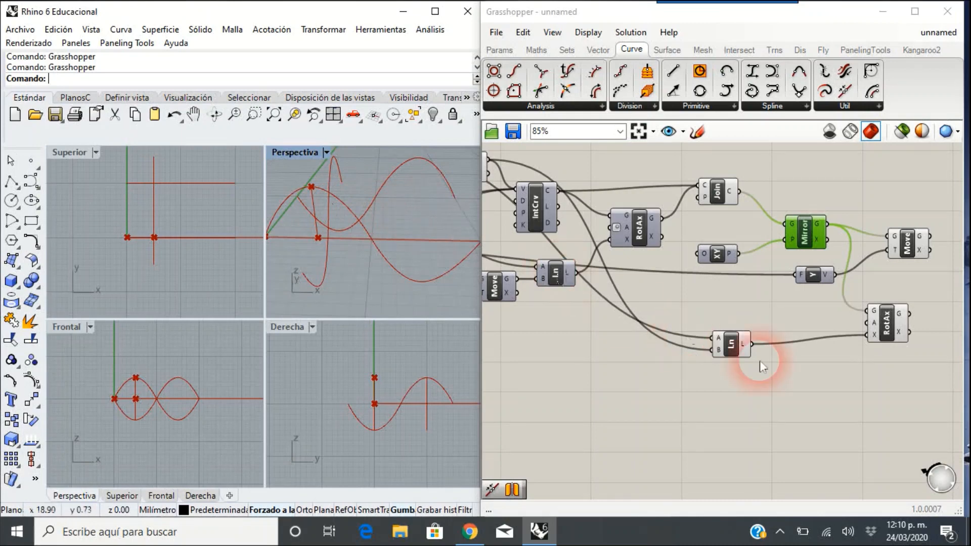
Step: Shift the new Line and the Rotate Axis it feeds slightly upward to tidy the layout
right_click_drag(802, 373, 792, 358)
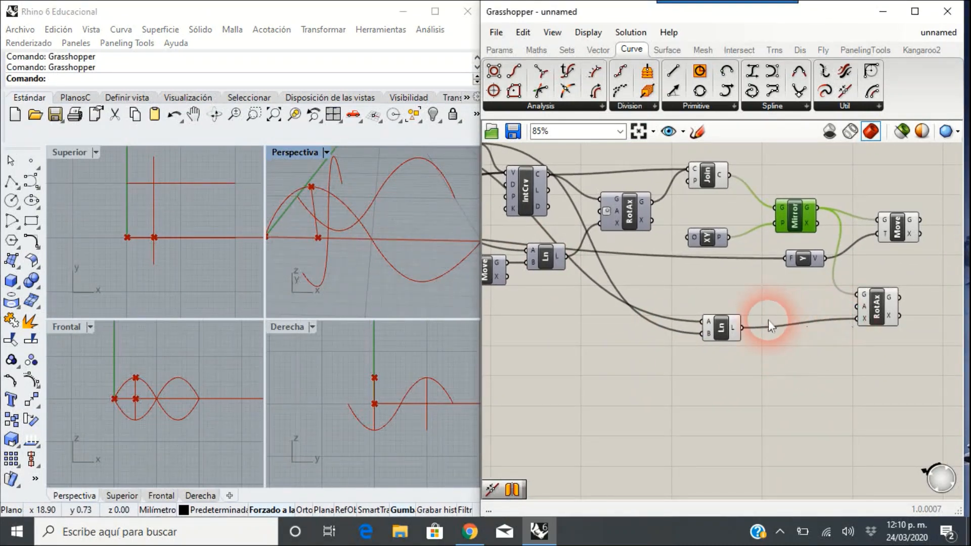
left_click_drag(724, 339, 726, 317)
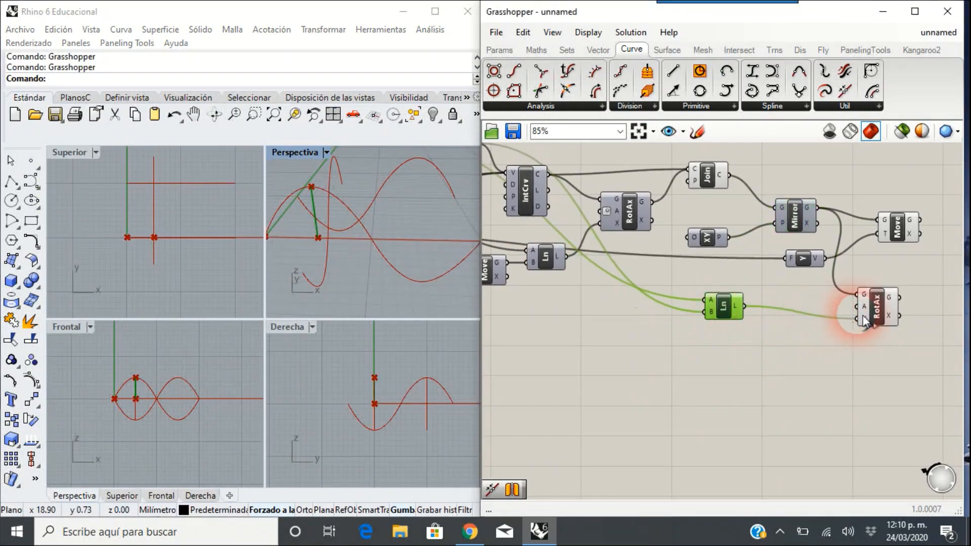
left_click_drag(891, 316, 893, 309)
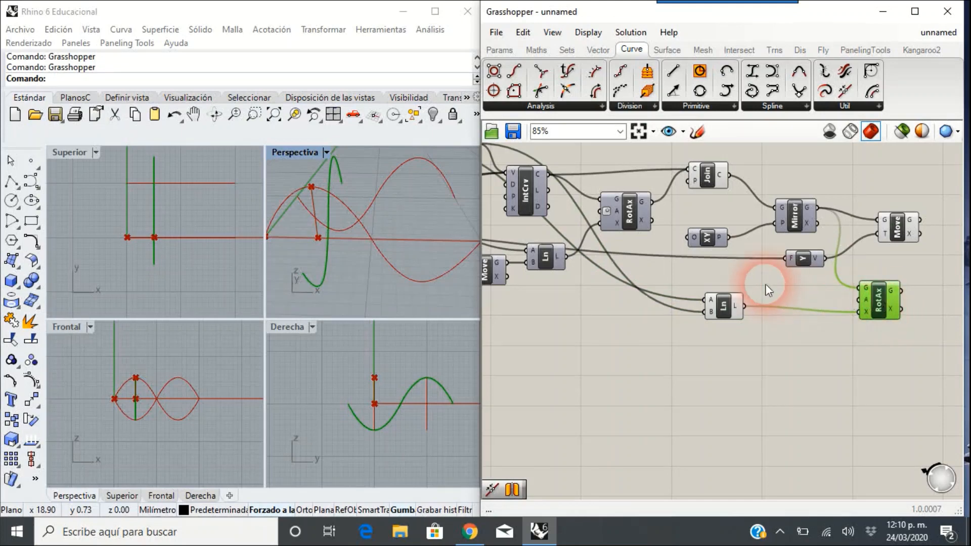
Step: Duplicate the new Rotate Axis component below the original, wire Join's C output into the copy's G input, and stagger the two components
right_click_drag(766, 283, 763, 316)
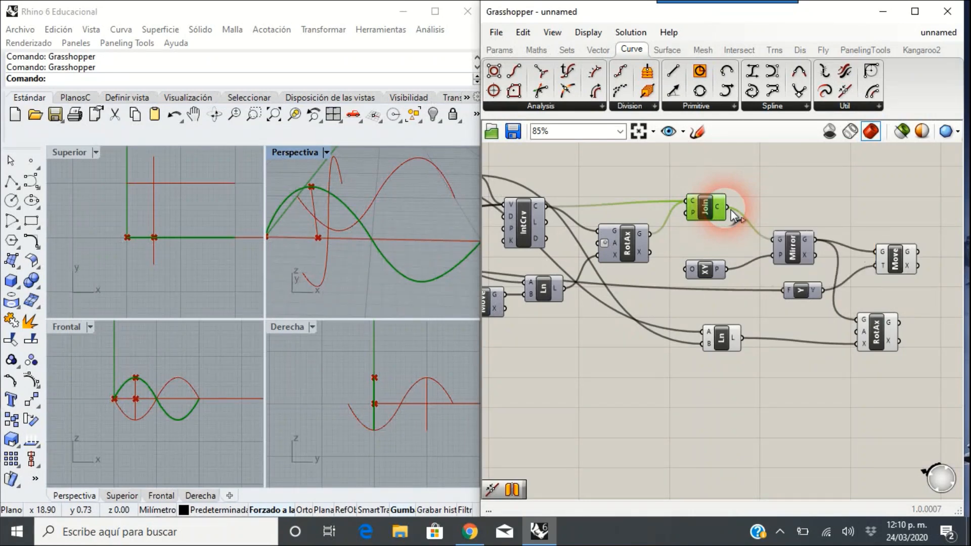
left_click(880, 344)
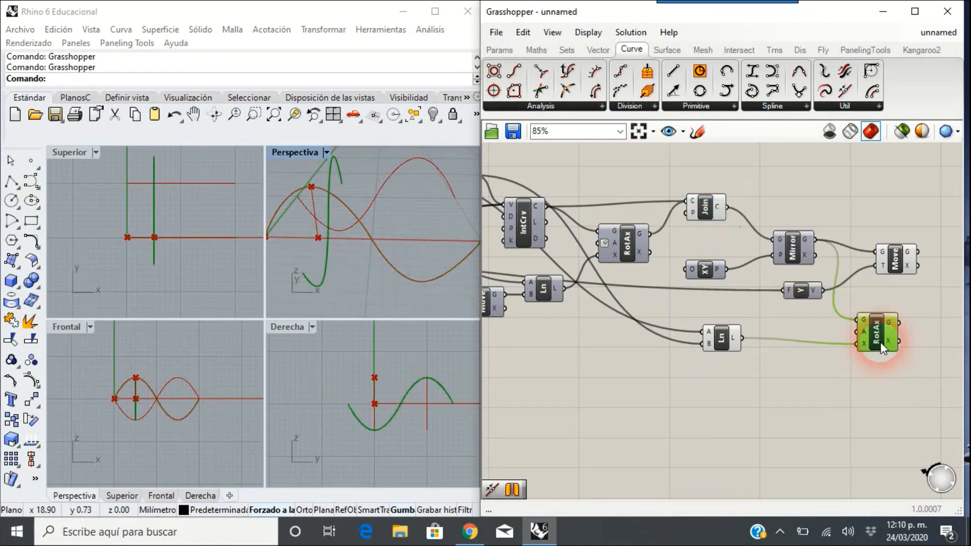
left_click_drag(881, 342, 879, 403, "alt")
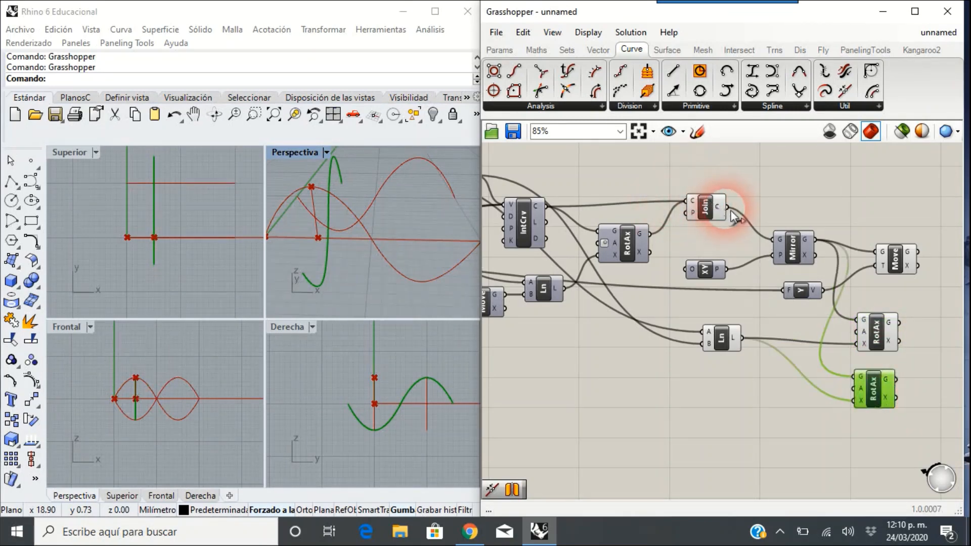
left_click_drag(819, 242, 862, 387)
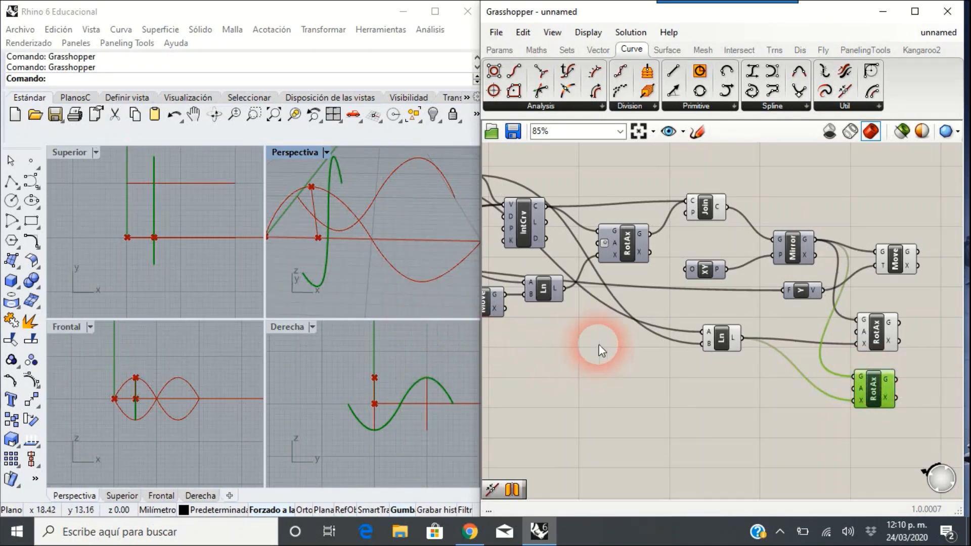
right_click_drag(598, 347, 656, 330)
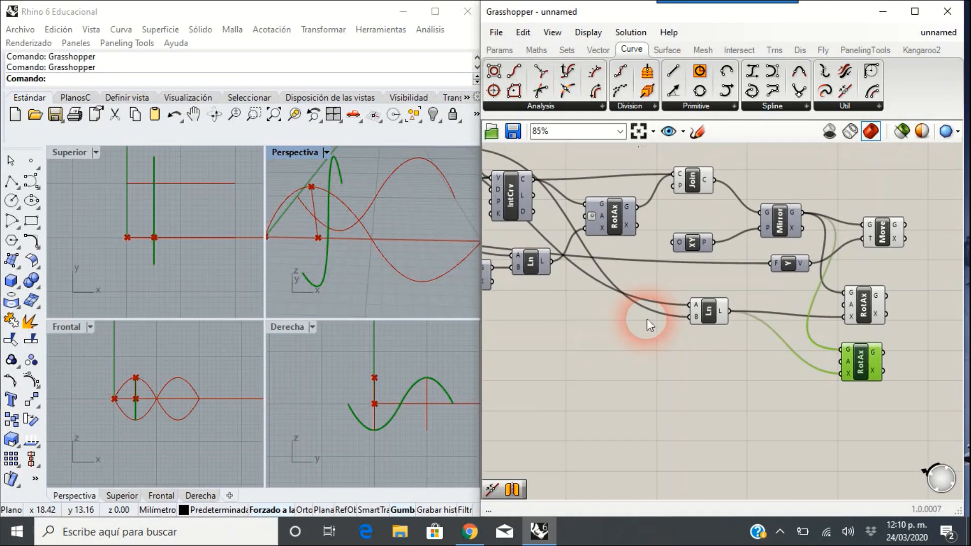
left_click_drag(720, 183, 850, 362)
right_click_drag(332, 247, 358, 245)
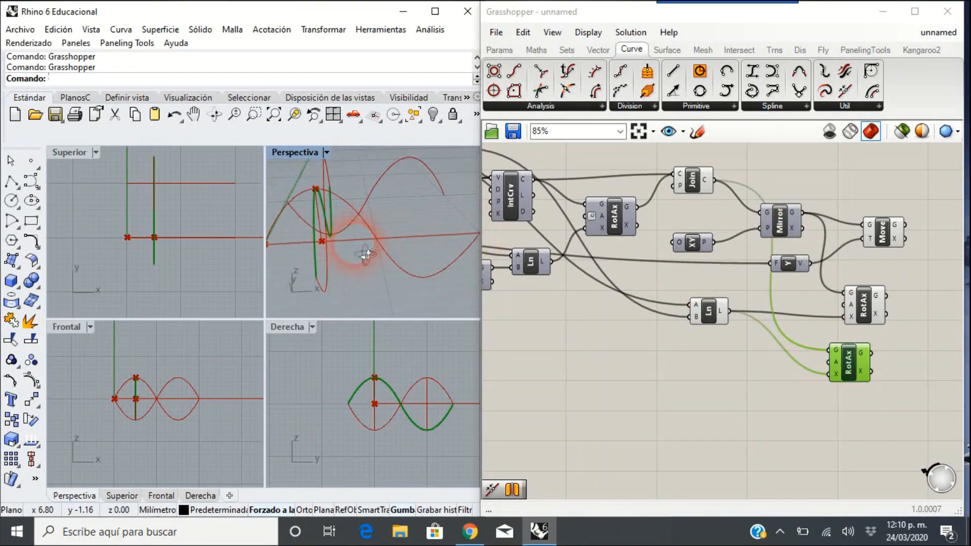
left_click_drag(874, 300, 856, 299)
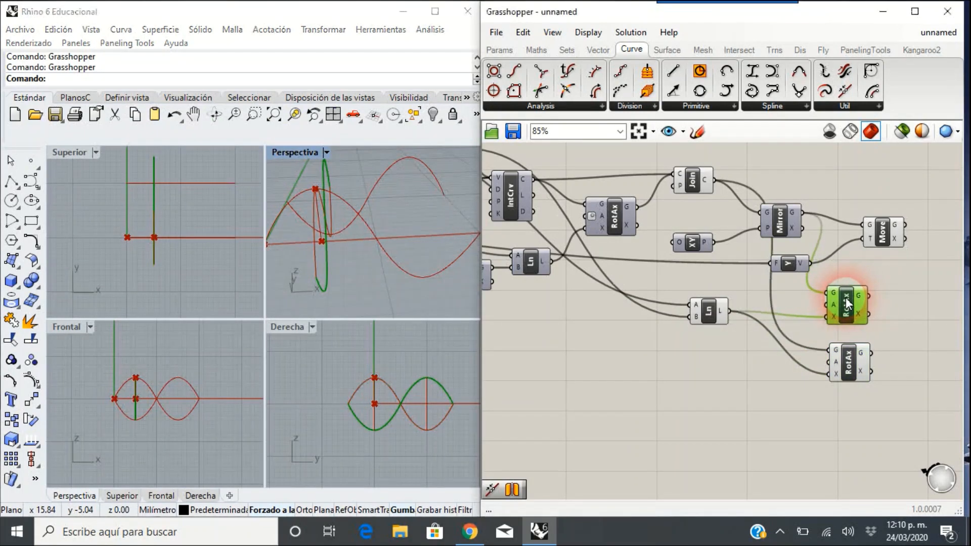
mouse_move(850, 356)
left_mouse_down()
mouse_move(869, 359)
mouse_move(860, 357)
left_mouse_up()
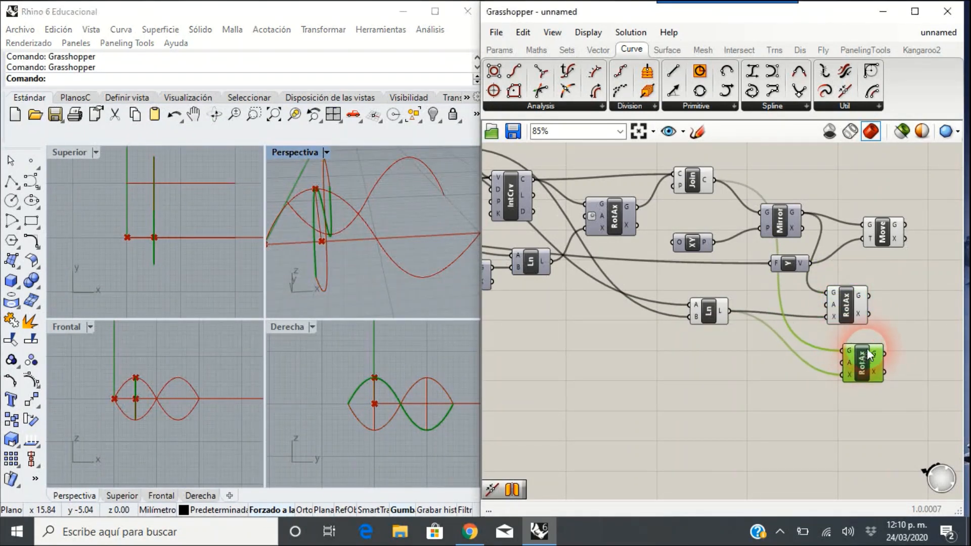
Step: Duplicate the Y-direction Move beside the lower Rotate Axis and wire that Rotate Axis's G output into the copy's G input
left_click(884, 234)
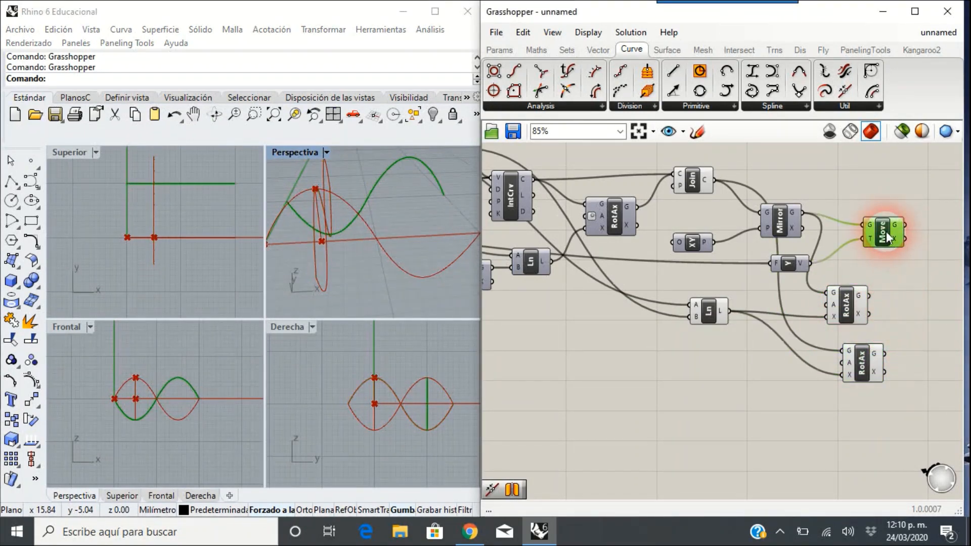
left_click_drag(887, 234, 883, 353, "alt")
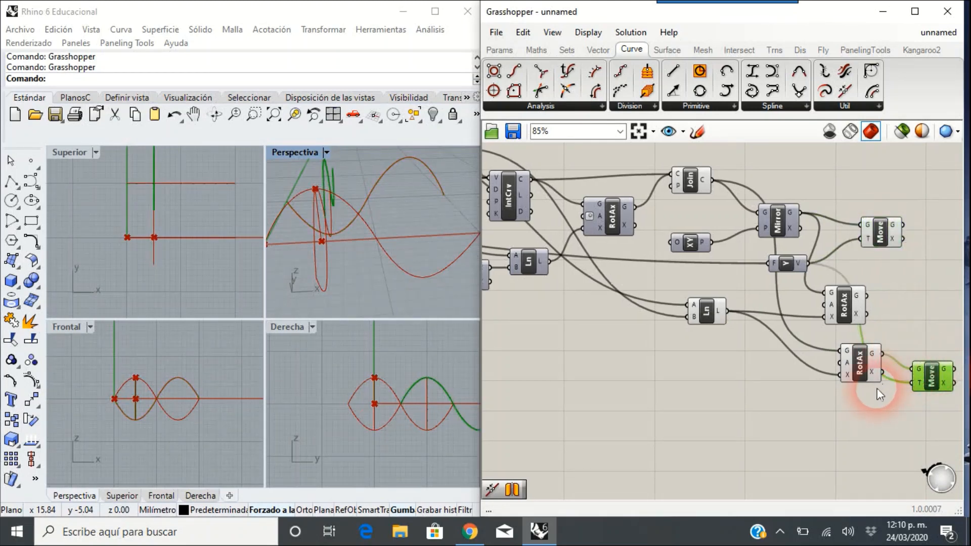
right_click_drag(876, 387, 802, 373)
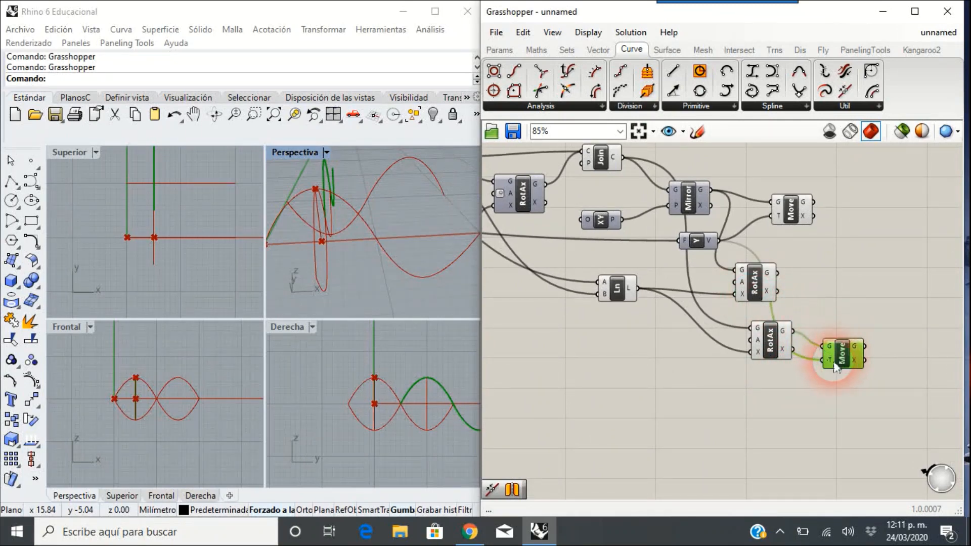
left_click(757, 273)
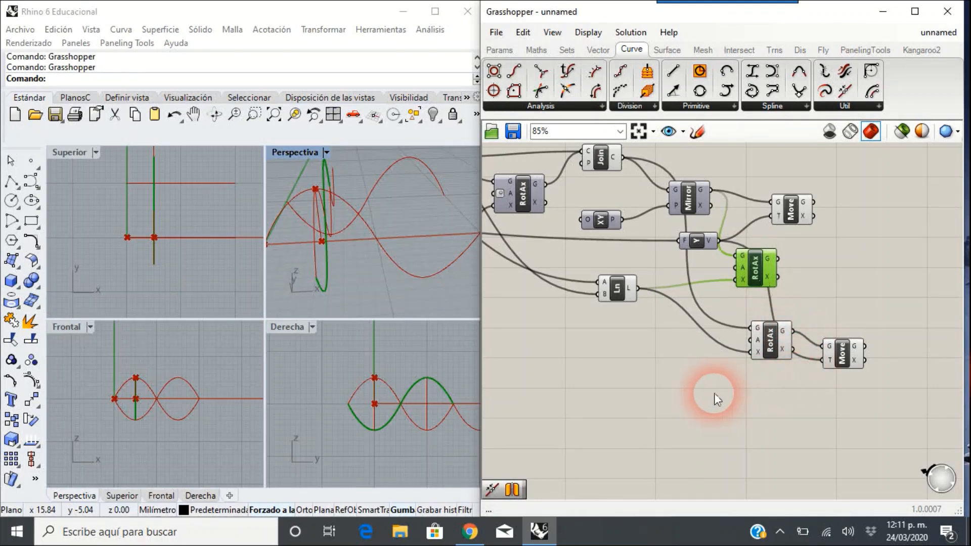
Step: Add a Unit X vector below the lower Rotate Axis and wire its V output into the copied Move's T input
right_click_drag(714, 393, 753, 371)
double_click(728, 348)
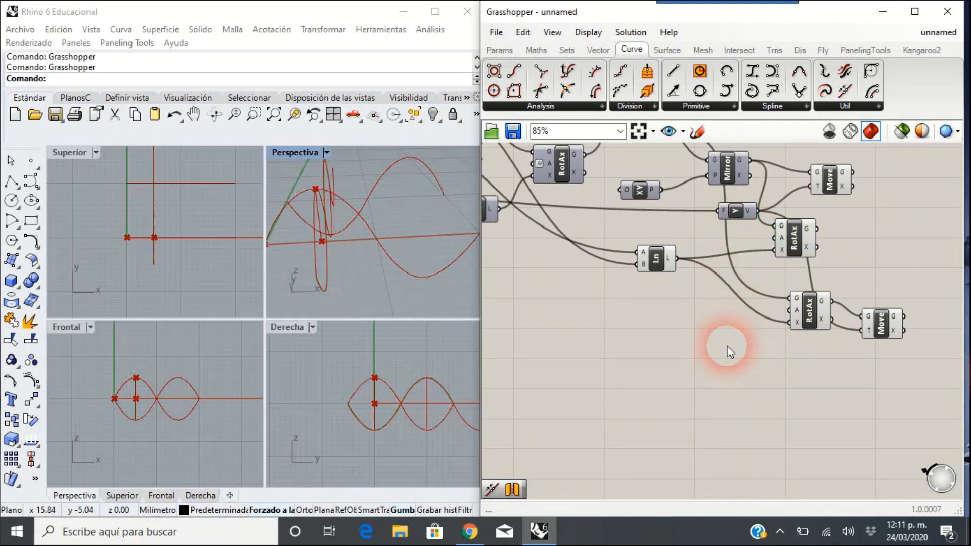
type("x")
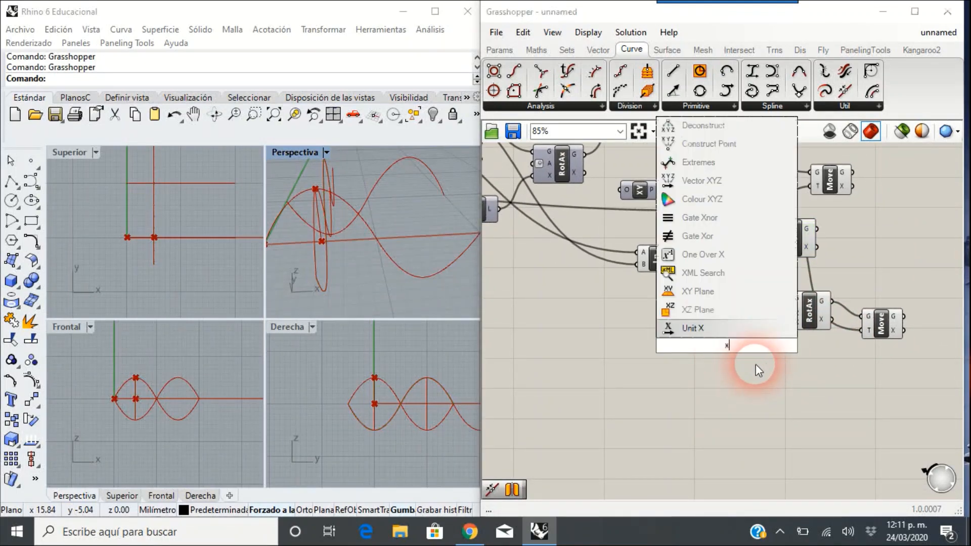
left_click(727, 324)
left_click_drag(748, 346, 868, 336)
left_click(808, 316)
left_click_drag(808, 316, 793, 296)
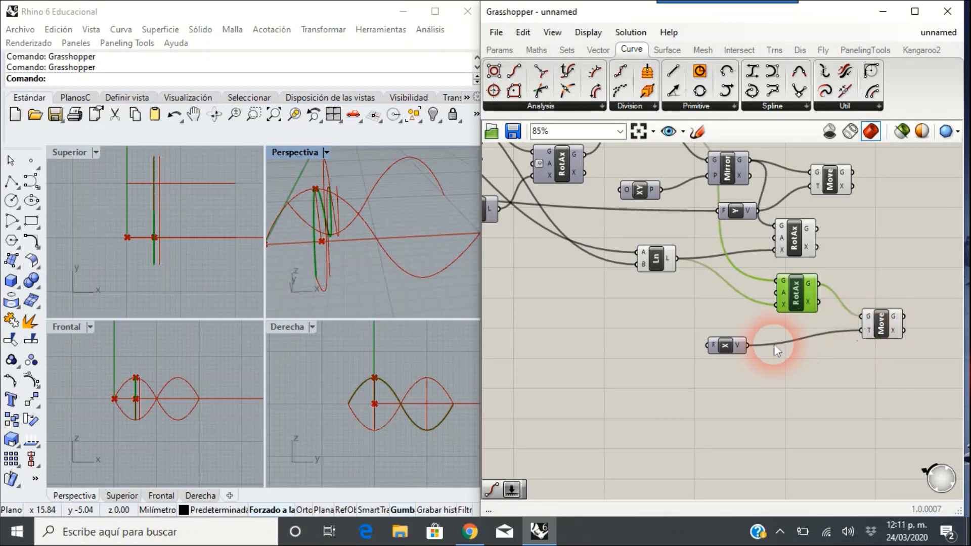
Step: Wire the length slider that also drives Unit Y into Unit X's F input
right_click_drag(714, 334, 753, 310)
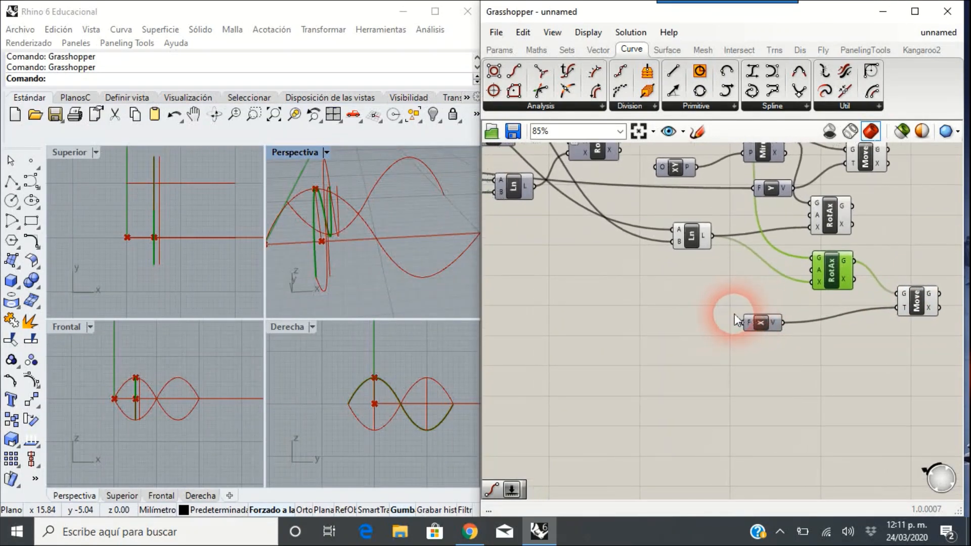
scroll(745, 317, "down", 4)
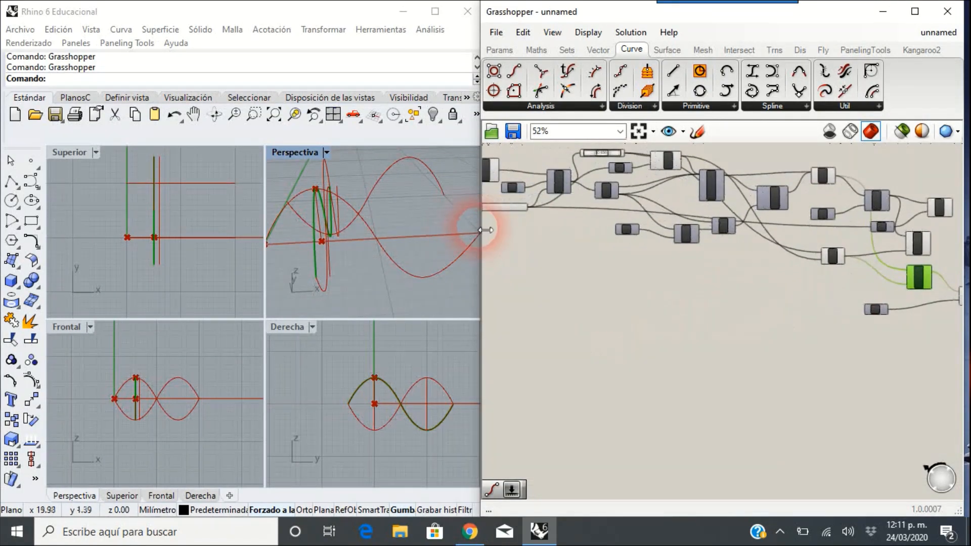
scroll(508, 220, "up", 4)
left_click_drag(549, 221, 908, 371)
right_click_drag(757, 372, 704, 376)
right_click_drag(356, 223, 643, 319)
right_click_drag(830, 349, 653, 311)
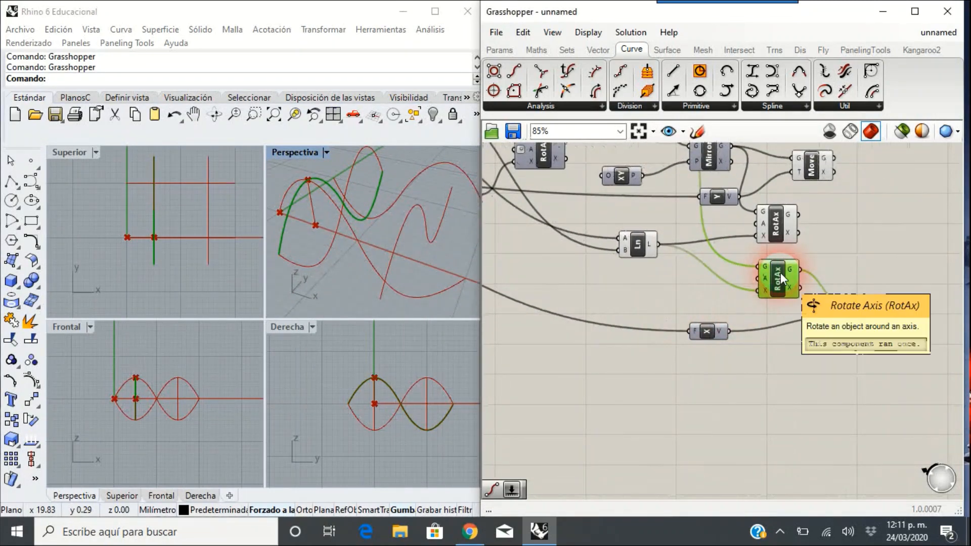
Step: Turn off the preview of the lower Rotate Axis and inspect the crossing wave curves in the perspective view
right_click_drag(781, 278, 788, 359)
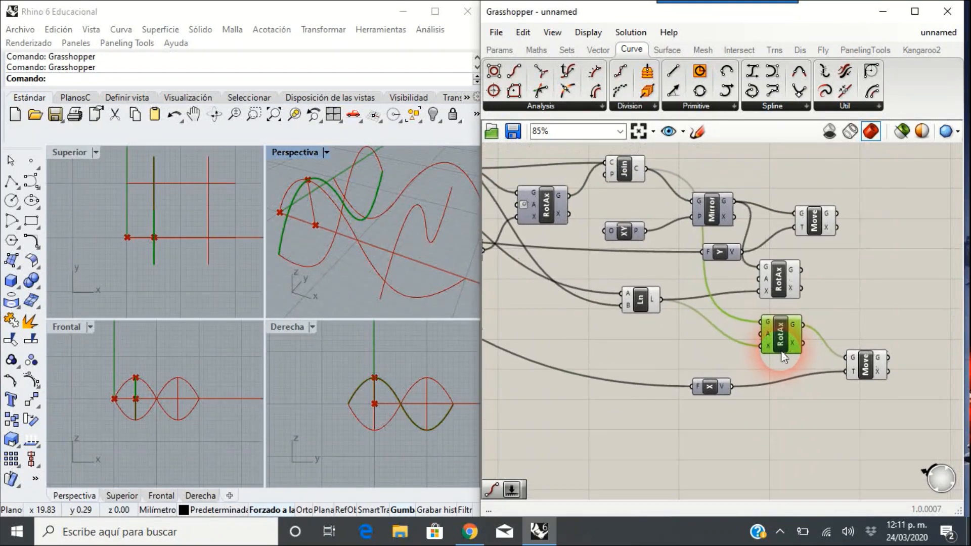
right_click(781, 351)
left_click(789, 377)
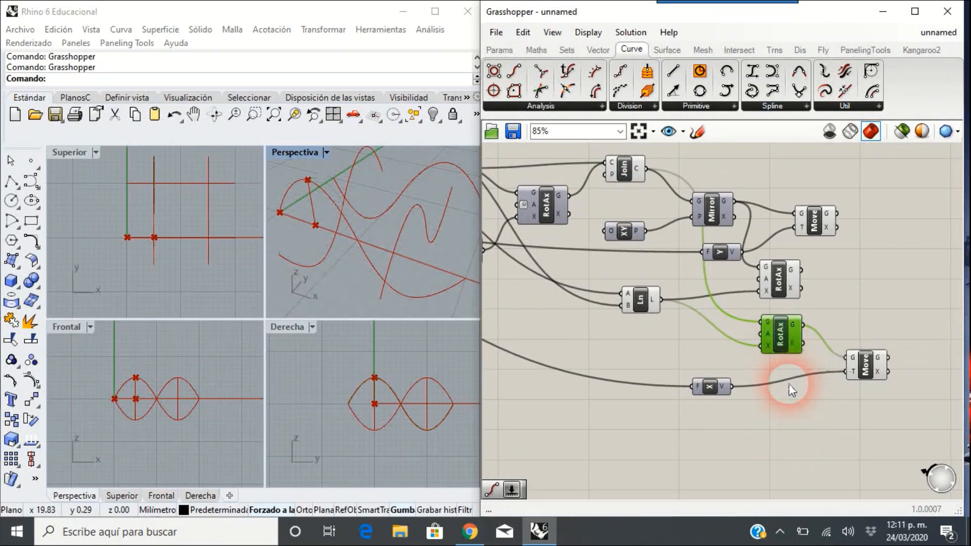
right_click_drag(342, 245, 387, 255)
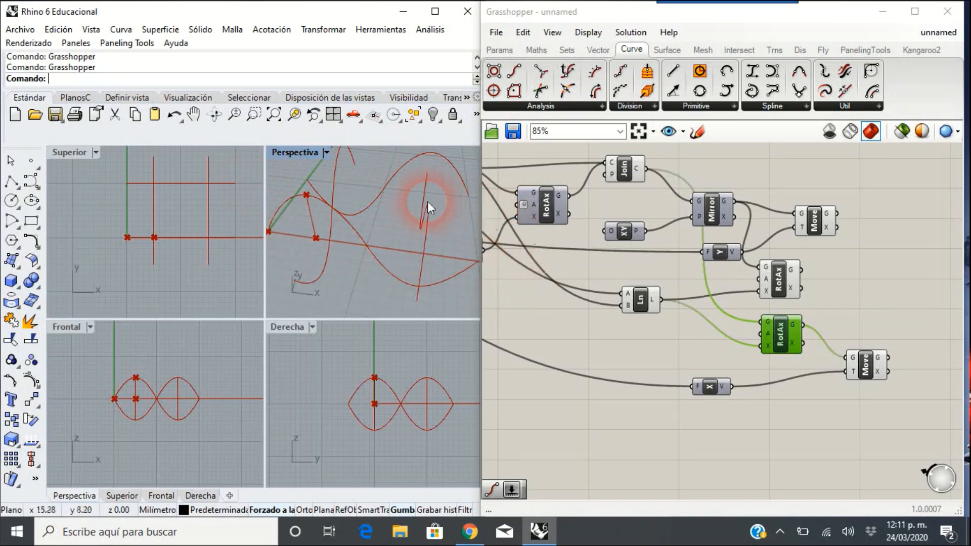
right_click_drag(441, 253, 473, 308)
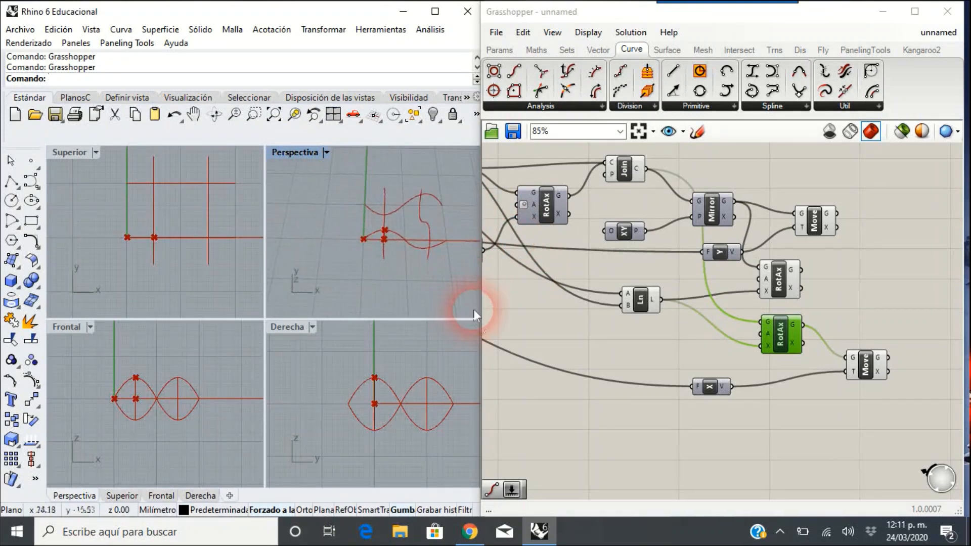
right_click_drag(417, 218, 329, 319)
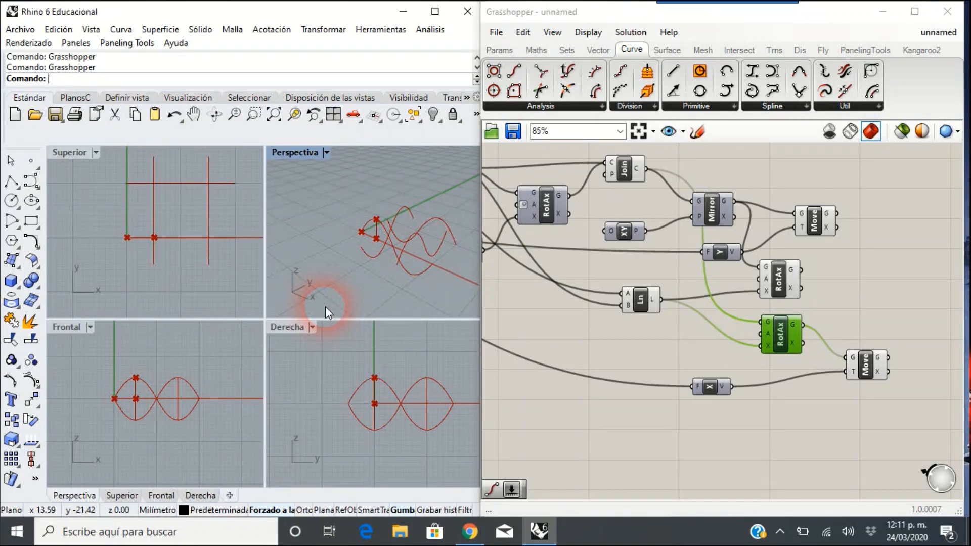
Step: Add a Rectangular Array component to the right of the Unit X Move, shifting that Move up slightly
right_click_drag(893, 333, 777, 300)
left_click_drag(753, 340, 744, 323)
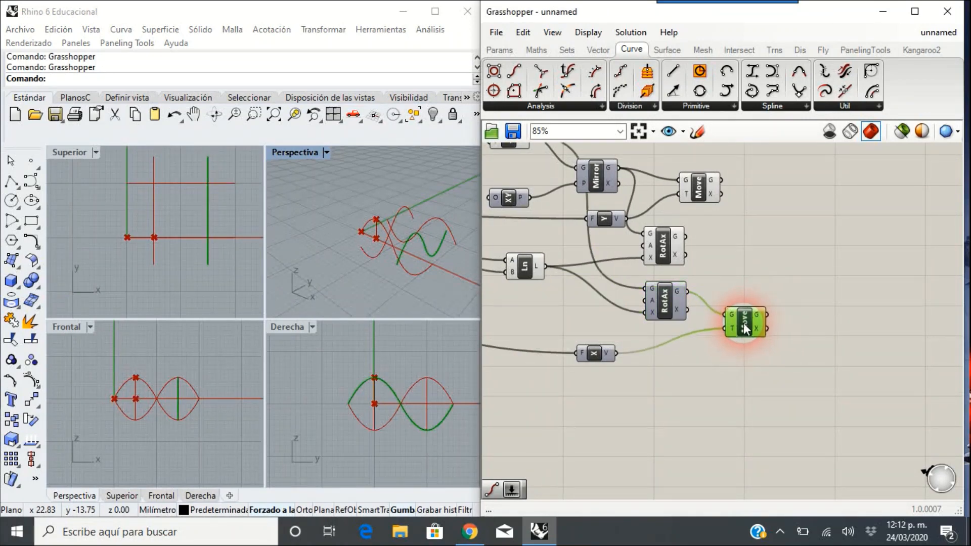
double_click(851, 290)
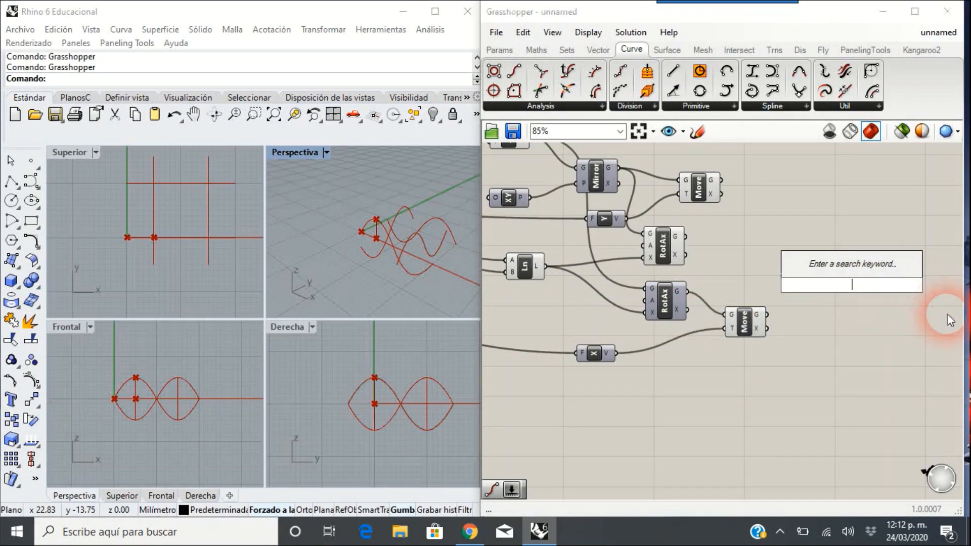
type("arr")
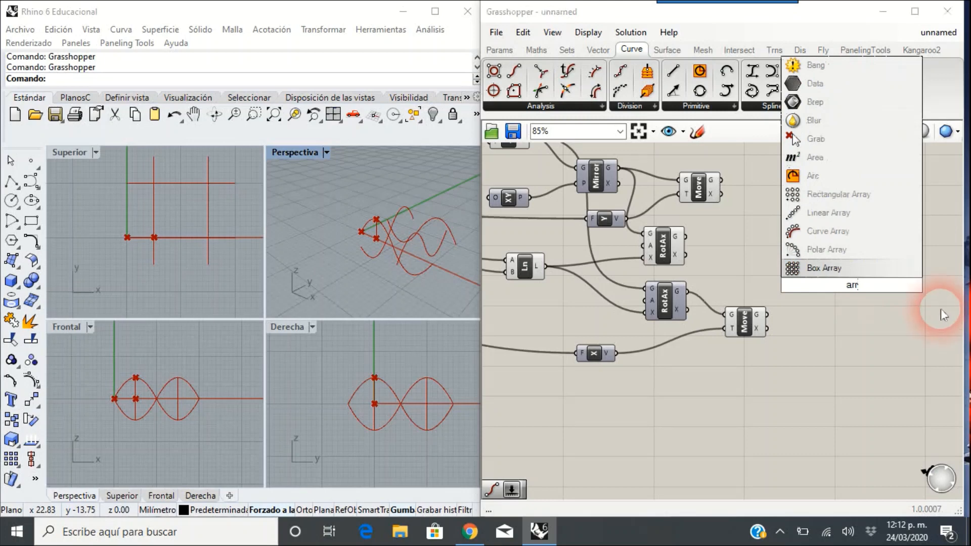
left_click(878, 191)
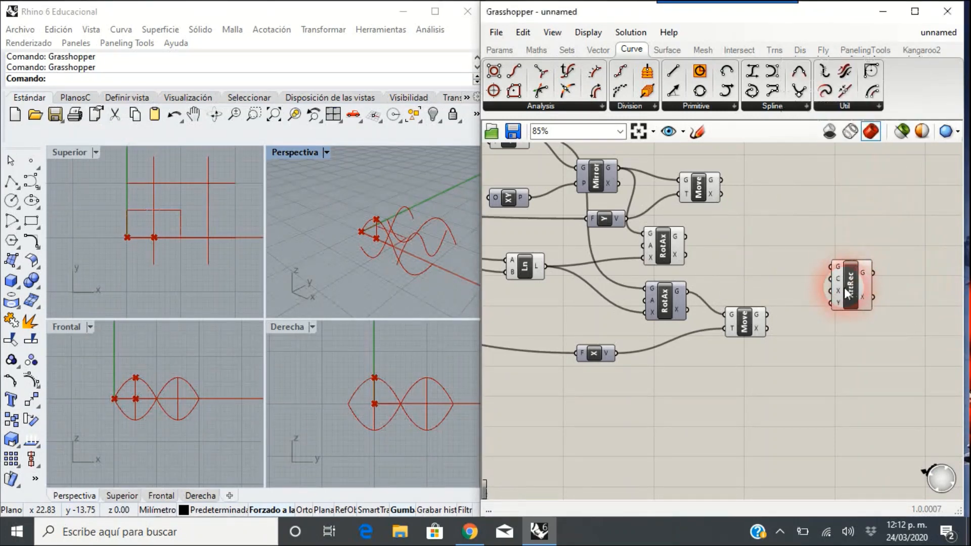
left_click_drag(845, 293, 858, 271)
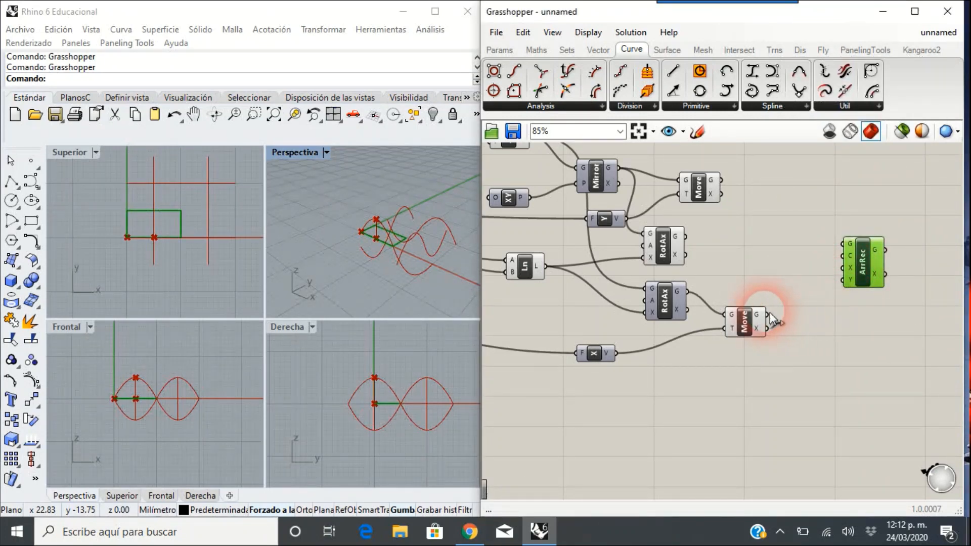
Step: Line up the Join, both Move components and the upper Rotate Axis in one column beside the Rectangular Array
right_click_drag(775, 289, 729, 333)
left_click_drag(608, 279, 636, 281)
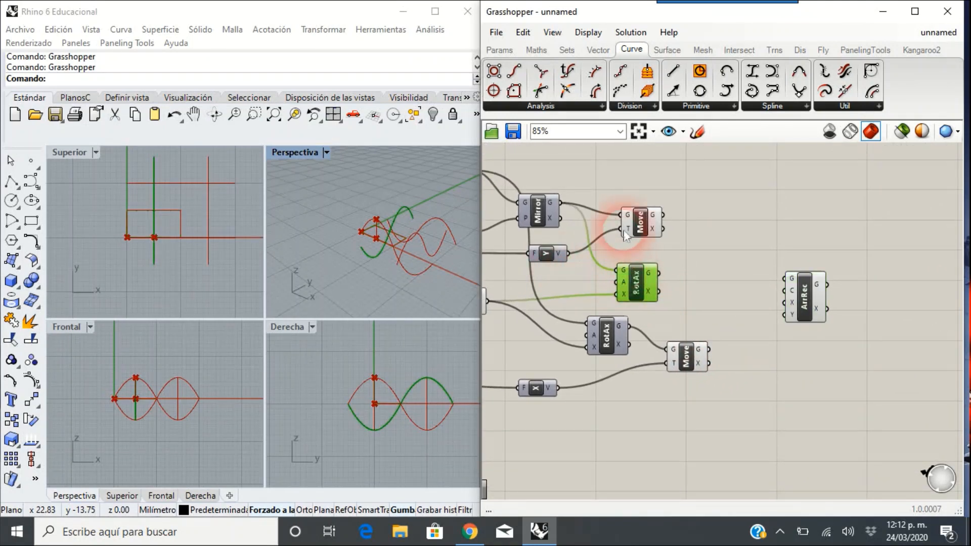
left_click_drag(626, 235, 676, 243)
left_click_drag(637, 282, 690, 275)
left_click_drag(689, 360, 692, 327)
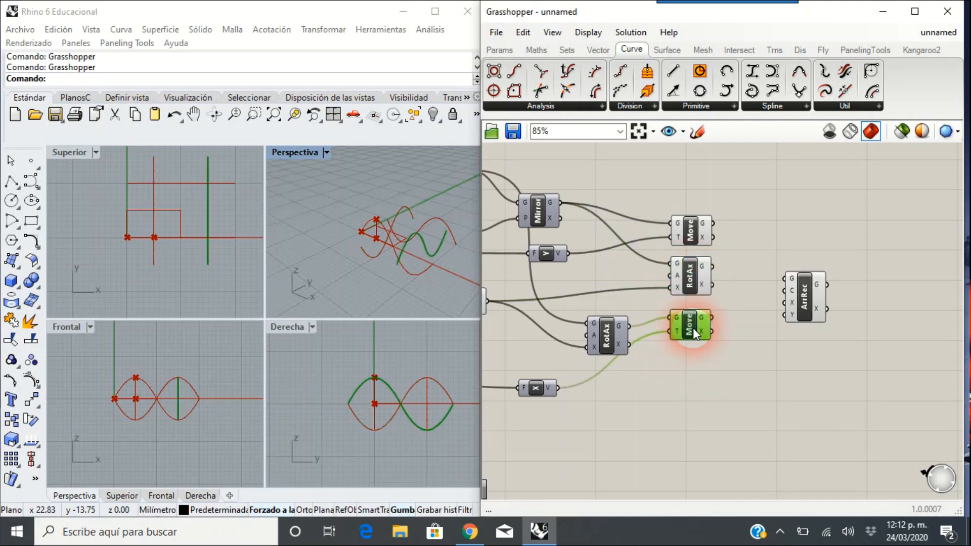
scroll(686, 379, "down", 2)
right_click_drag(596, 269, 661, 291)
left_click_drag(526, 260, 728, 280)
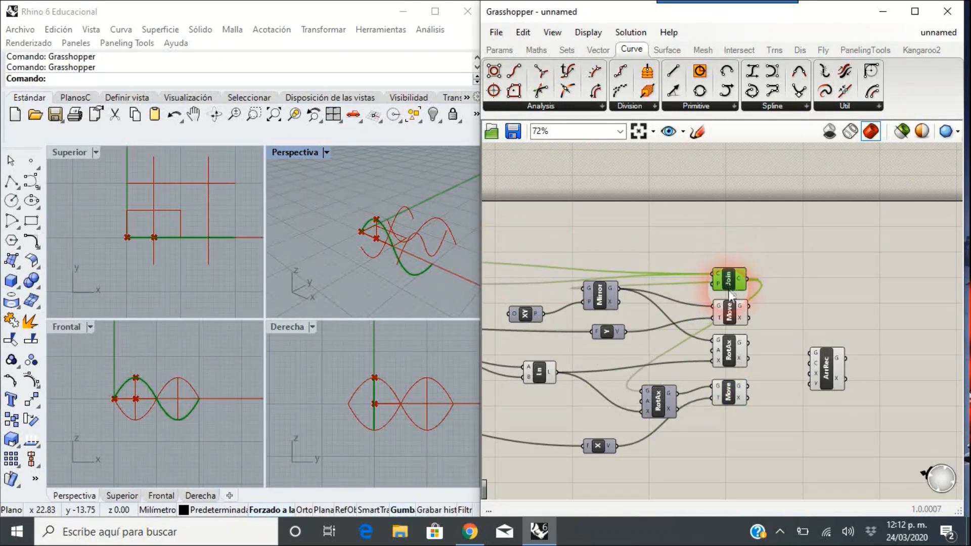
right_click_drag(784, 329, 674, 353)
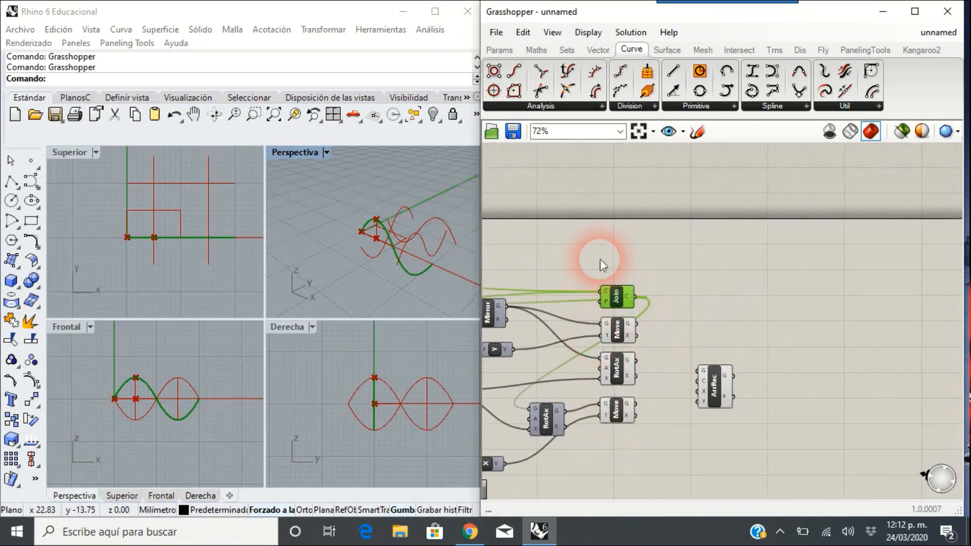
Step: Check in the perspective view which wave curve each of the aligned Join, Move and Rotate Axis components produces
right_click_drag(396, 250, 430, 286)
left_click(618, 324)
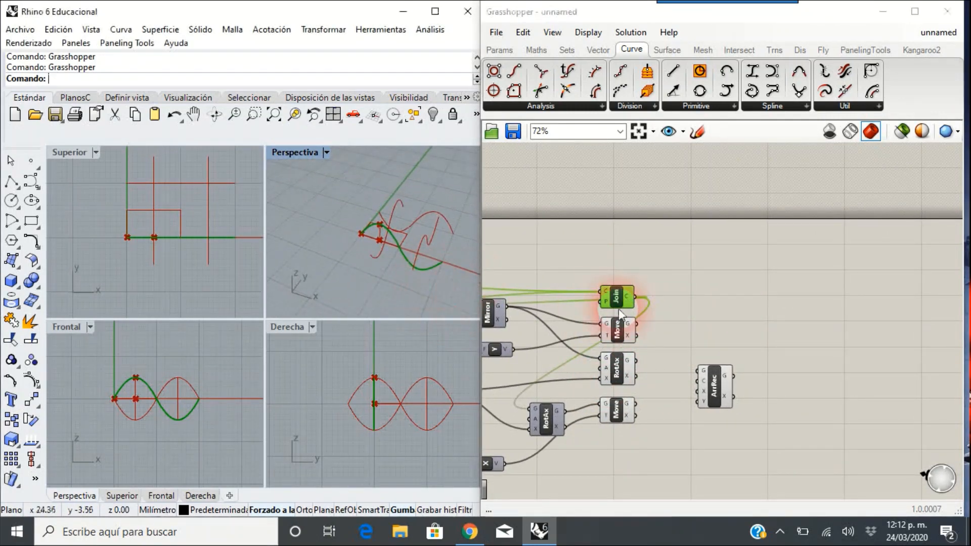
left_click(620, 327)
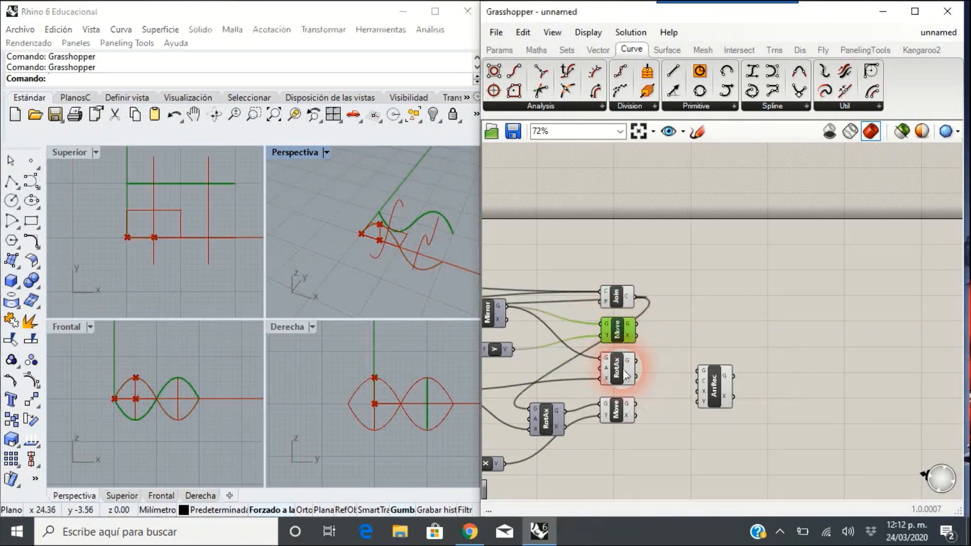
left_click(616, 408)
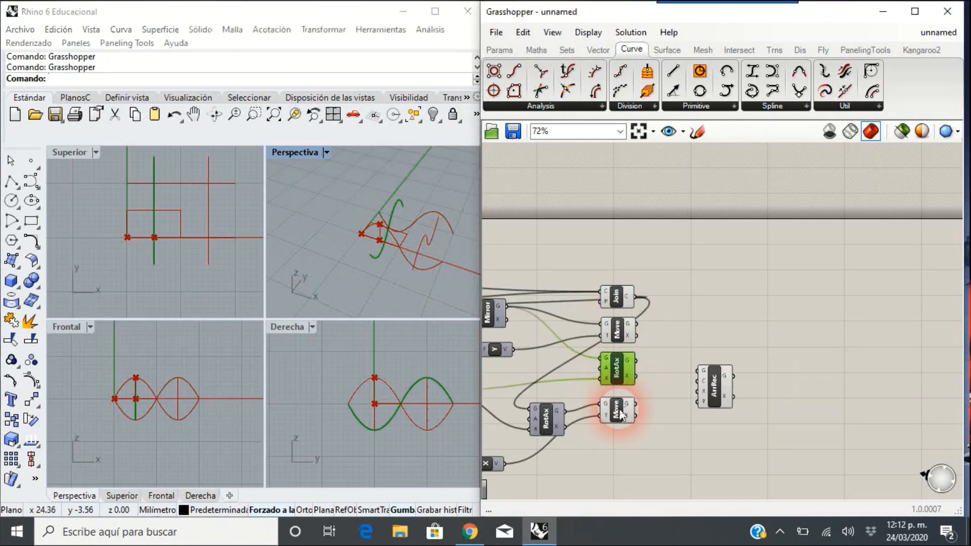
left_click(653, 387)
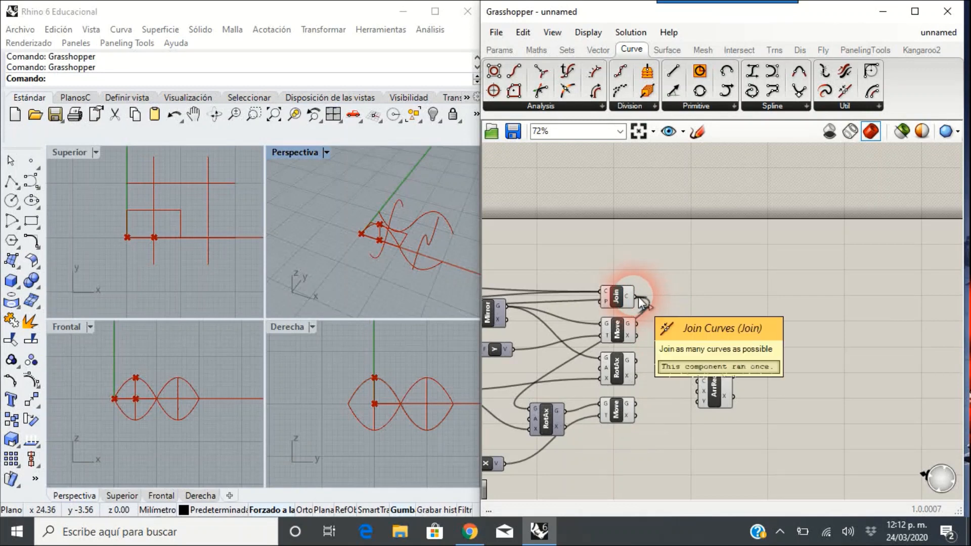
Step: Wire the outputs of Join, both Moves and the upper Rotate Axis together into the Rectangular Array's G input, and check the top view
left_click_drag(641, 302, 700, 371)
left_click_drag(644, 324, 701, 371, "shift")
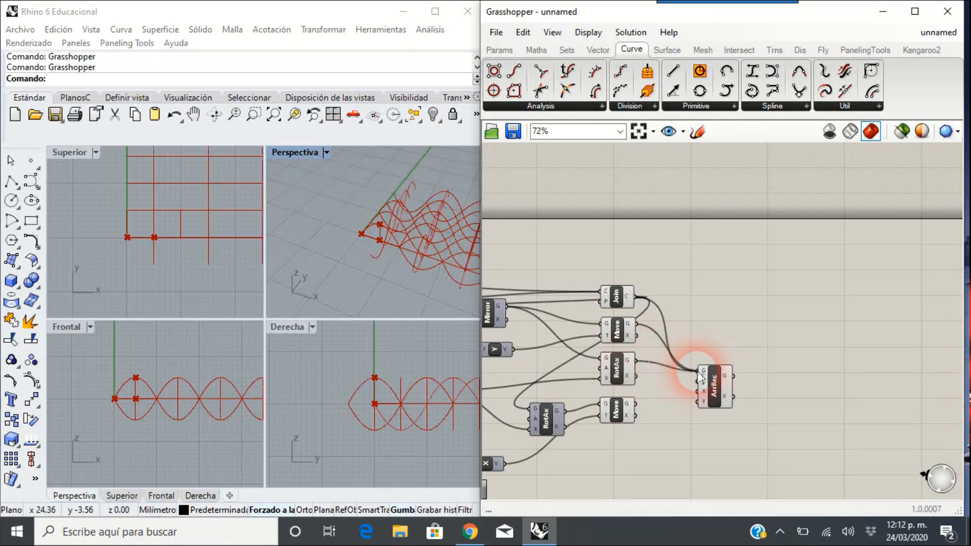
left_click_drag(641, 406, 701, 371, "shift")
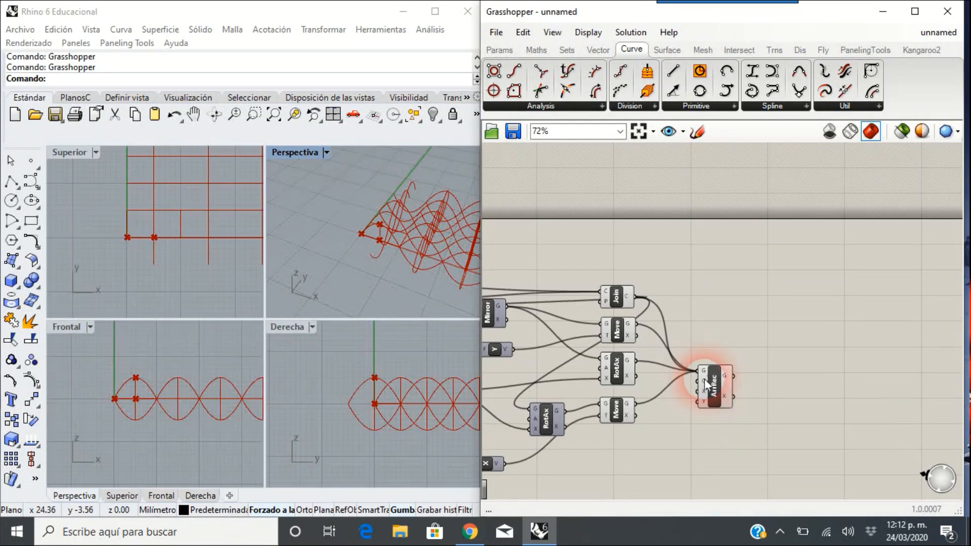
left_click(176, 284)
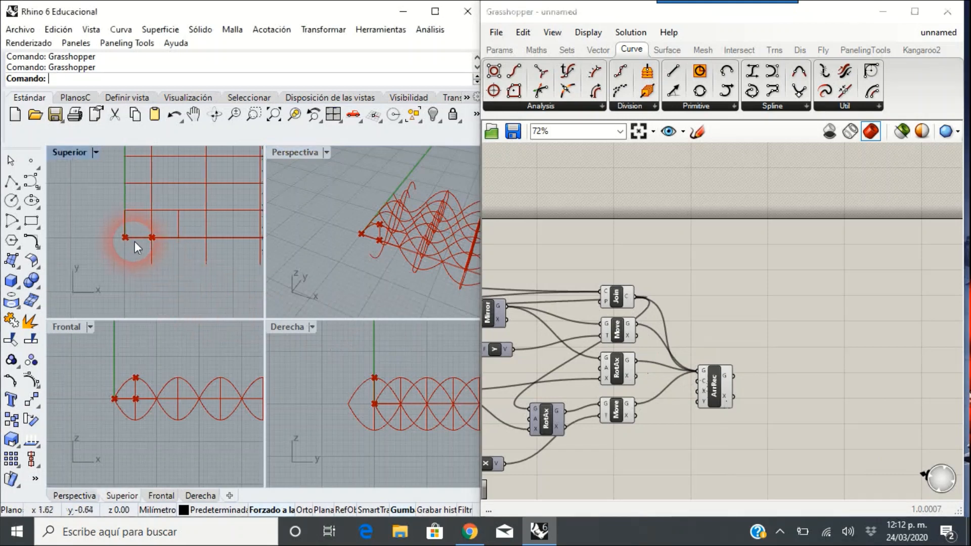
right_click_drag(134, 241, 112, 253)
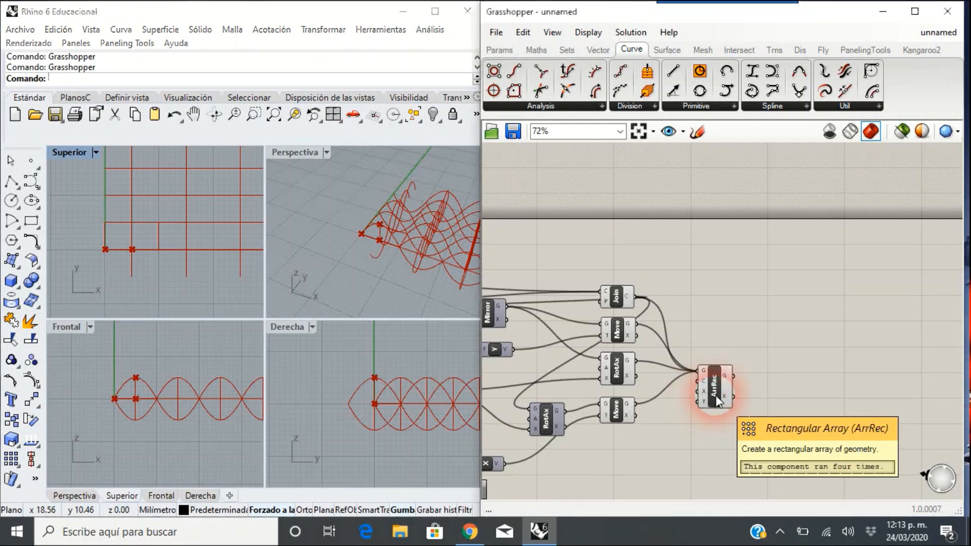
Step: Add a number slider with value 10 below the lower Move and wire it into the Rectangular Array's X and Y count inputs
right_click_drag(717, 396, 739, 390)
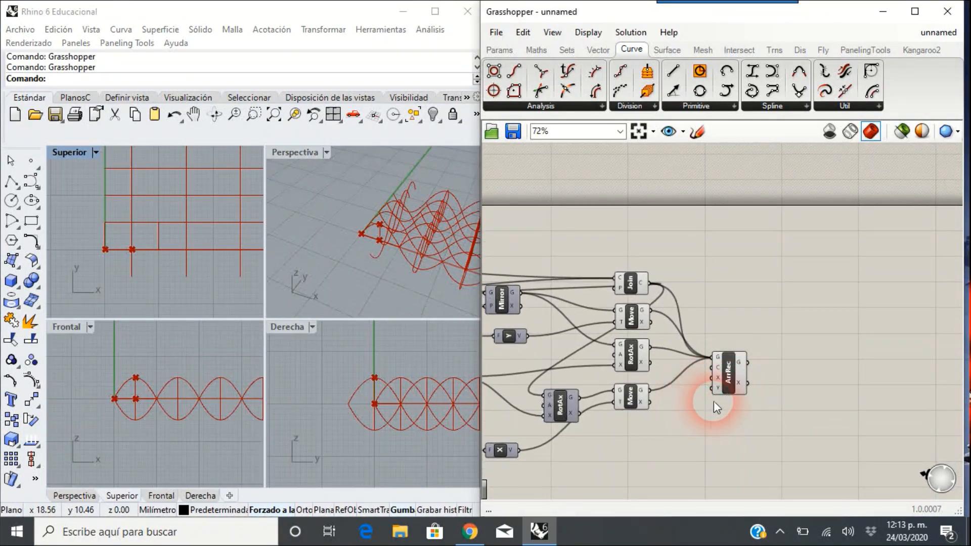
left_click(735, 388)
left_click_drag(733, 384, 763, 383)
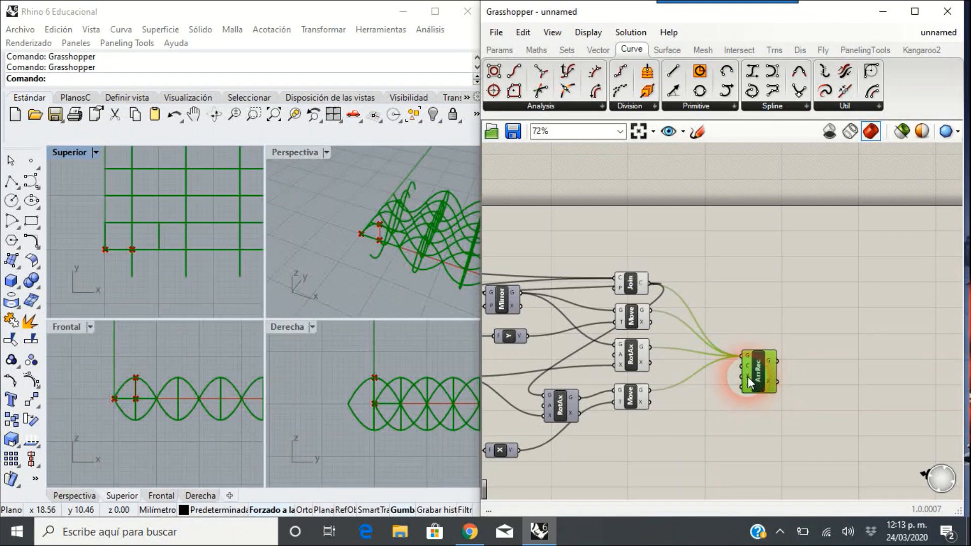
left_click(659, 424)
double_click(663, 427)
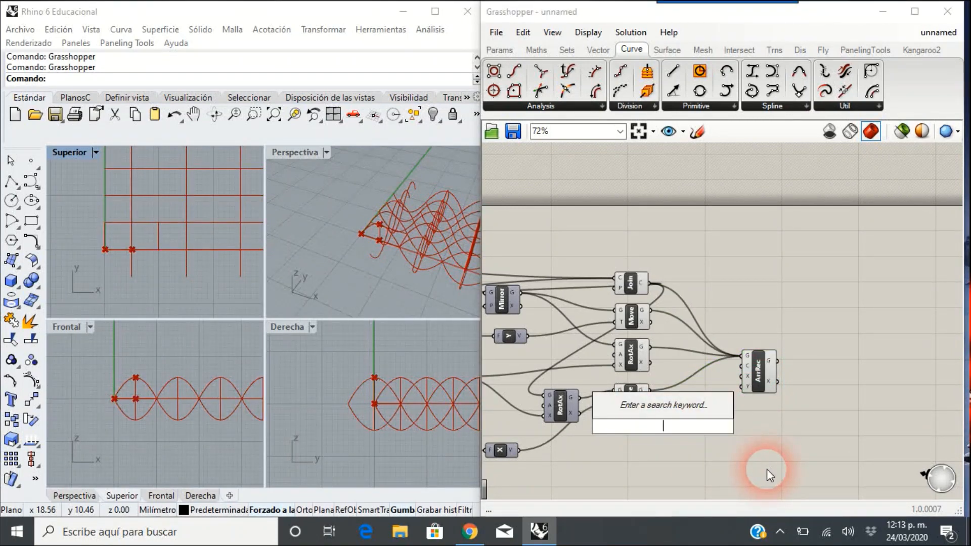
type("10")
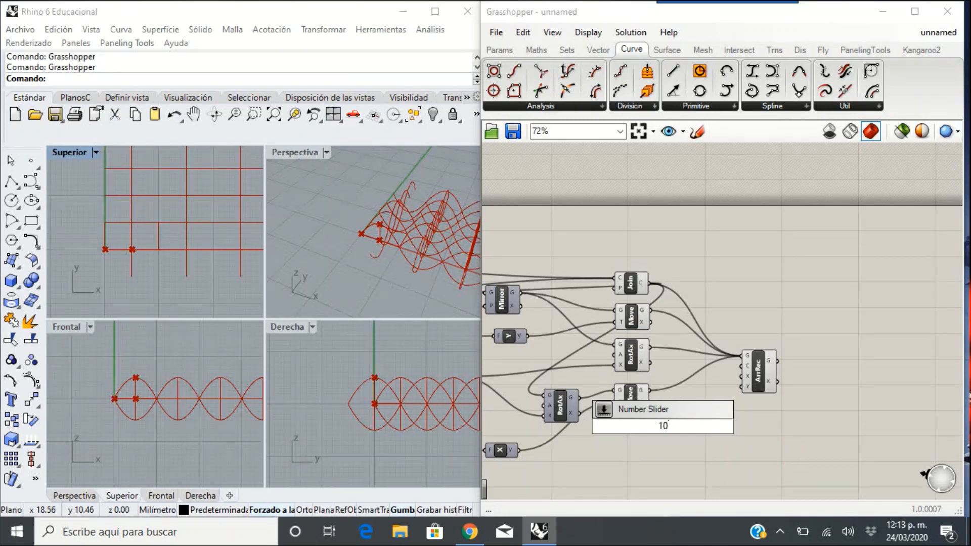
key("Return")
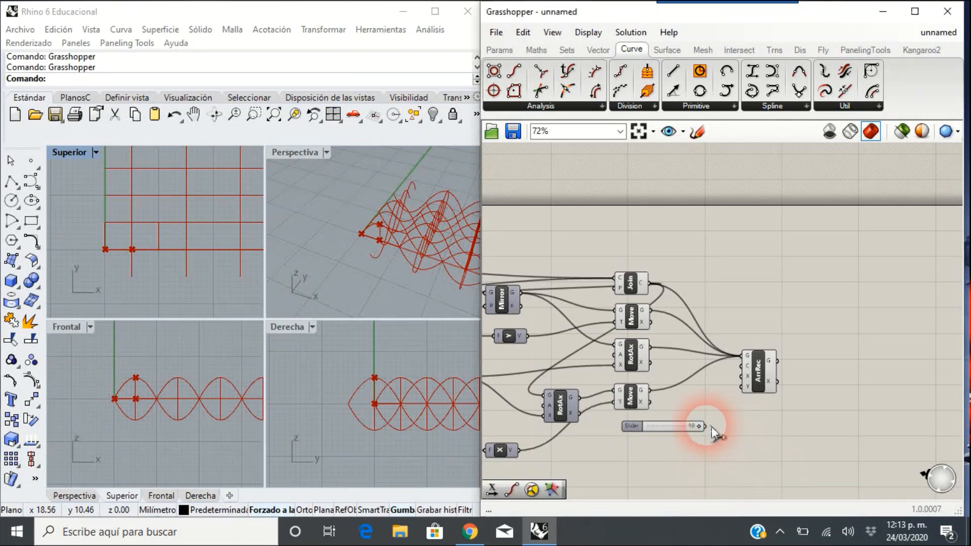
left_click_drag(705, 427, 740, 376)
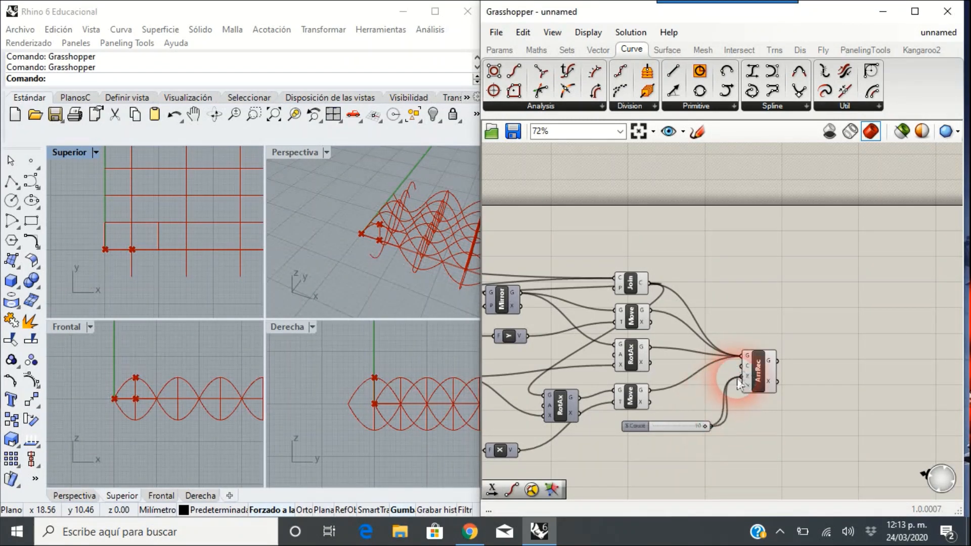
left_click_drag(715, 430, 741, 386)
Step: Maximize the perspective view and inspect the arrayed wave surface from several angles
left_click(376, 255)
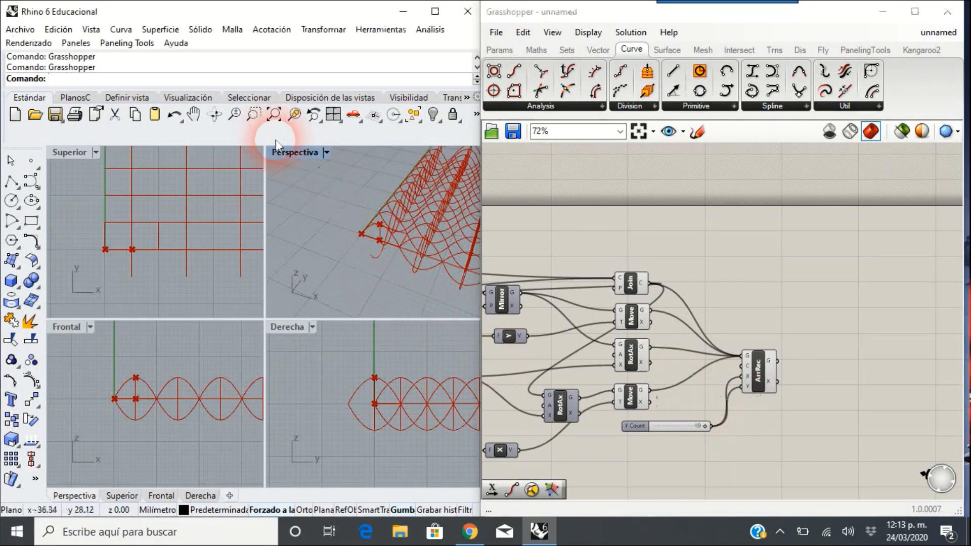
double_click(282, 153)
right_click_drag(318, 266, 194, 292)
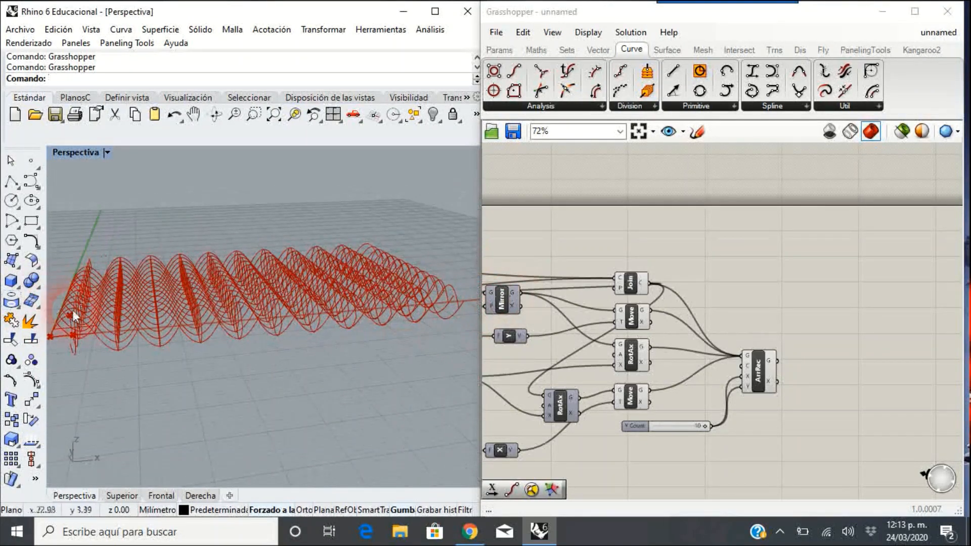
scroll(96, 331, "up", 4)
right_click_drag(98, 327, 67, 373)
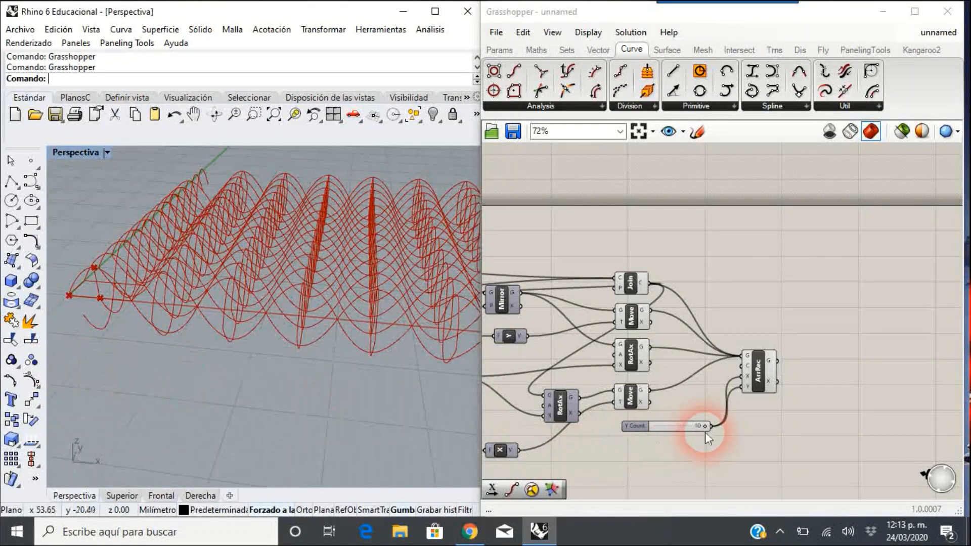
Step: Set the shared X and Y count slider to 2 and examine the array spacing in the perspective view
left_click_drag(710, 432, 667, 430)
mouse_move(667, 433)
left_mouse_down()
mouse_move(657, 428)
mouse_move(668, 428)
left_mouse_up()
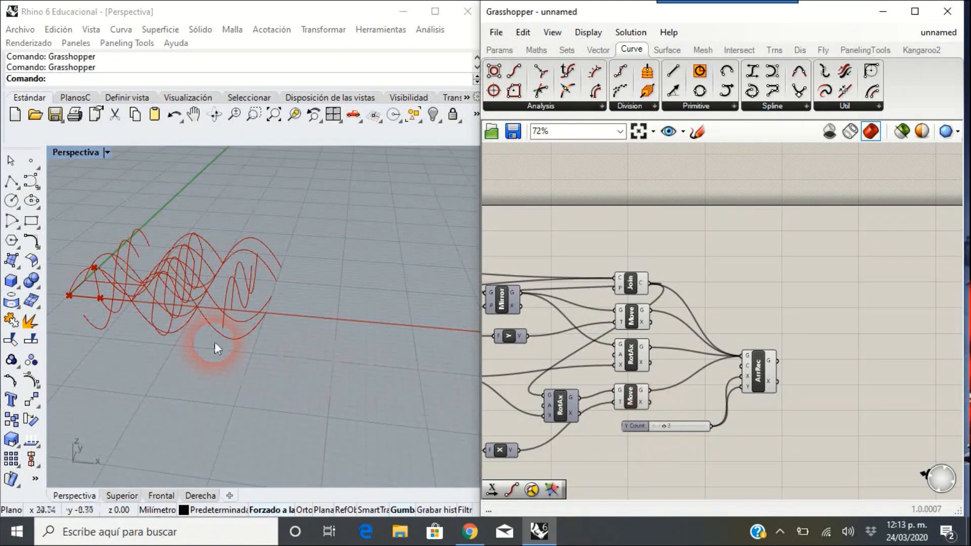
right_click_drag(216, 348, 216, 407)
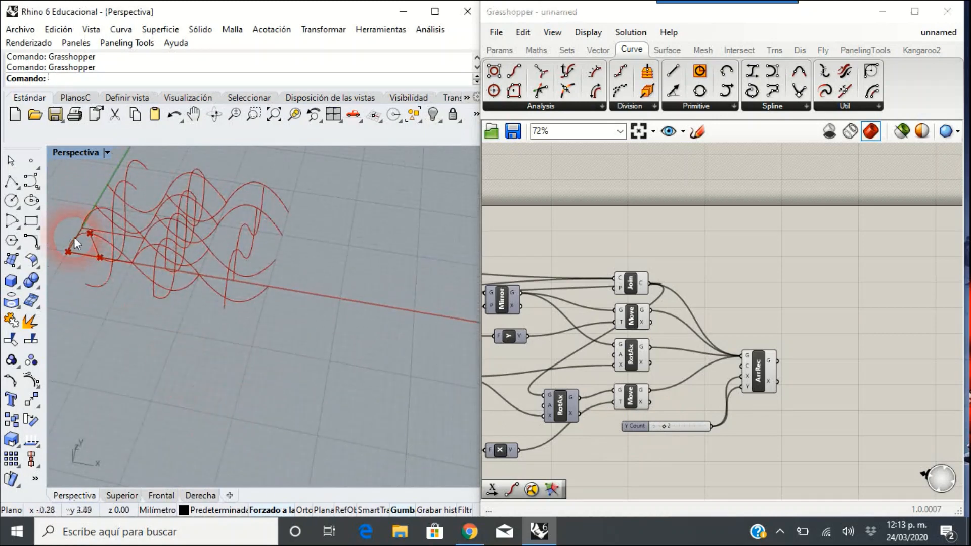
right_click_drag(74, 236, 86, 275)
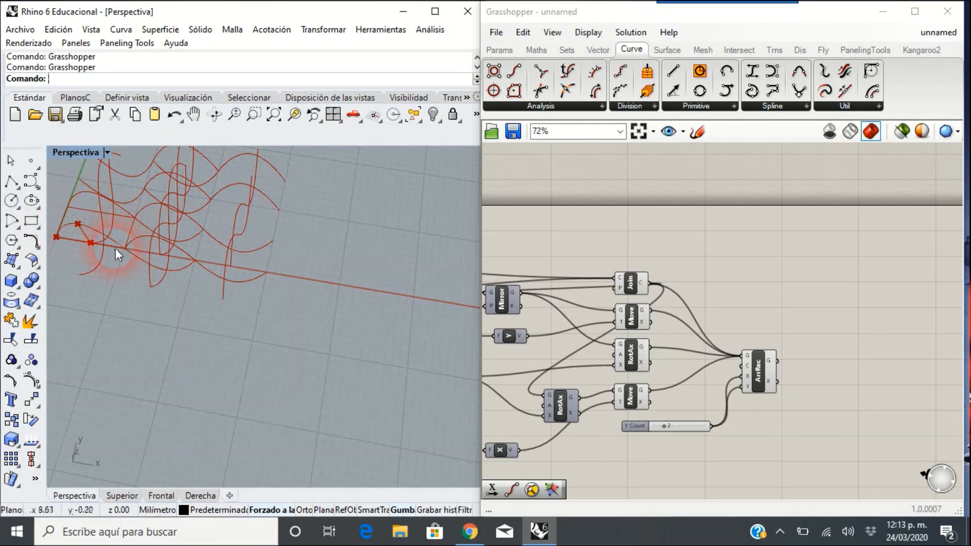
Step: Extract the Rectangular Array's Cell (C) input as a separate parameter and place it just above the count slider
mouse_move(747, 371)
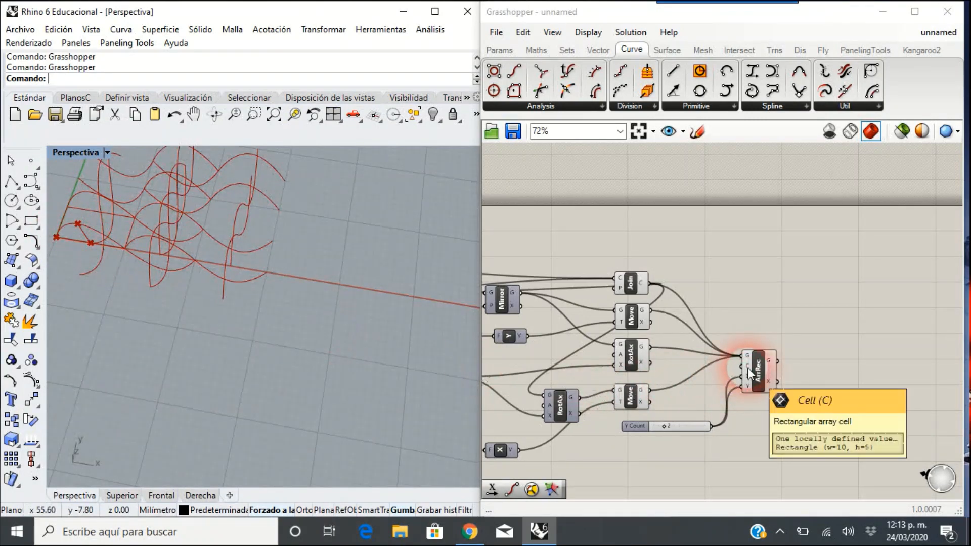
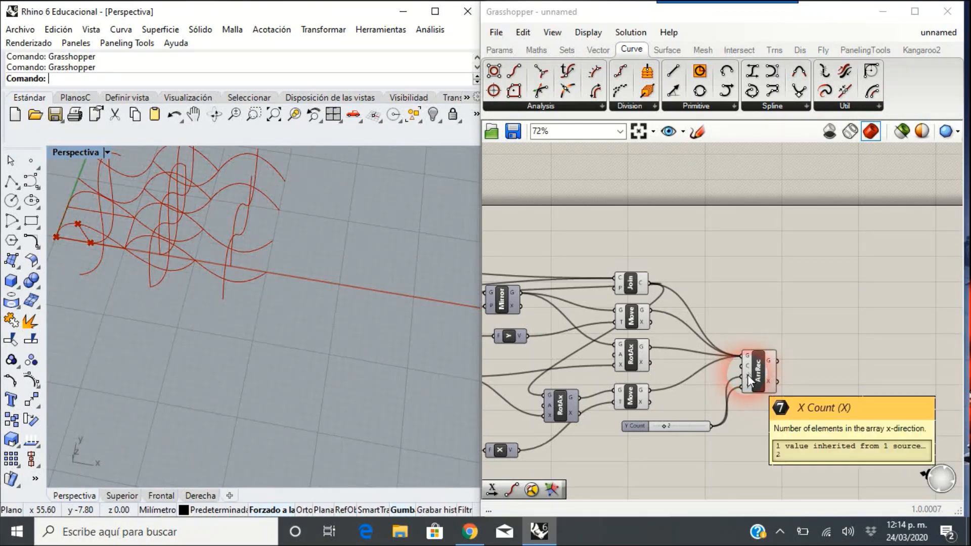
right_click(748, 368)
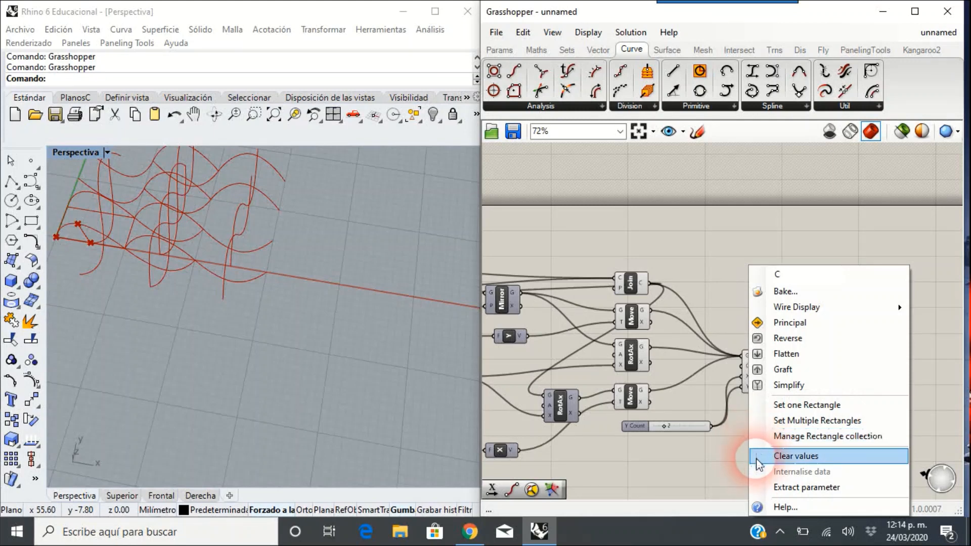
left_click(760, 487)
right_click_drag(694, 391, 756, 381)
left_click_drag(749, 371, 755, 397)
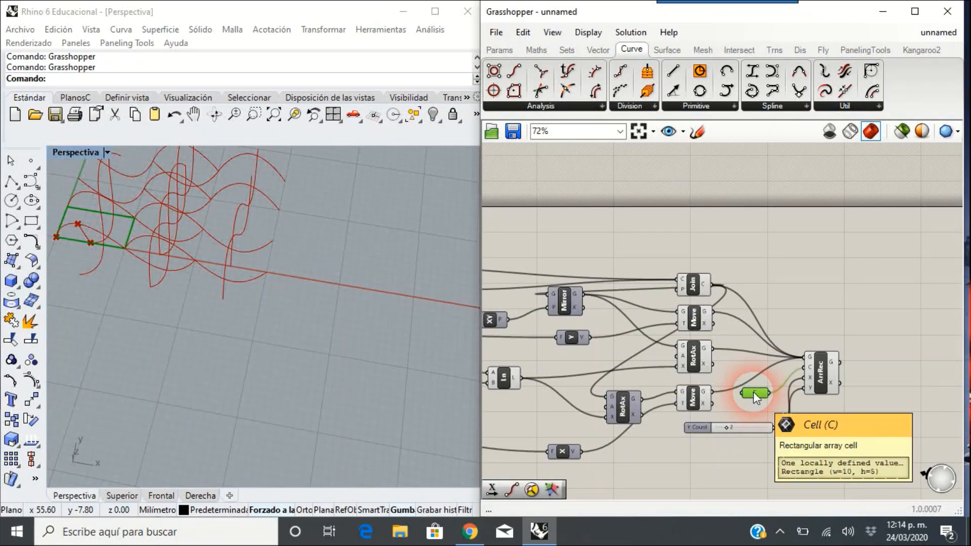
Step: Set the extracted Cell parameter to one rectangle drawn in the perspective view from the origin, squaring off the single-wave cell
right_click(755, 398)
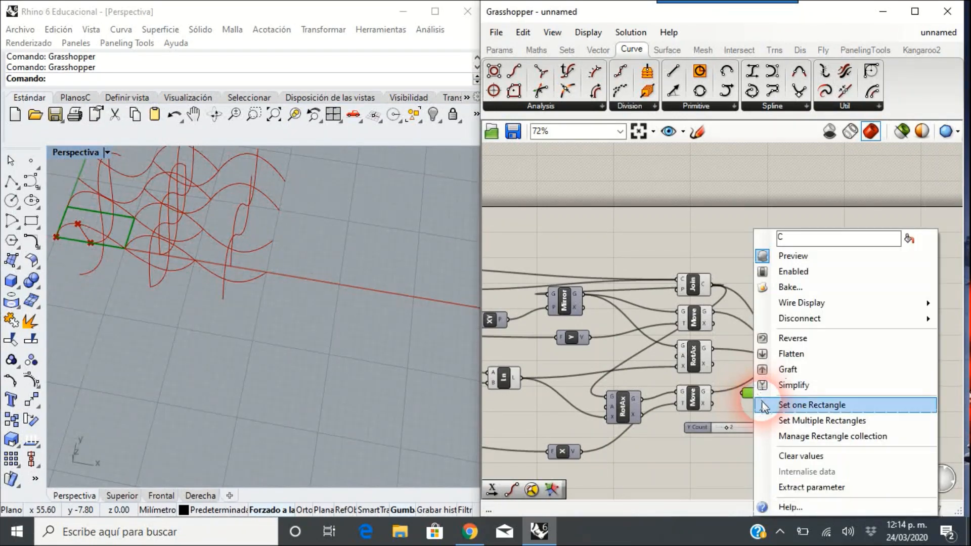
left_click(761, 402)
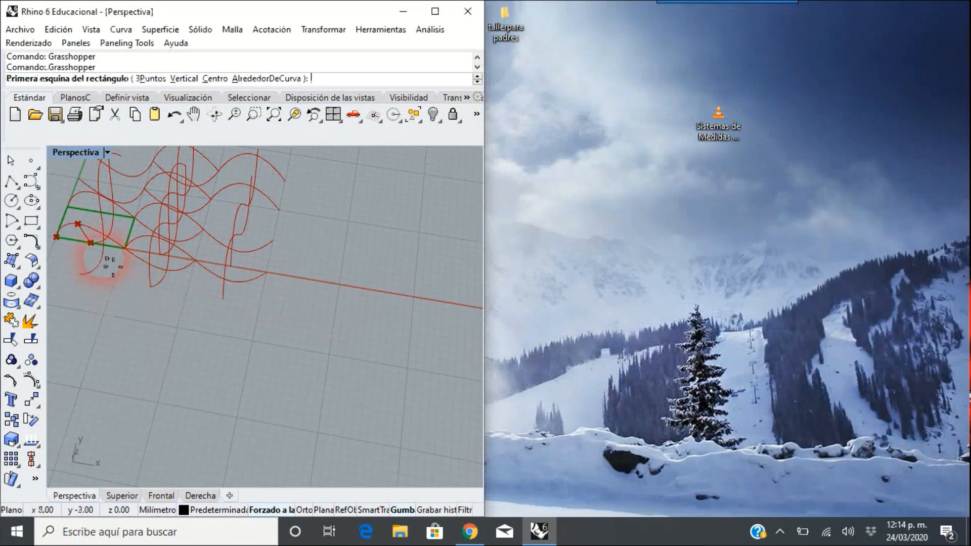
left_click(56, 236)
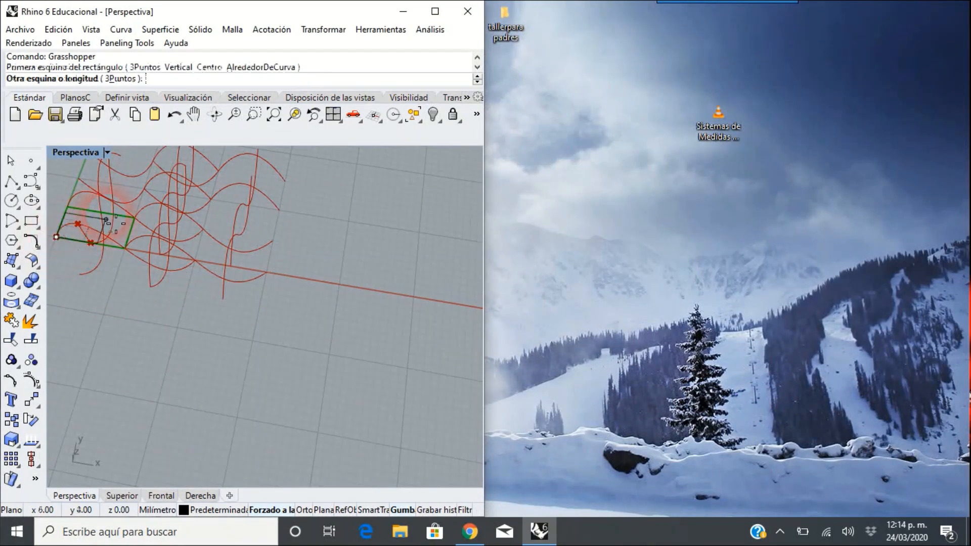
left_click(145, 189)
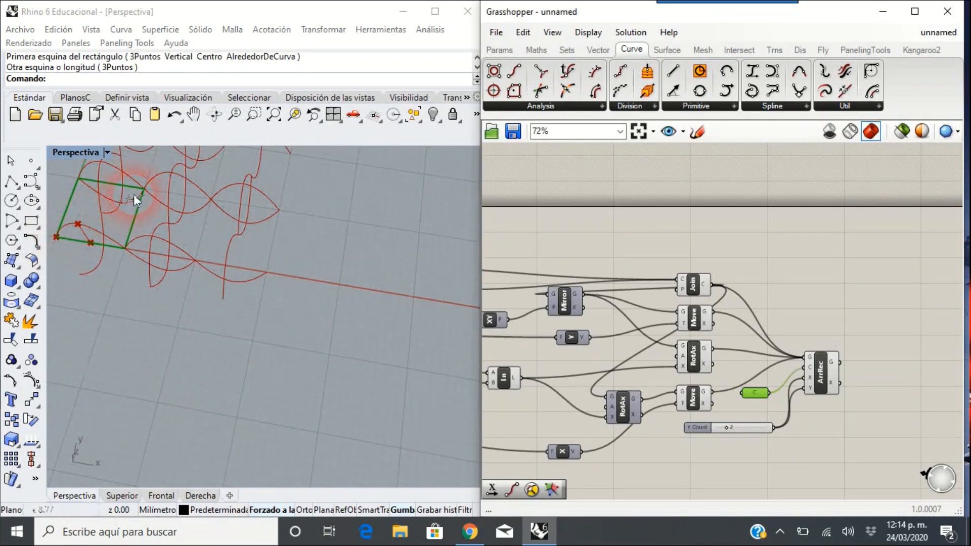
mouse_move(139, 259)
right_mouse_down()
mouse_move(184, 249)
mouse_move(163, 178)
mouse_move(165, 258)
mouse_move(135, 259)
mouse_move(147, 255)
right_mouse_up()
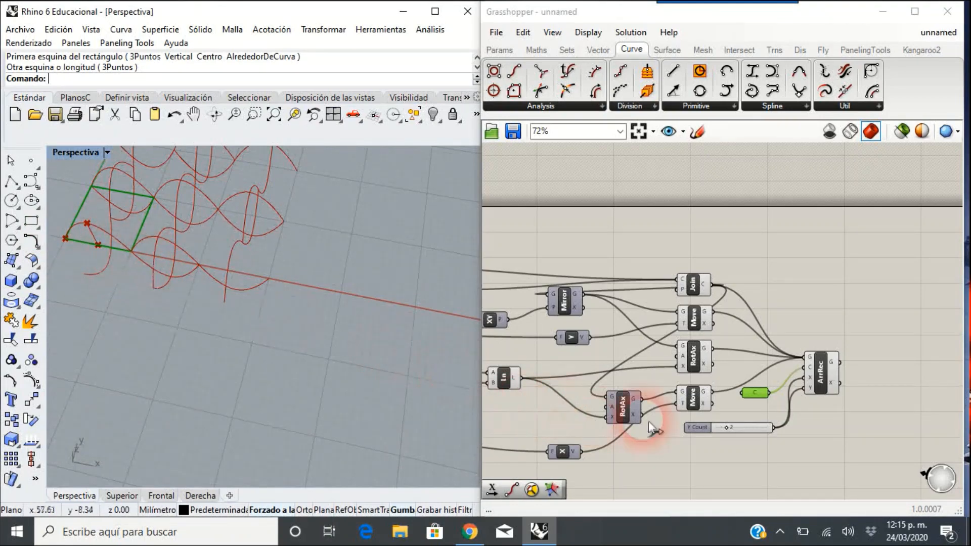
Step: Redefine the Cell parameter as one square rectangle of about 20 by 20 drawn from the origin in the perspective view
right_click(755, 394)
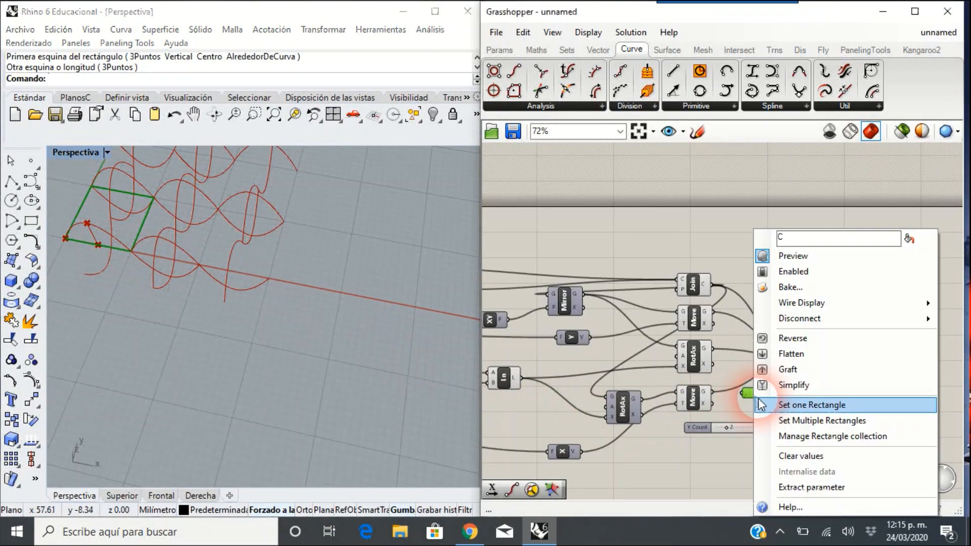
left_click(793, 404)
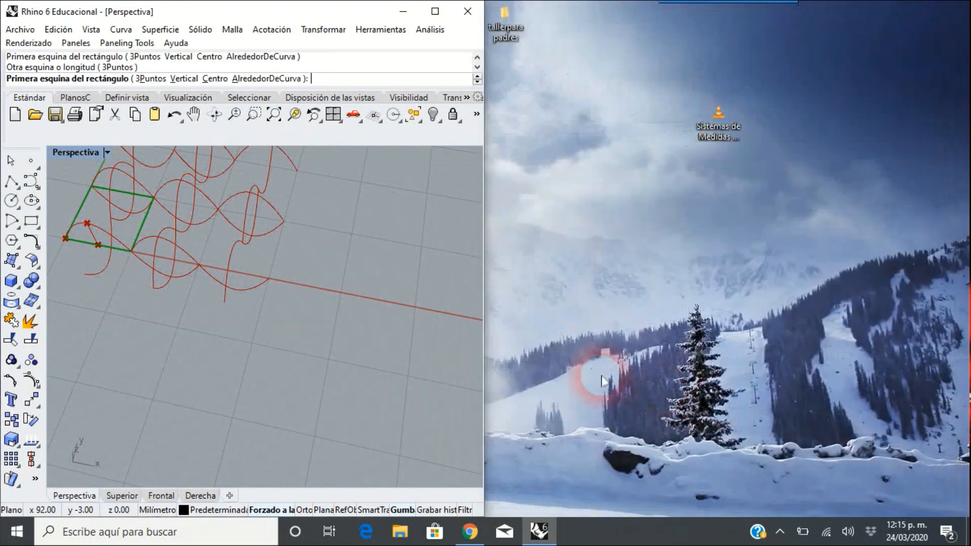
left_click(66, 240)
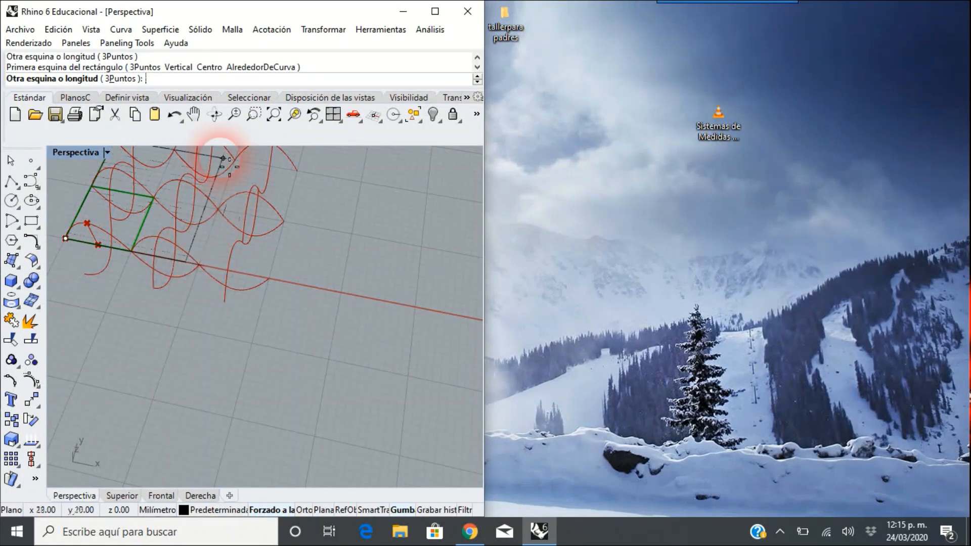
left_click(235, 161)
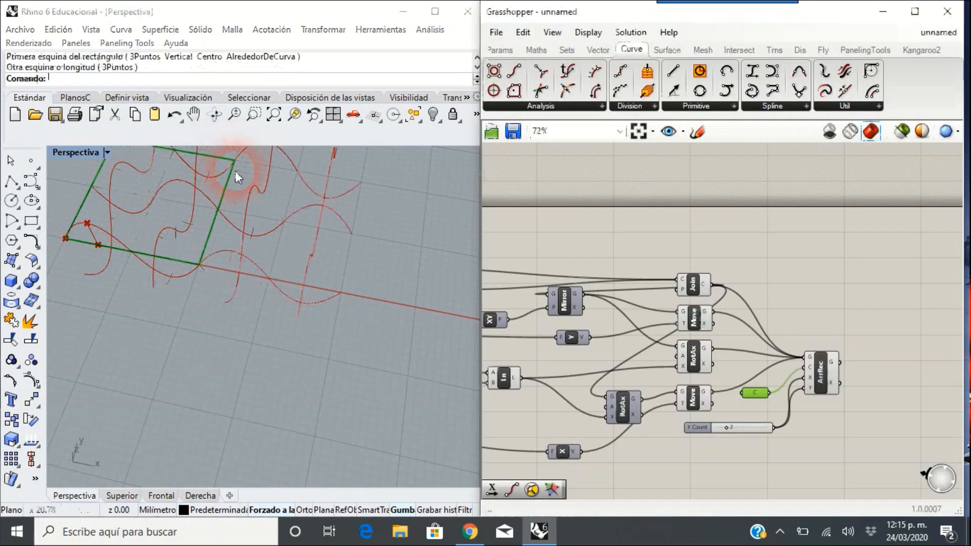
right_click_drag(236, 178, 232, 200)
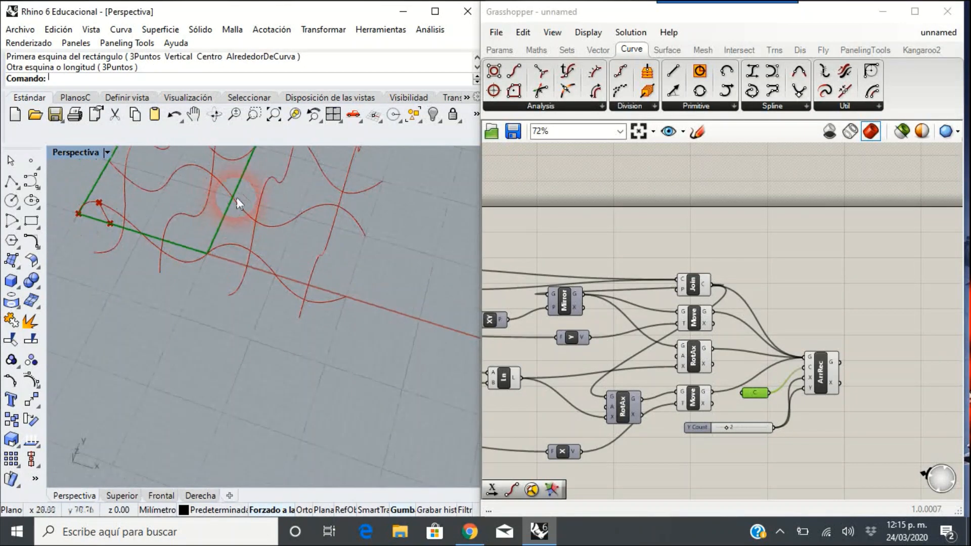
scroll(147, 221, "down", 2)
scroll(152, 225, "down", 2)
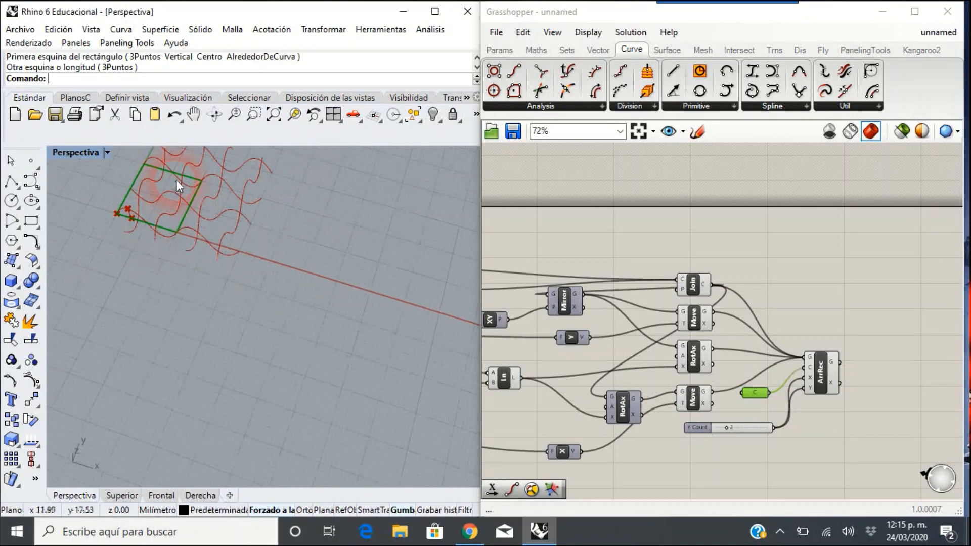
right_click_drag(176, 180, 136, 291)
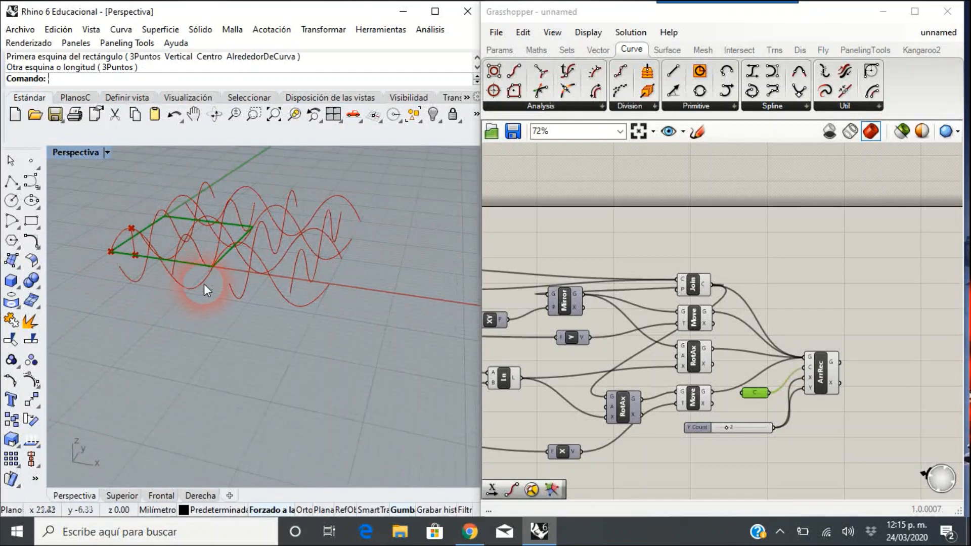
Step: Turn off the preview of the two Move components and the Rotate Axis component that feed the Rectangular Array
left_click(695, 286)
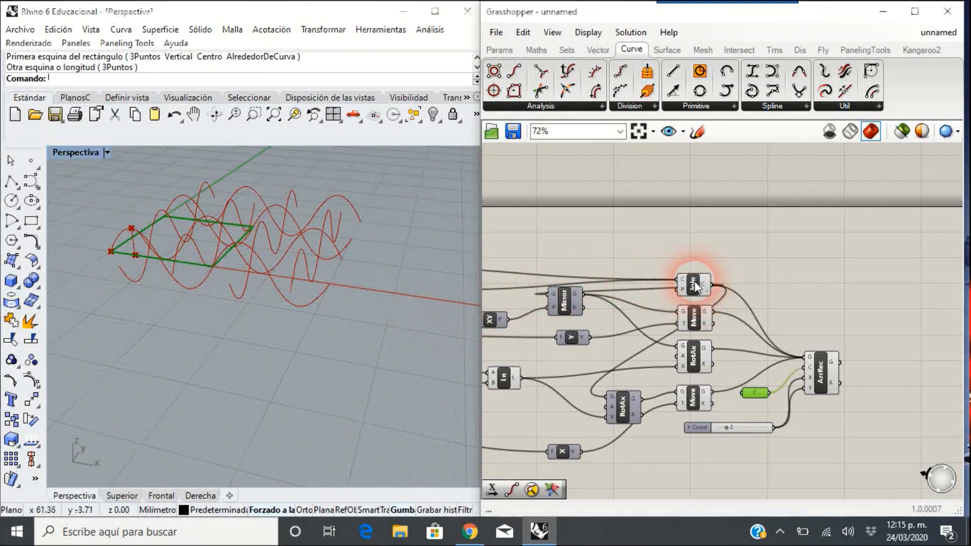
right_click(695, 286)
left_click(683, 276)
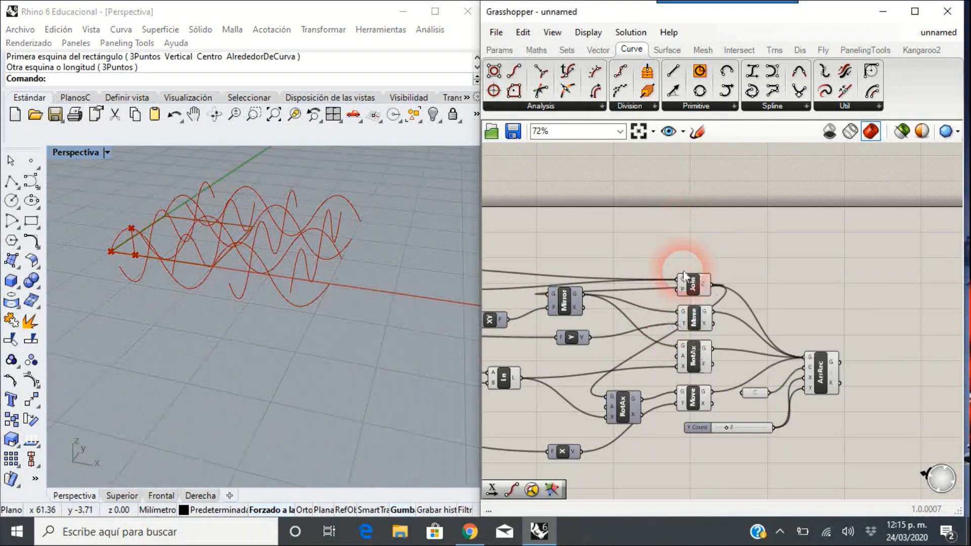
right_click(691, 310)
left_click(710, 342)
right_click(699, 344)
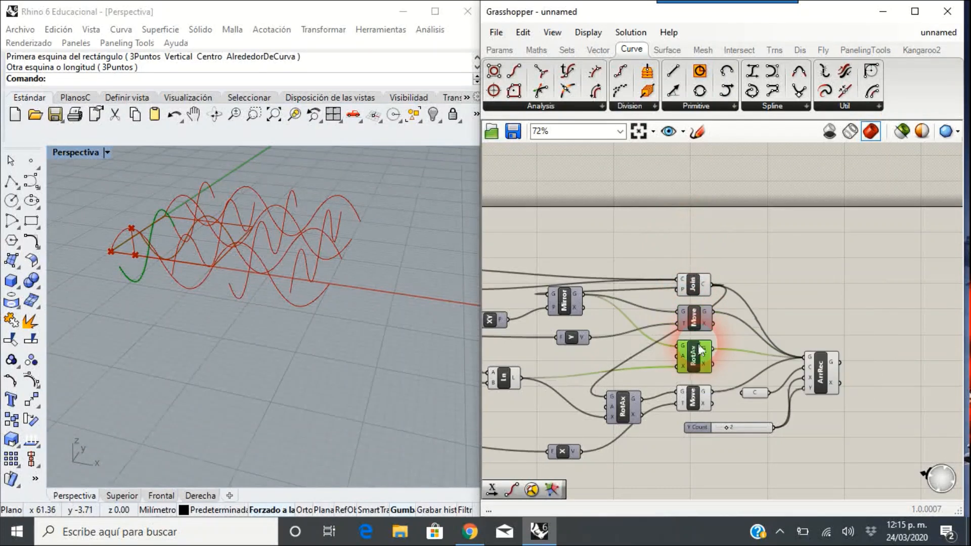
right_click(699, 349)
left_click(715, 373)
left_click(691, 404)
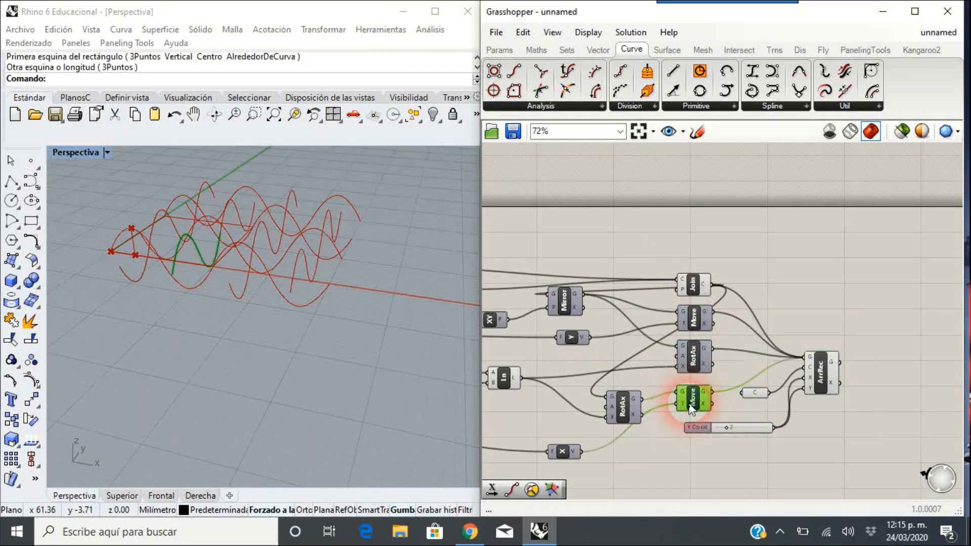
right_click(691, 405)
left_click(724, 425)
right_click(820, 373)
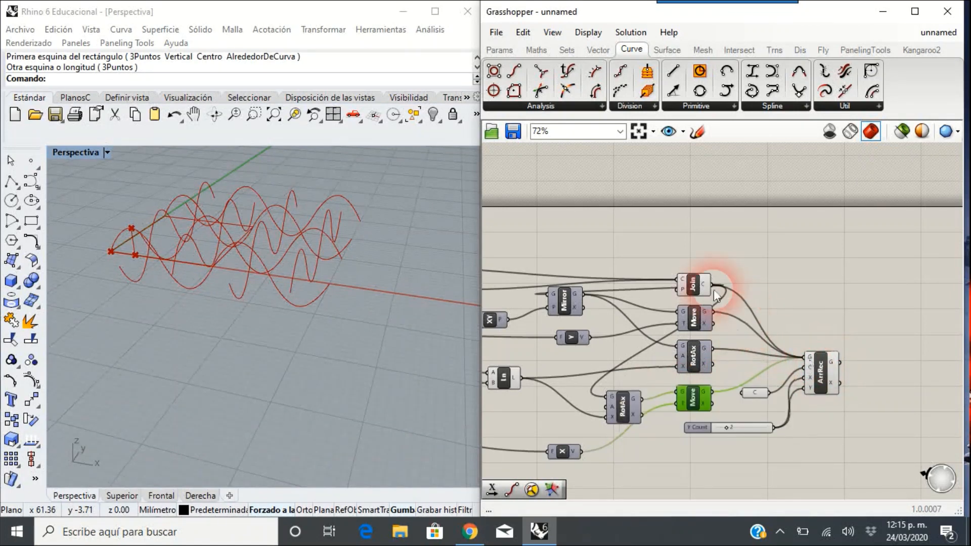
Step: Replace the wires into the Rectangular Array's Geometry input with the Join output alone and examine that arrayed curve
left_click_drag(718, 292, 805, 357)
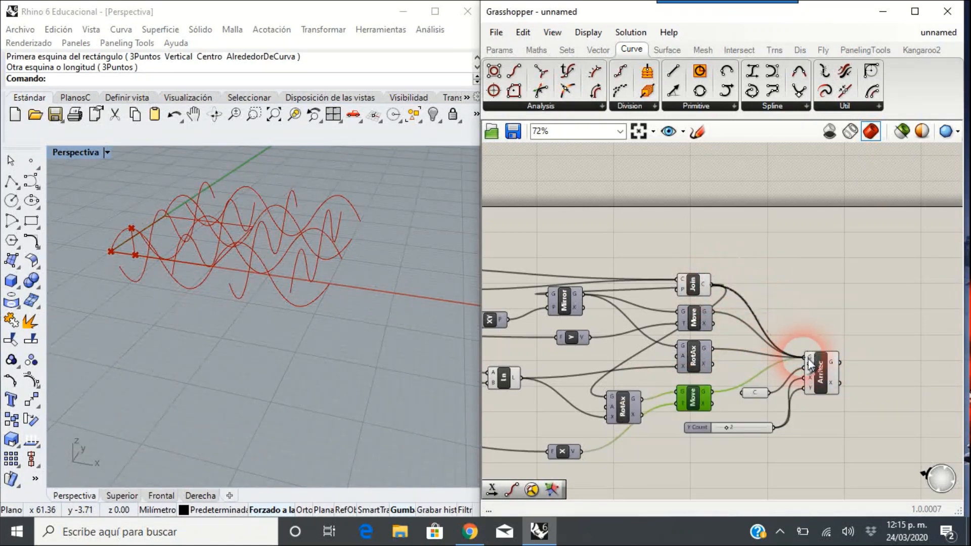
mouse_move(297, 293)
right_mouse_down()
mouse_move(364, 304)
mouse_move(271, 277)
mouse_move(293, 298)
right_mouse_up()
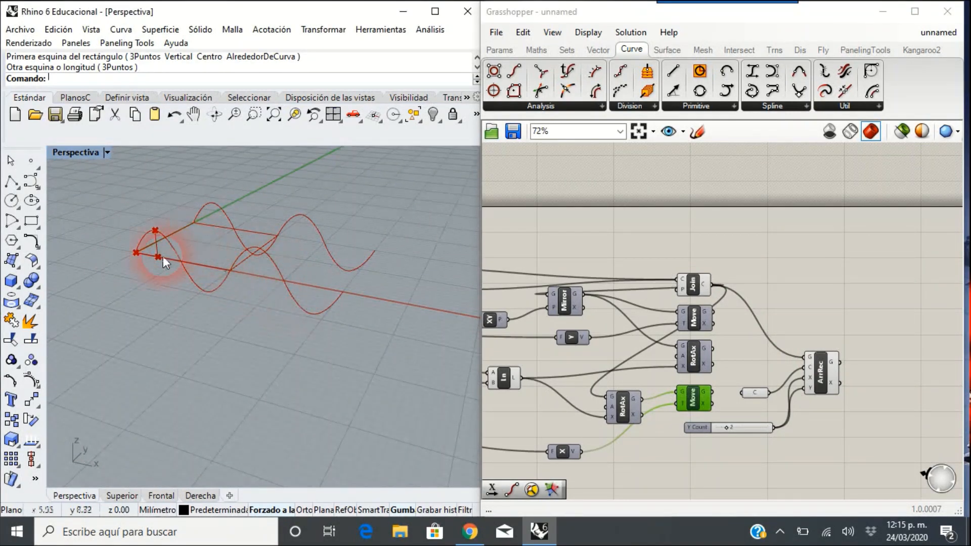
right_click_drag(282, 259, 255, 277)
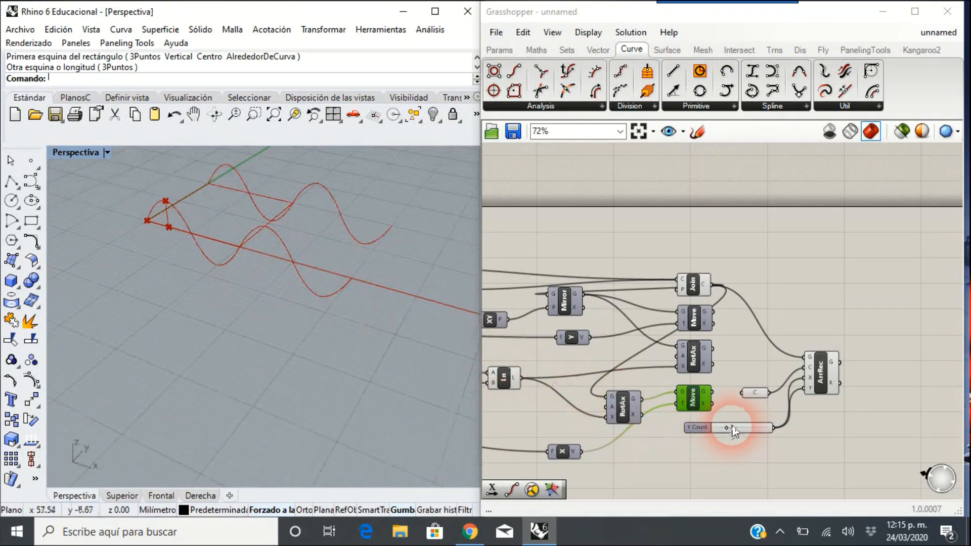
Step: Set the shared X and Y count slider to 6
left_click_drag(733, 433, 753, 436)
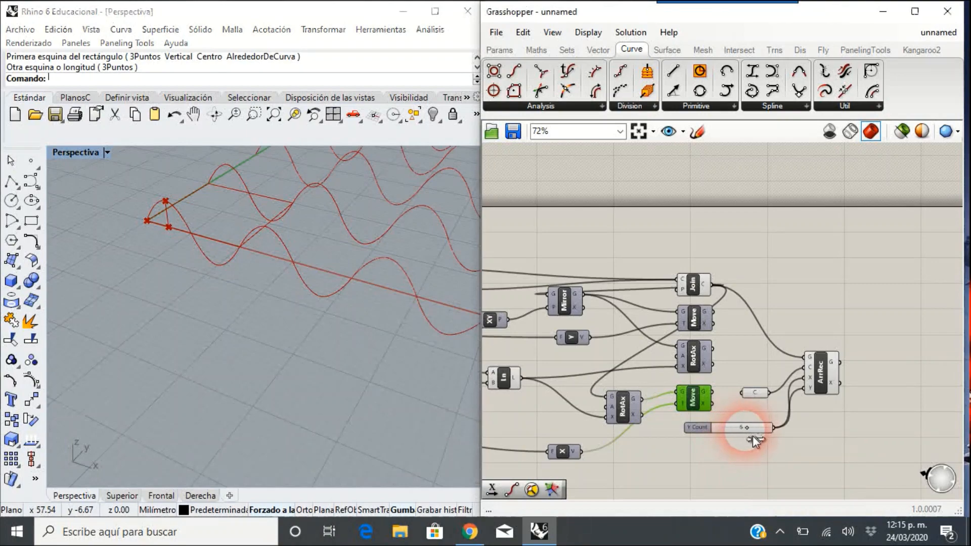
scroll(343, 299, "down", 5)
right_click_drag(355, 302, 366, 284)
Step: Add the geometry outputs of the upper Move, the Rotate Axis and the lower Move to the Rectangular Array's Geometry input
left_click(790, 358)
left_click(714, 312)
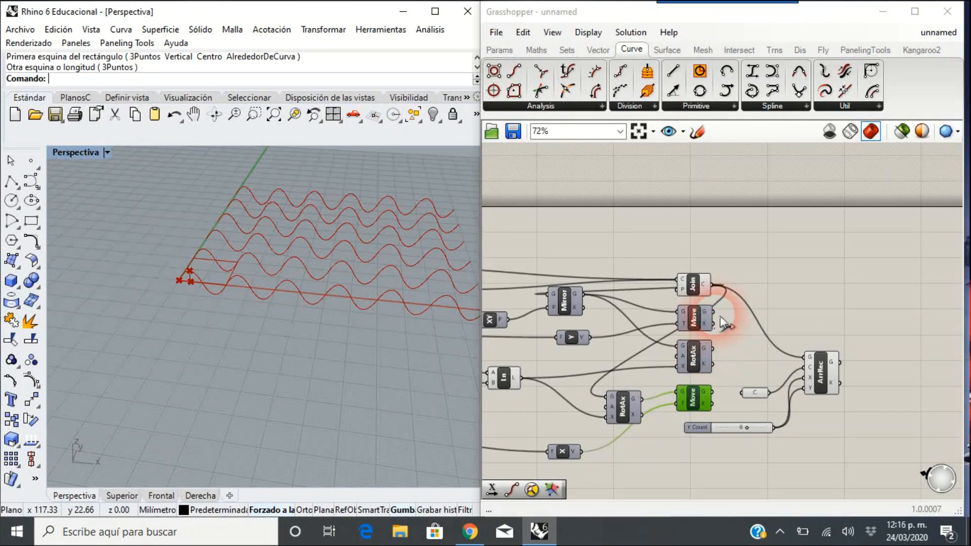
left_click_drag(714, 313, 804, 357)
left_click(737, 372)
left_click_drag(713, 347, 809, 355)
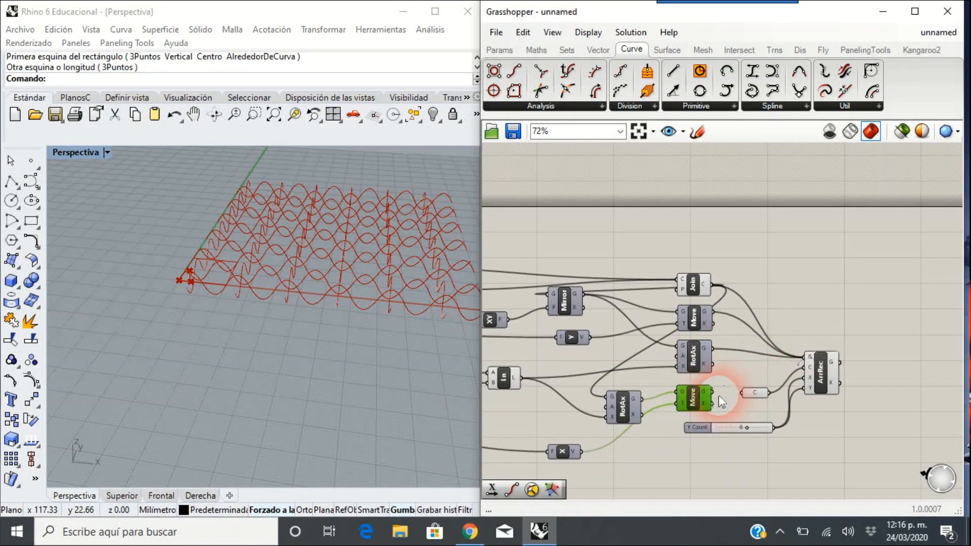
left_click_drag(718, 396, 808, 357, "shift")
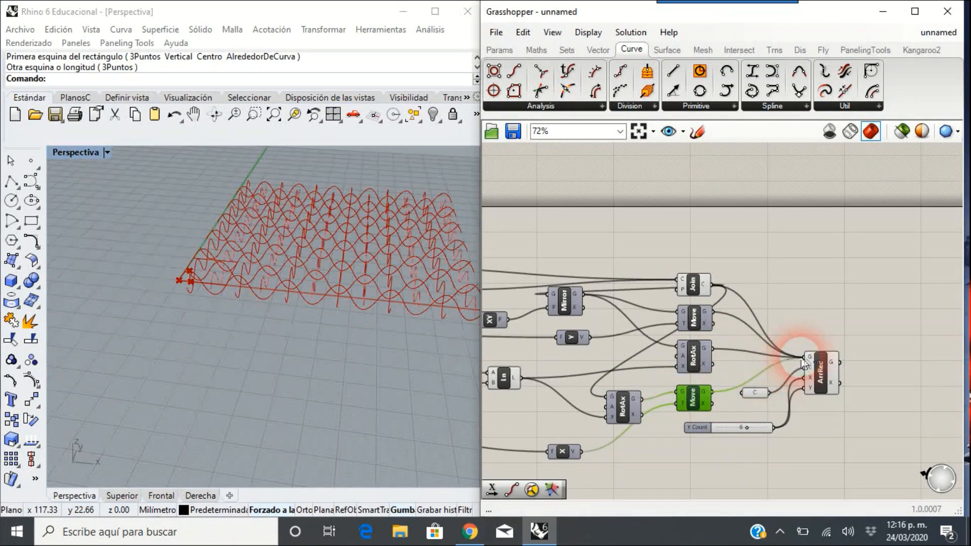
left_click(344, 319)
right_click_drag(368, 297, 444, 257)
Step: Add a Pipe component after the Rectangular Array and wire the array's Geometry output into its Curve input
right_click_drag(878, 412, 807, 365)
double_click(812, 356)
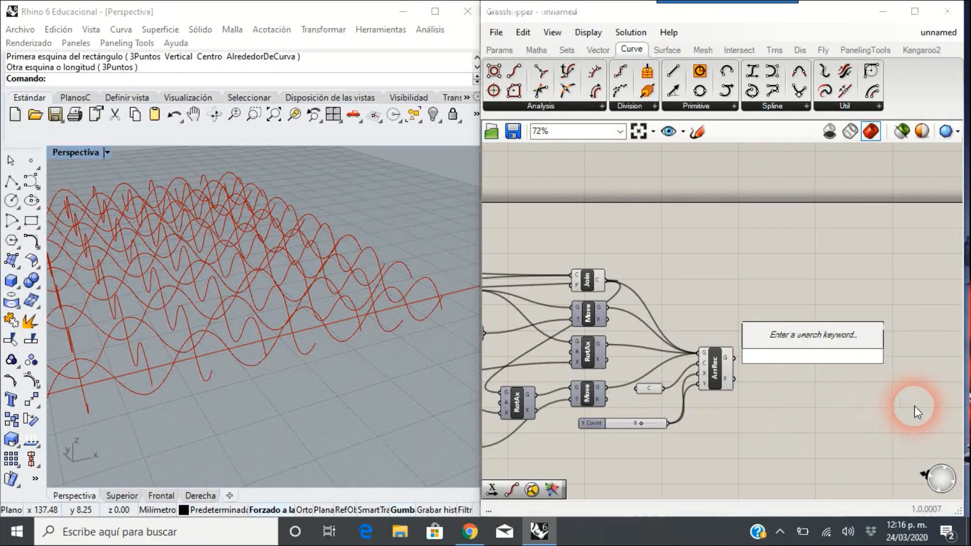
type("pipe")
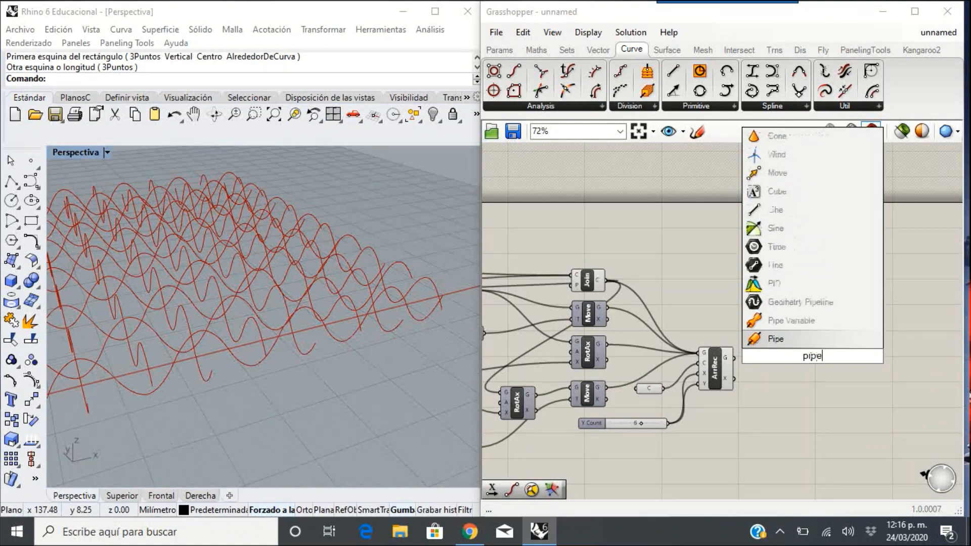
left_click(839, 339)
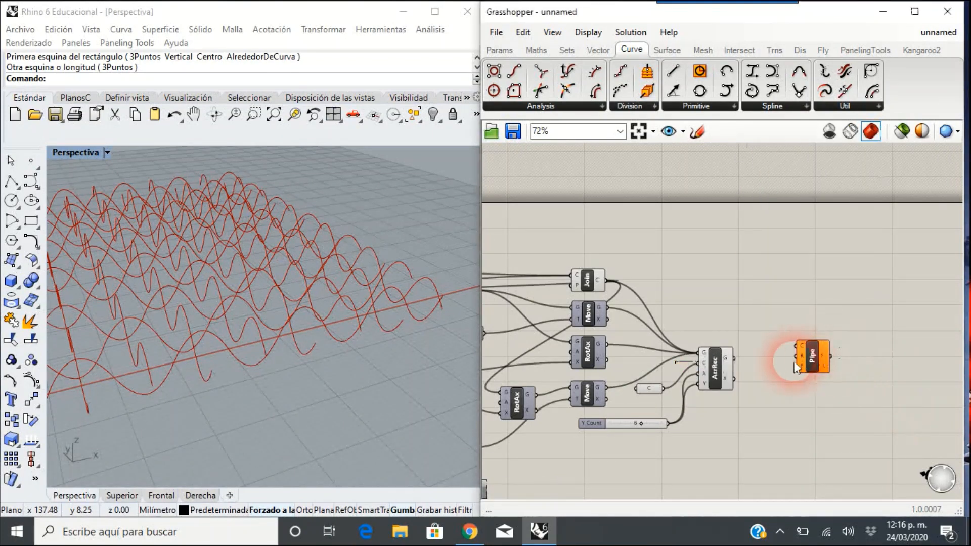
left_click_drag(819, 367, 821, 379)
left_click(779, 374)
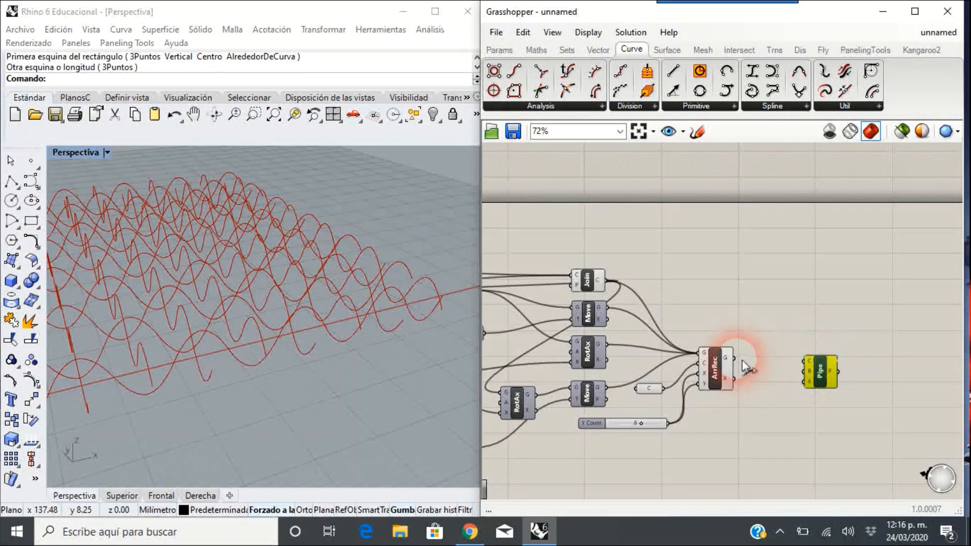
left_click_drag(741, 360, 805, 361)
left_click(779, 414)
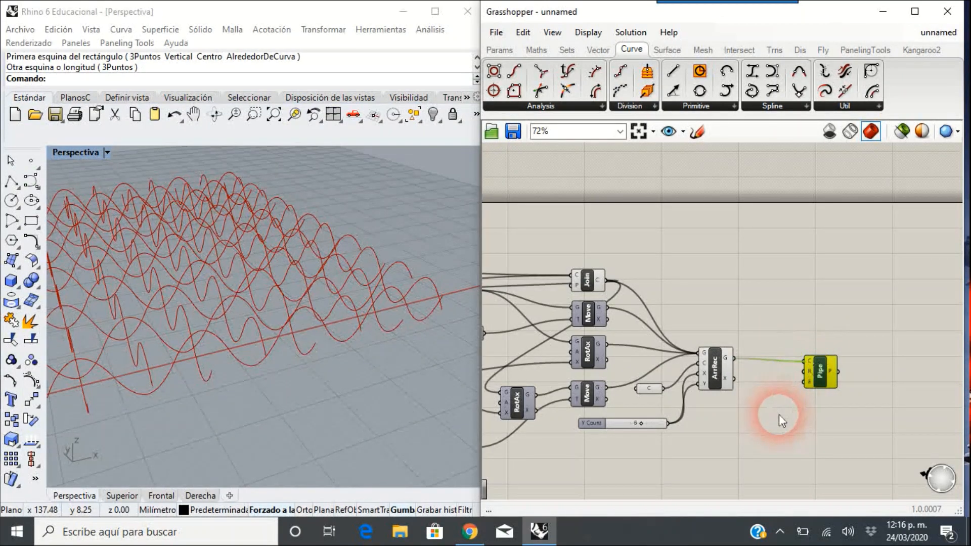
left_click(809, 363)
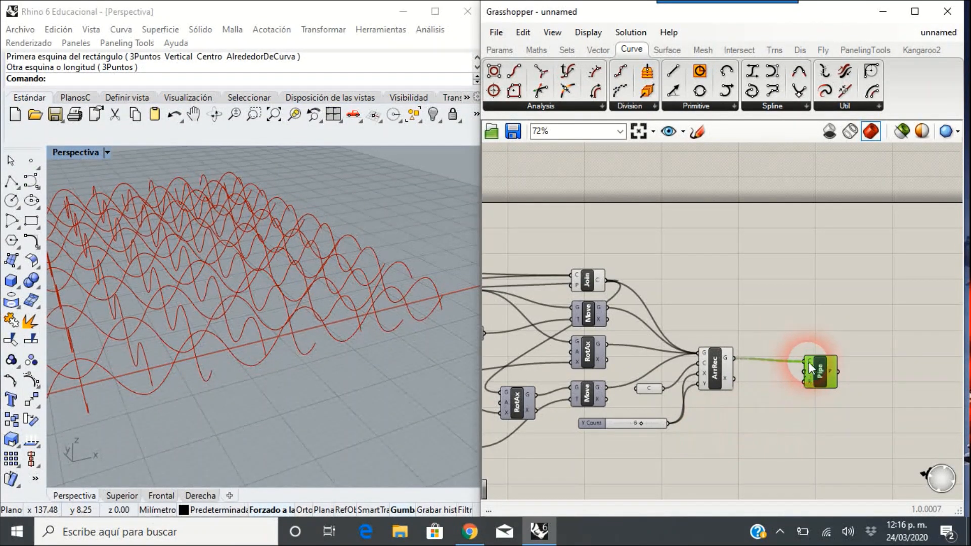
Step: Inspect the piped wave lattice from several angles in the perspective view and check the Pipe's Radius input
right_click_drag(350, 369, 278, 377)
scroll(283, 376, "down", 8)
right_click_drag(332, 317, 303, 300)
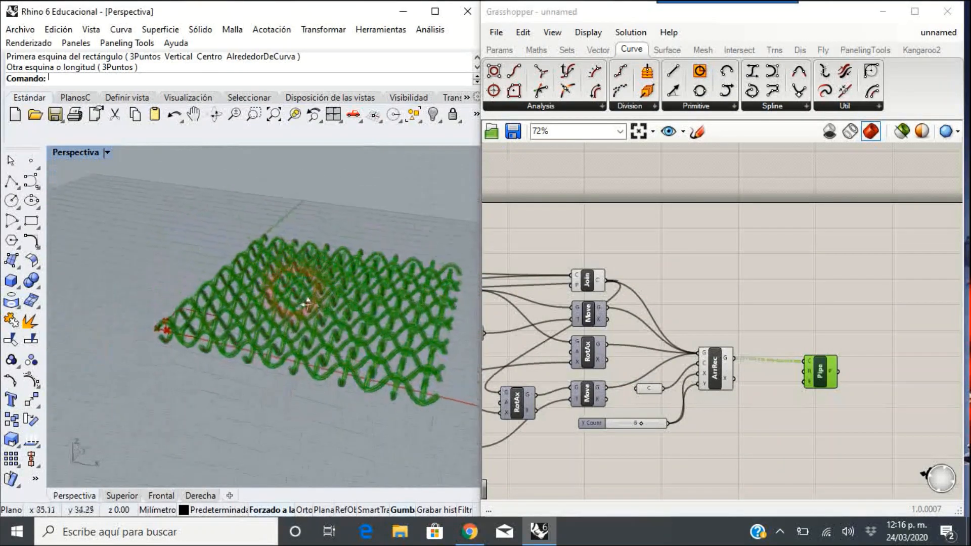
scroll(251, 332, "up", 6)
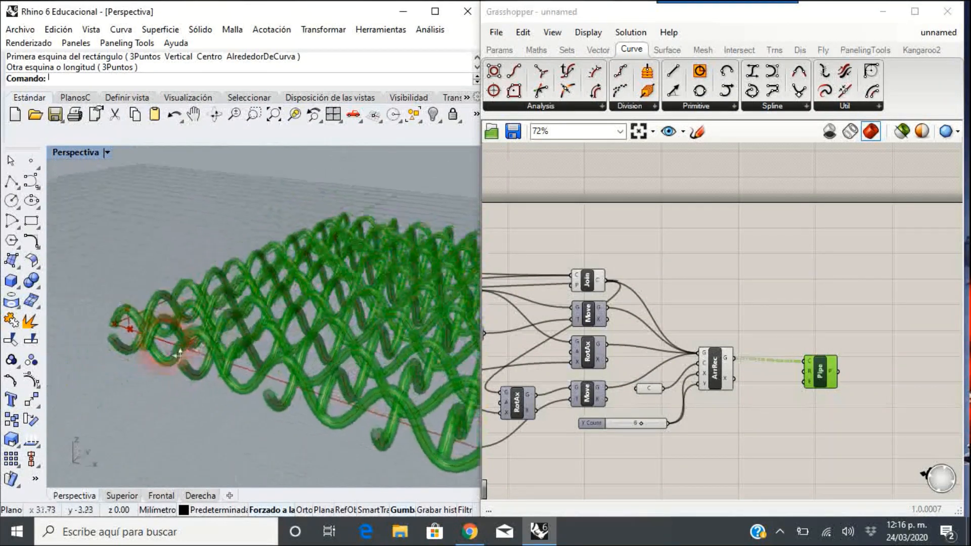
right_click_drag(167, 358, 173, 358)
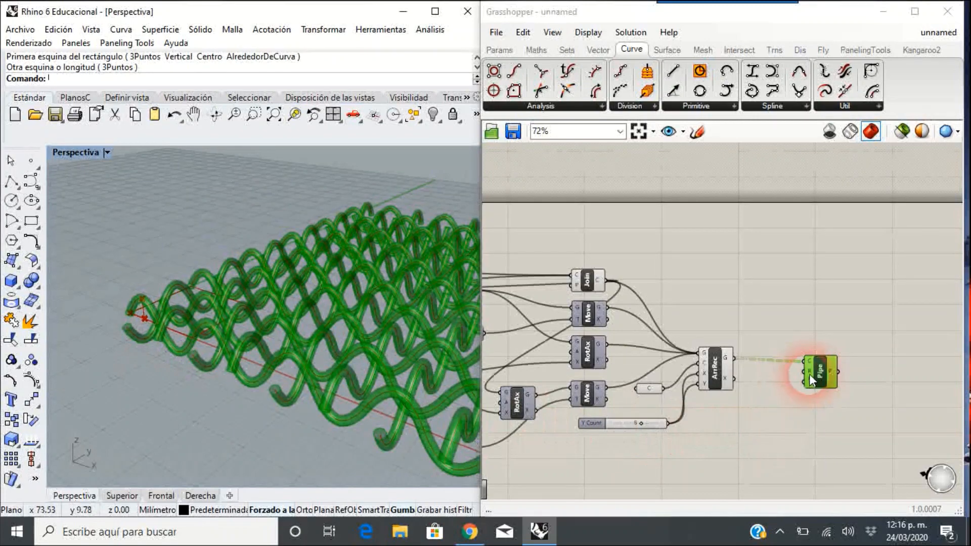
mouse_move(811, 372)
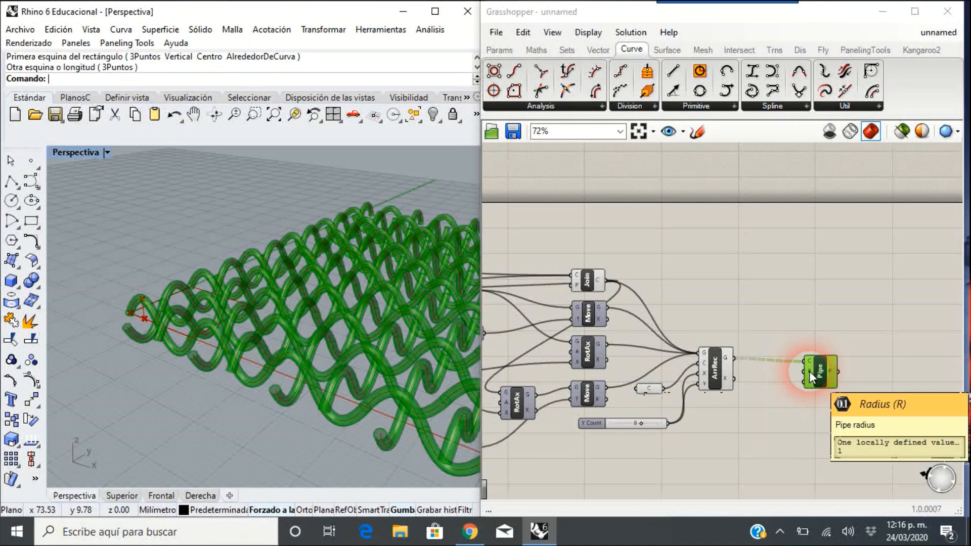
right_click_drag(80, 377, 138, 289)
right_click(137, 320)
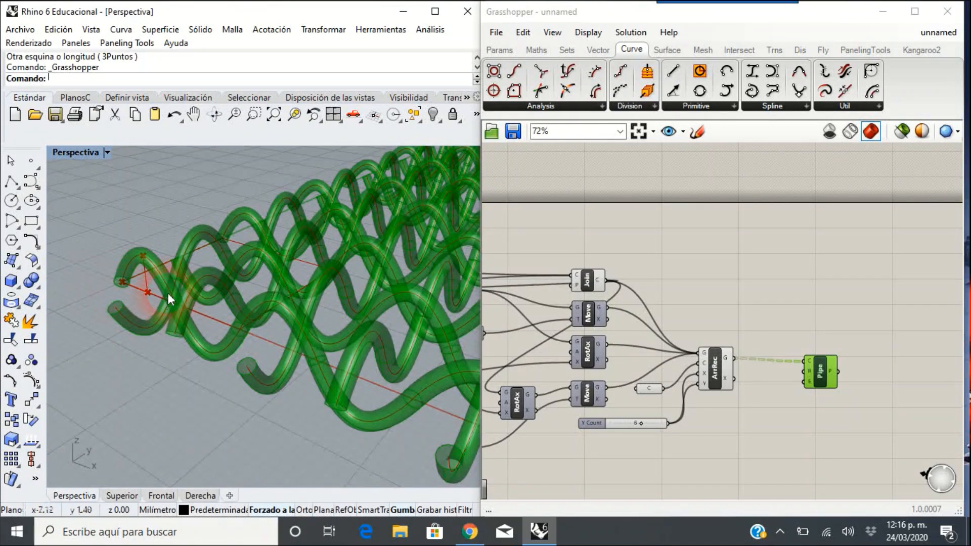
Step: Add a number slider with the value 5 and wire it into the Pipe's Radius input
mouse_move(809, 372)
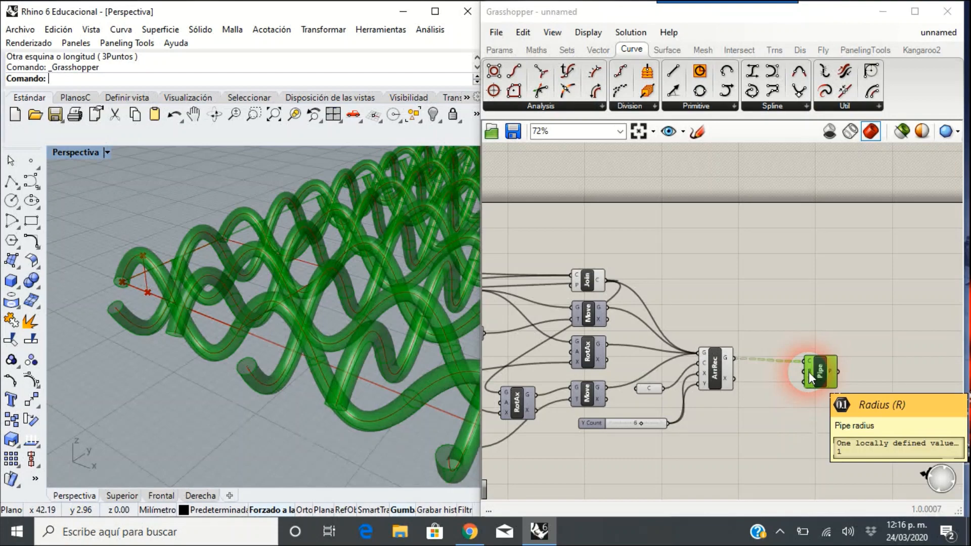
double_click(743, 404)
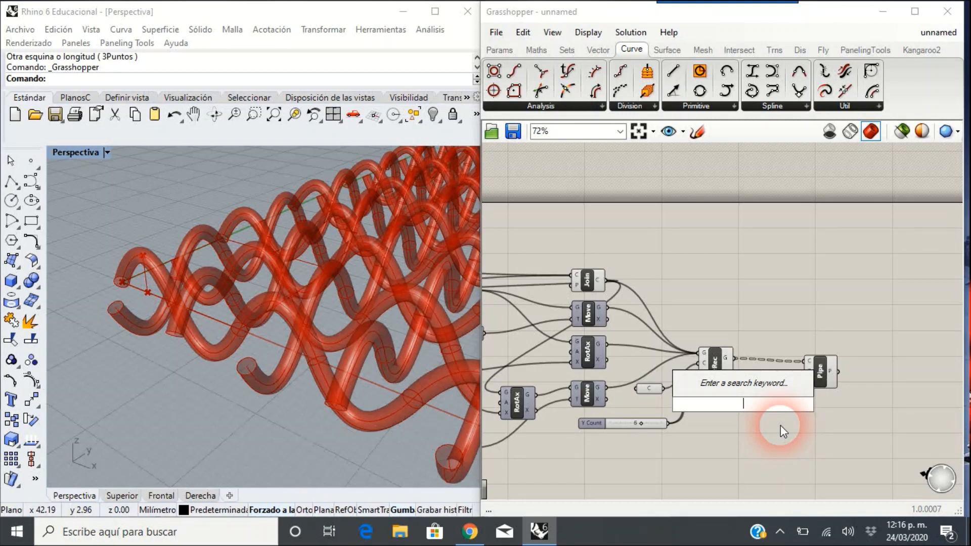
type("5")
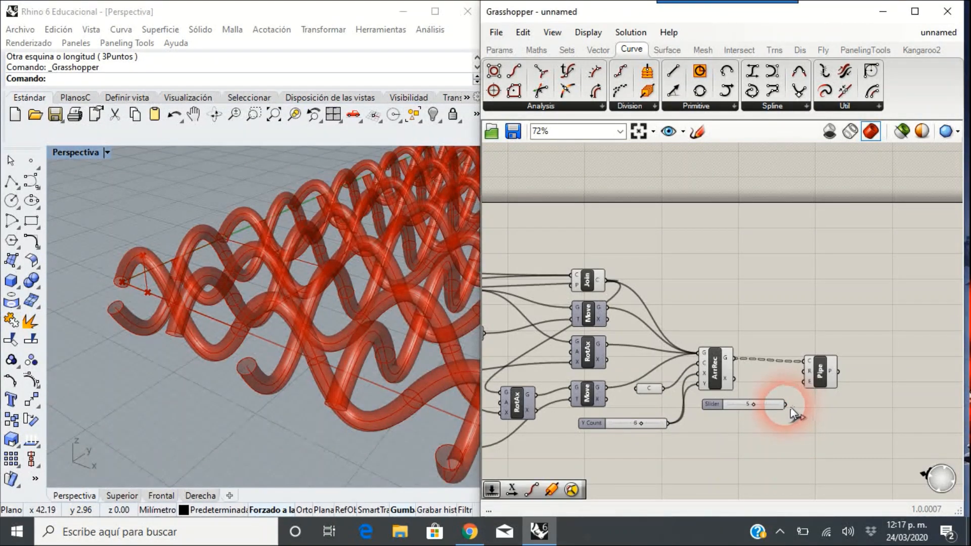
left_click_drag(786, 405, 804, 371)
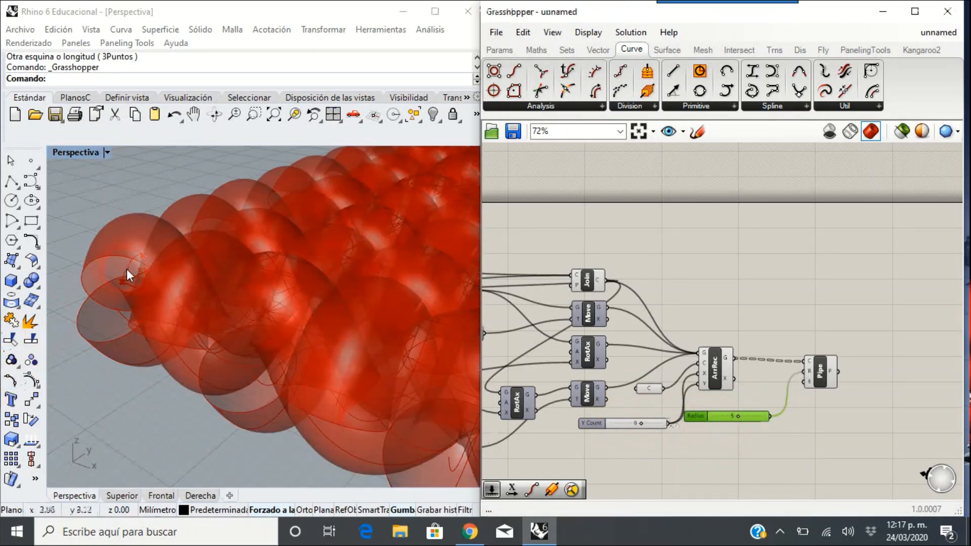
Step: Try pipe radii of 4, 0 and 1, and leave the Radius slider at 2
left_click_drag(733, 417, 729, 423)
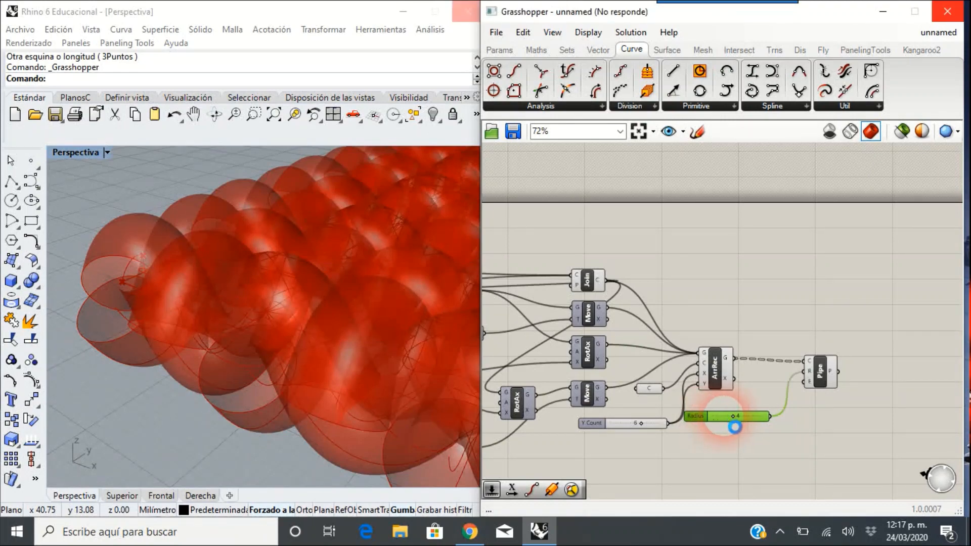
left_click_drag(723, 417, 706, 417)
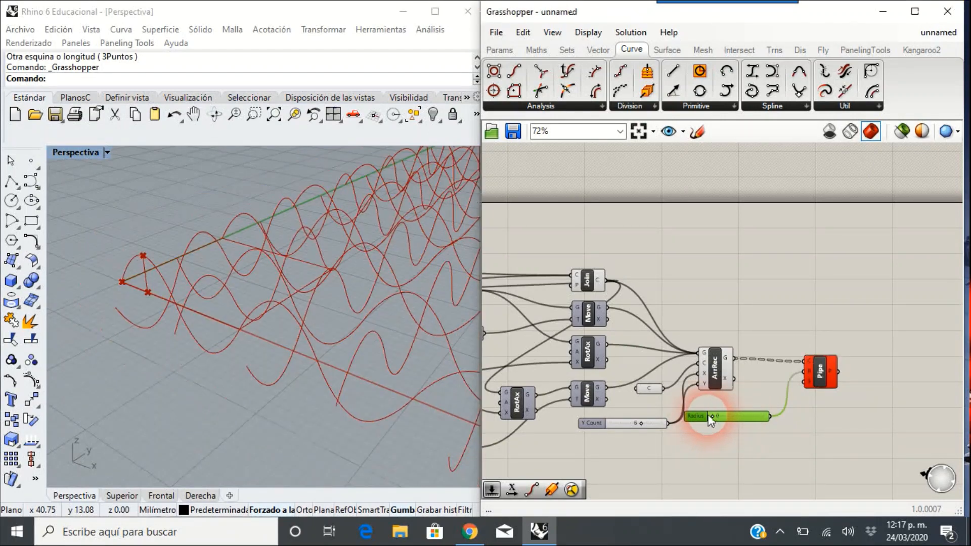
left_click_drag(722, 421, 730, 422)
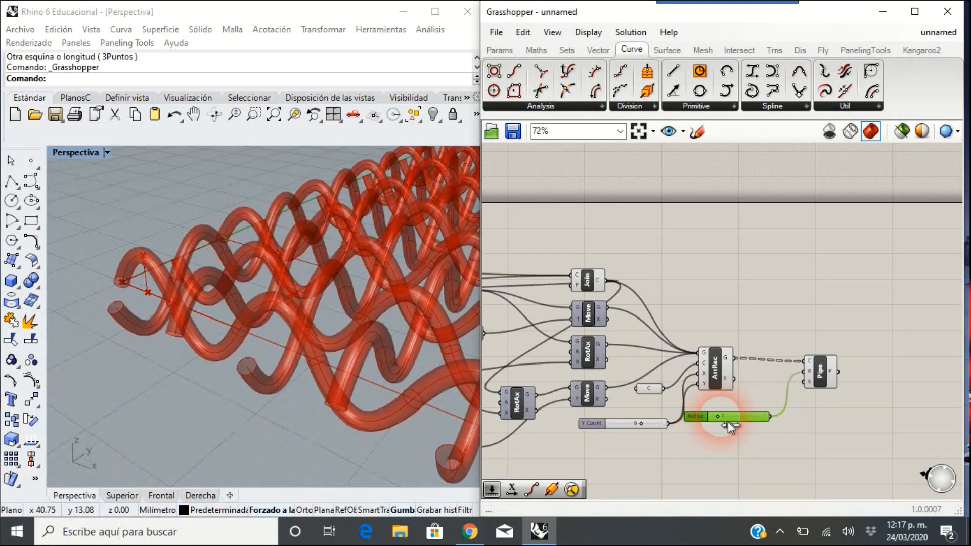
left_click(702, 447)
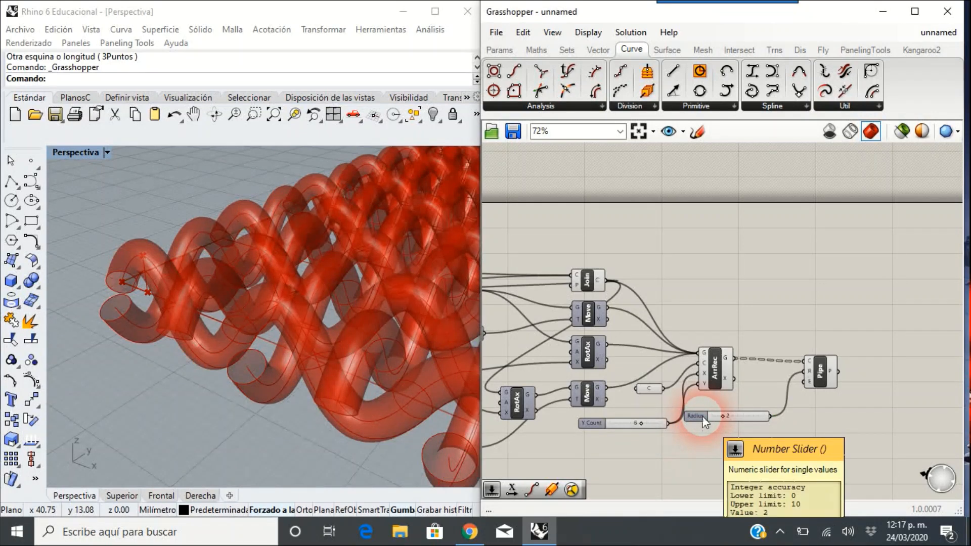
Step: Configure the Radius slider for real numbers with a minimum of 2 and a maximum of 4
double_click(702, 416)
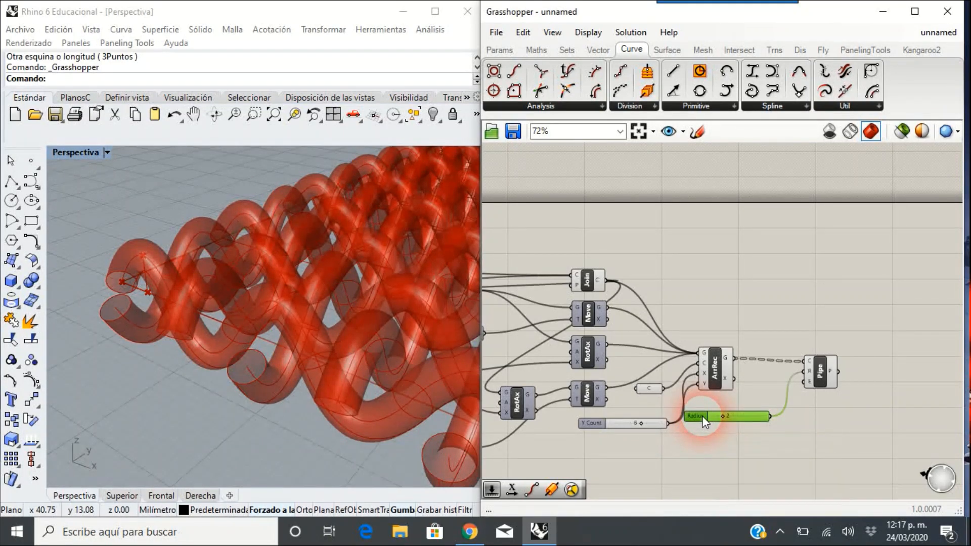
left_click(700, 322)
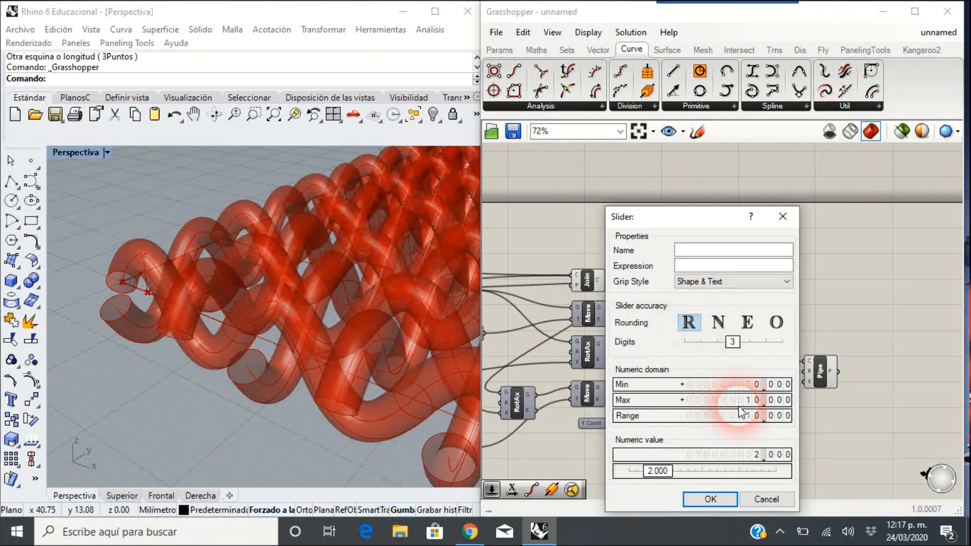
double_click(738, 385)
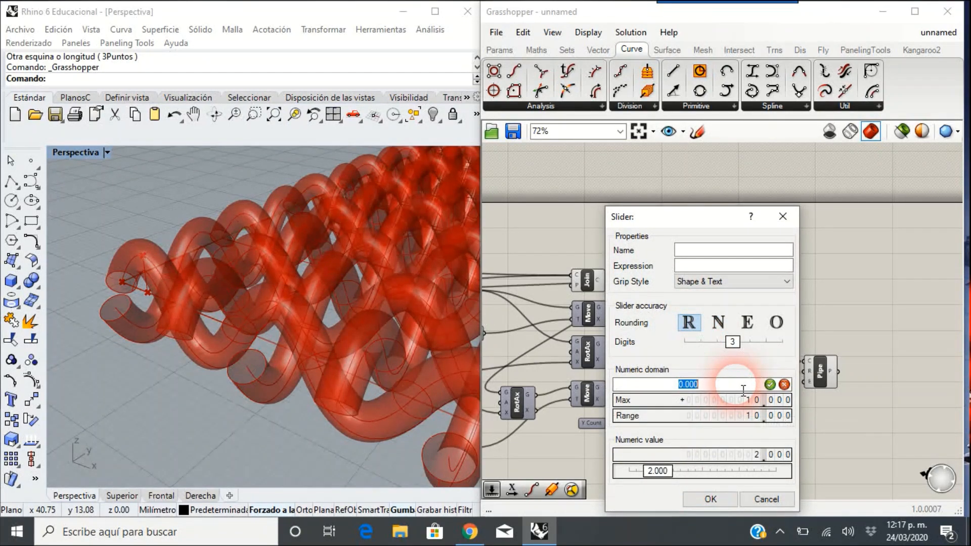
type("2")
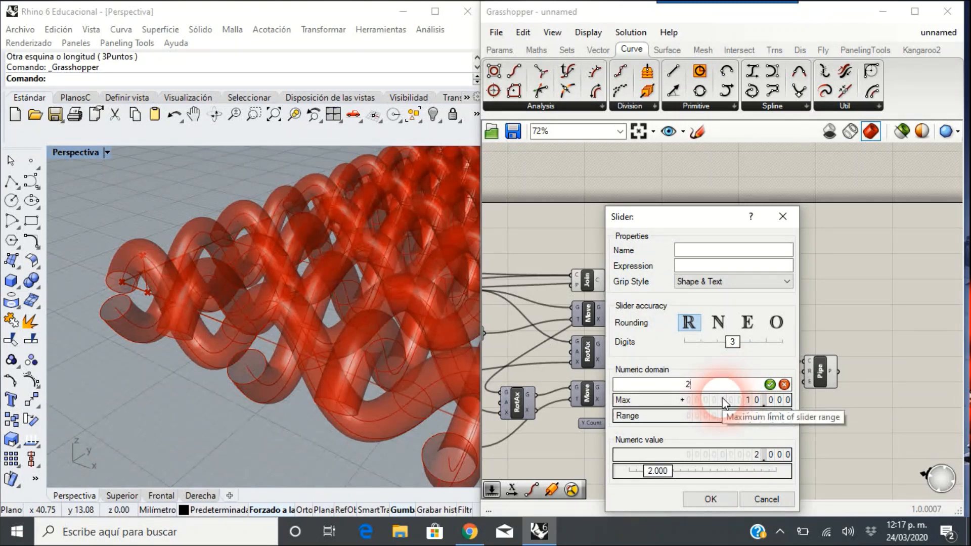
double_click(727, 402)
type("4")
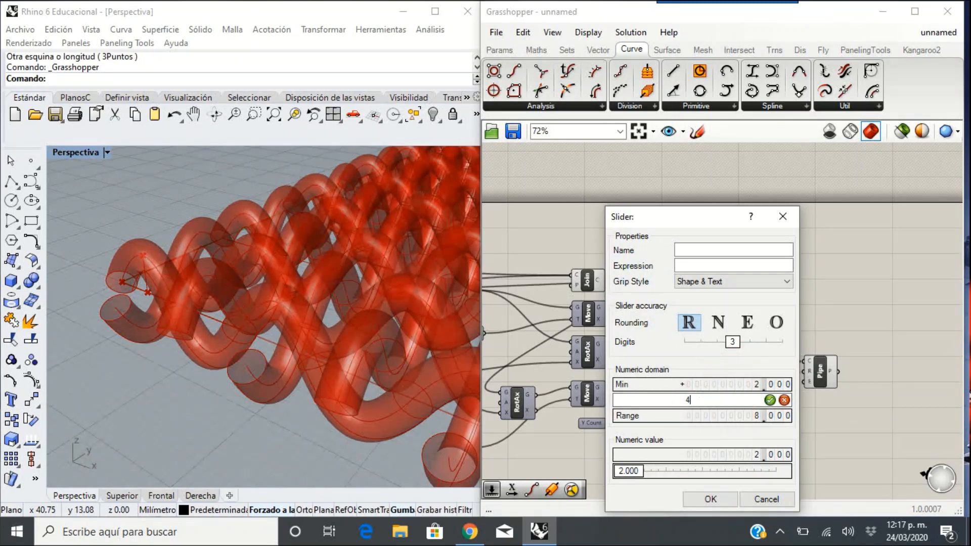
left_click(770, 400)
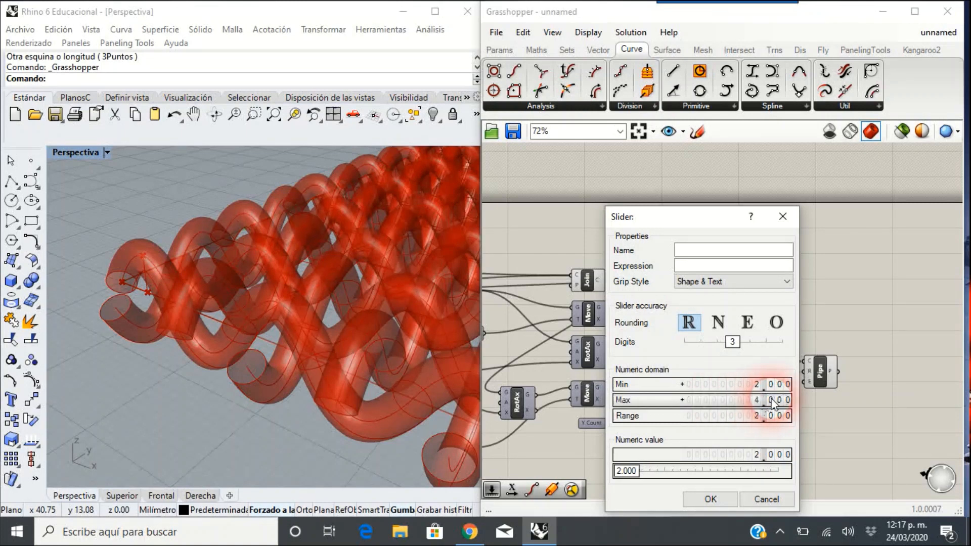
left_click(711, 503)
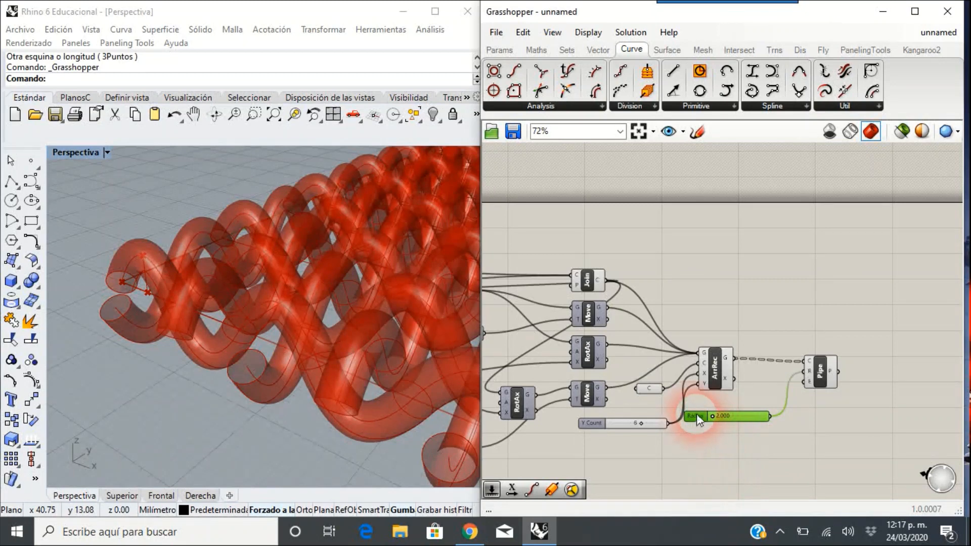
Step: Move the Radius slider closer to the Pipe, set it to 3.246, and inspect the whole piped weave
left_click_drag(697, 415, 726, 405)
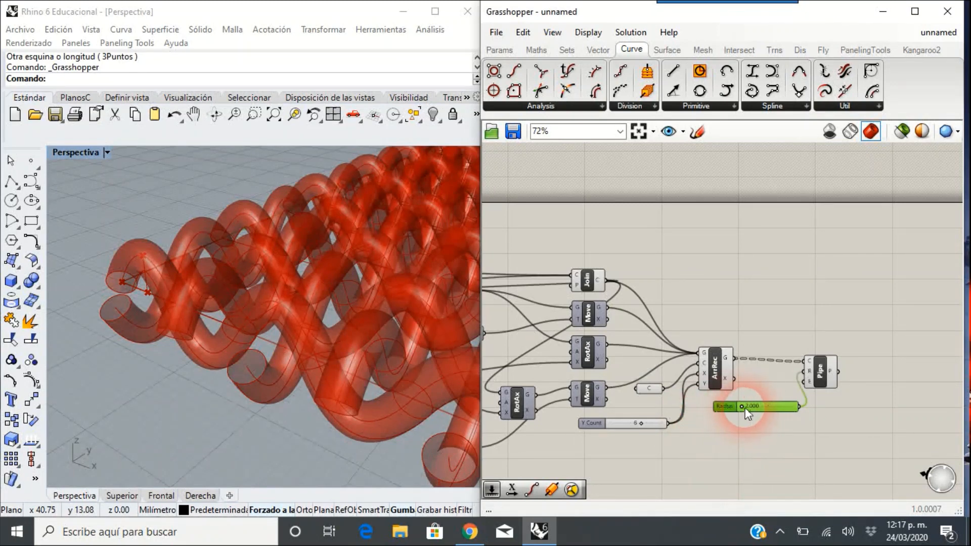
mouse_move(753, 414)
left_mouse_down()
mouse_move(782, 421)
mouse_move(754, 433)
left_mouse_up()
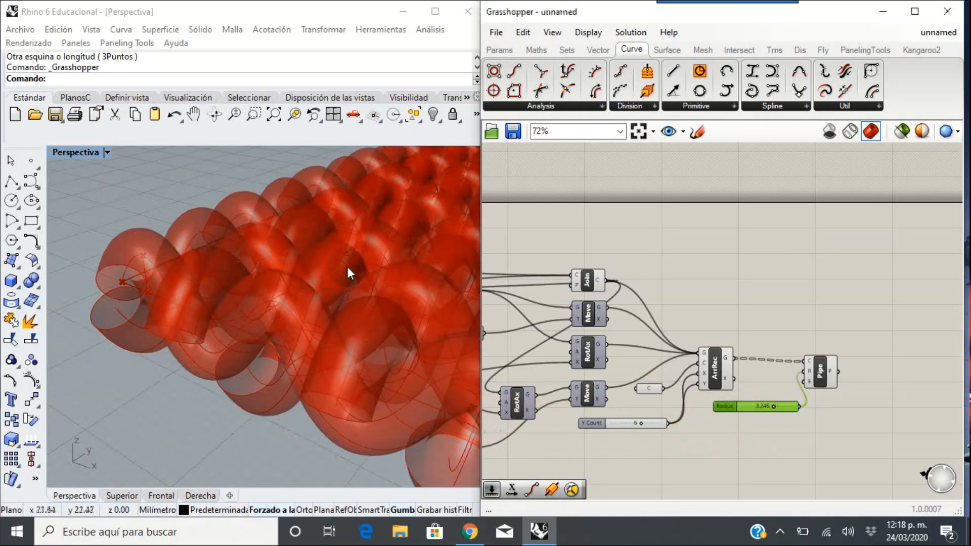
left_click(70, 259)
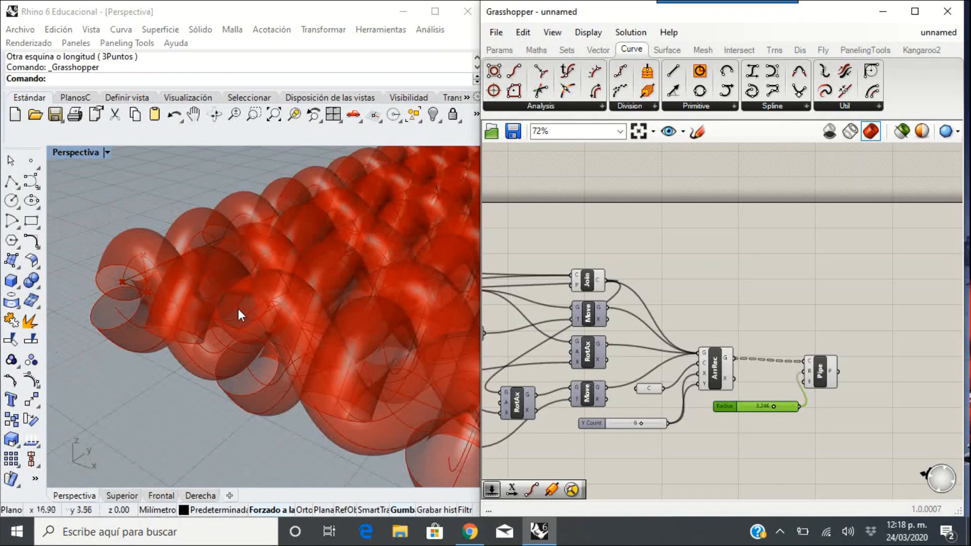
scroll(247, 322, "down", 8)
right_click_drag(253, 326, 243, 351)
scroll(321, 291, "up", 8)
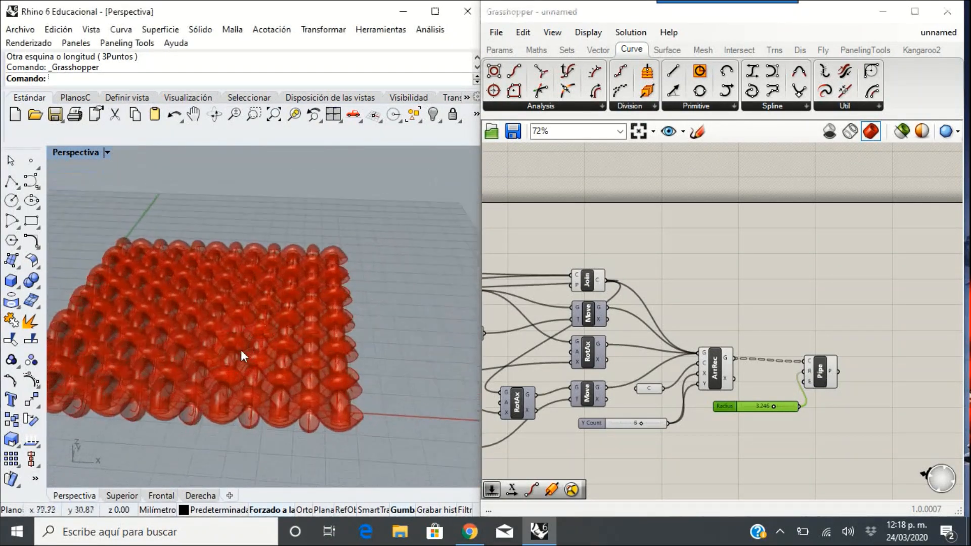
scroll(243, 353, "up", 4)
right_click_drag(274, 396, 292, 441)
Step: Set the pipe radius to 2.526 and view the weave from another angle
left_click(779, 422)
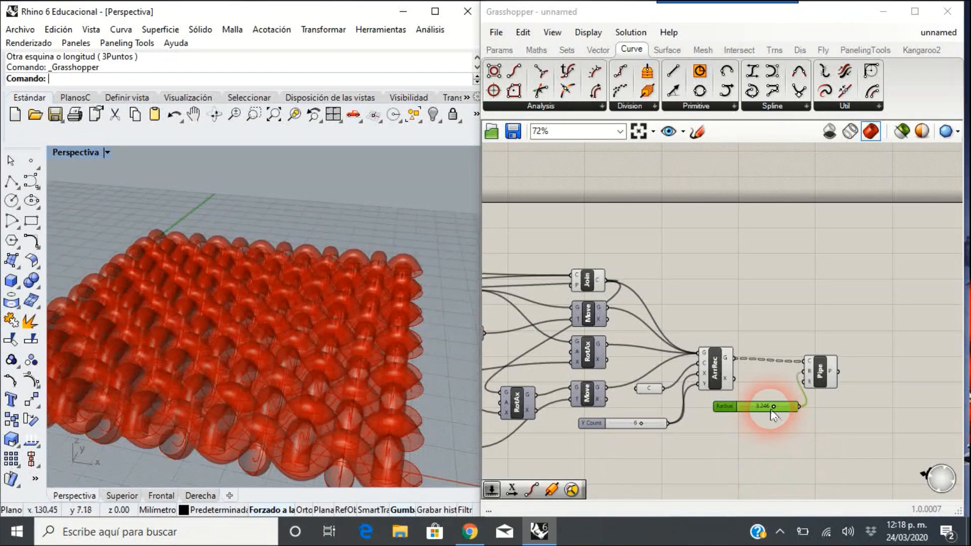
left_click(773, 414)
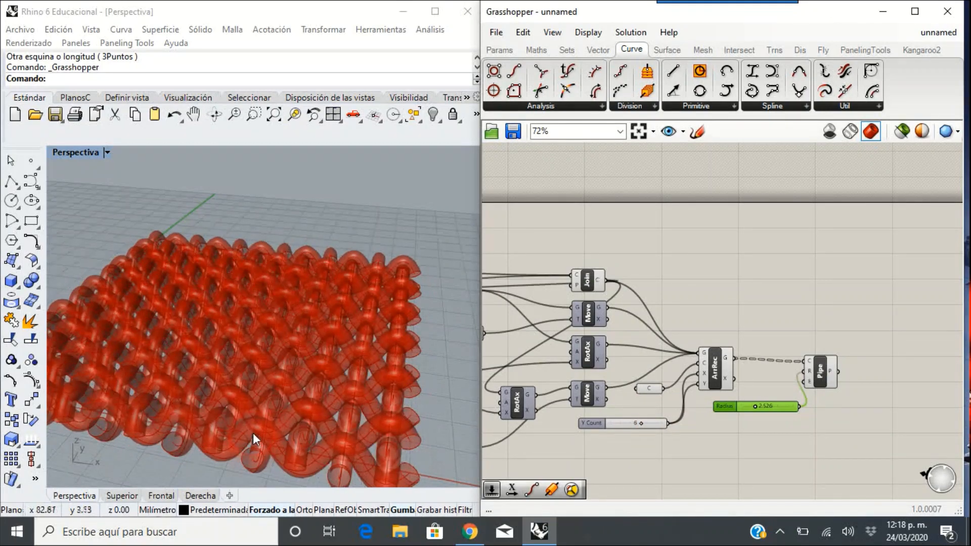
right_click_drag(317, 403, 294, 430)
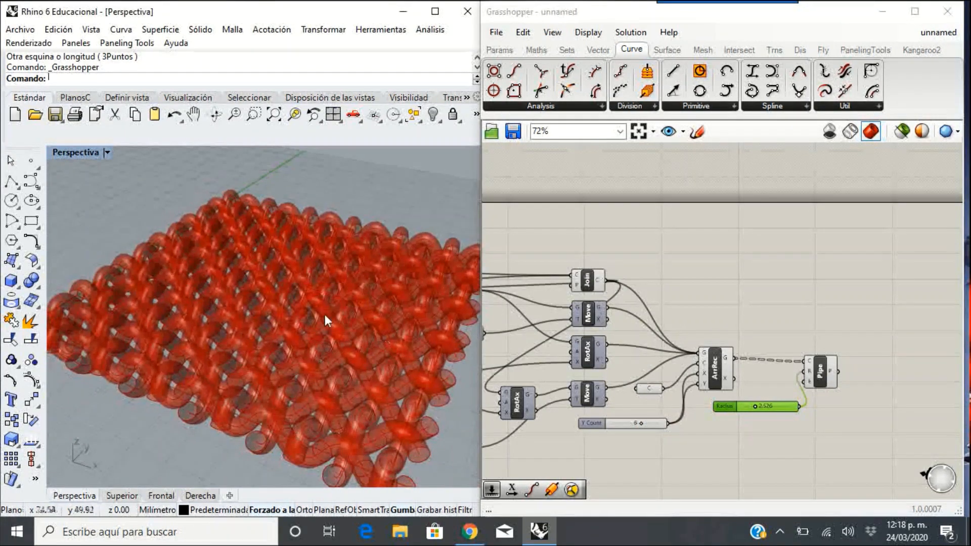
Step: Add a Cap Holes component after the Pipe and wire the Pipe output into its Brep input
double_click(880, 364)
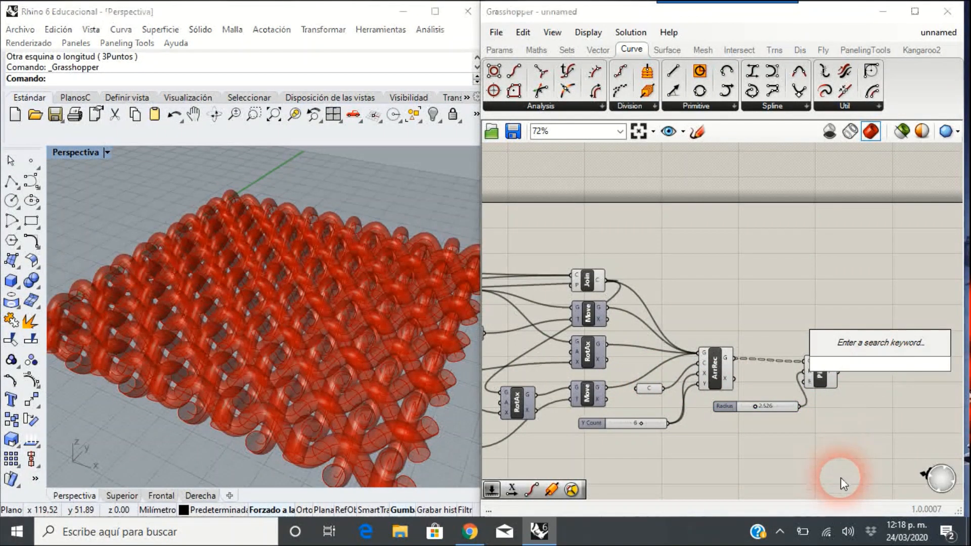
type("cap")
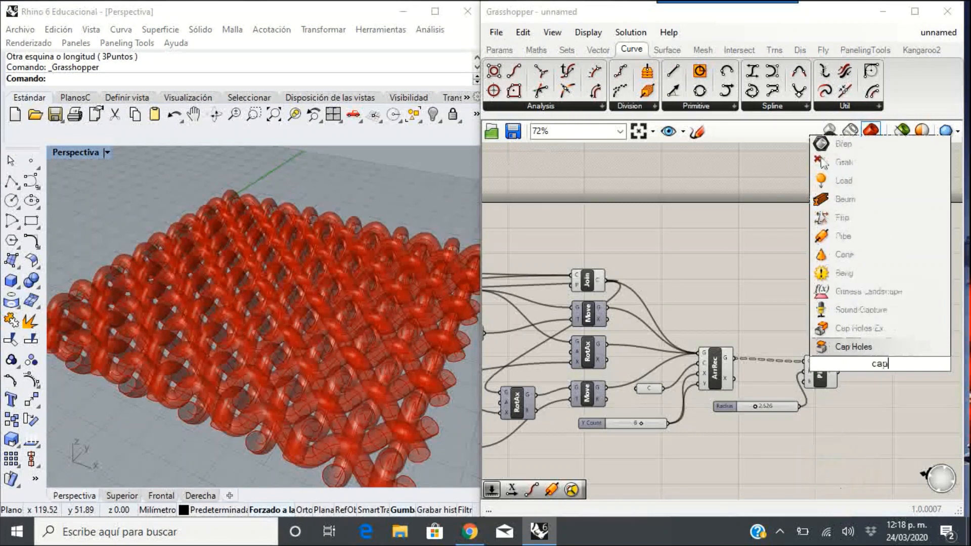
left_click(853, 347)
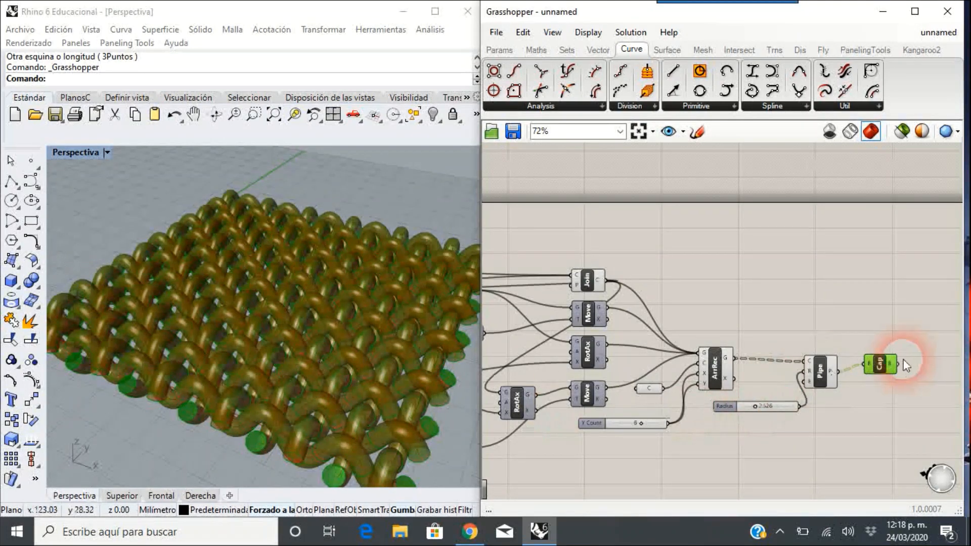
Step: Bake the Cap Holes result into the Rhino document with the default attributes
right_click(879, 368)
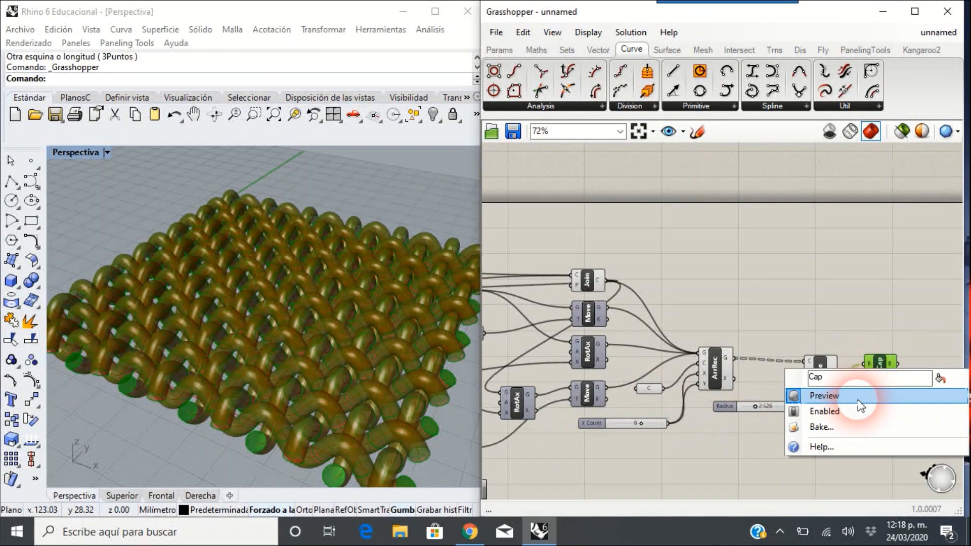
left_click(839, 427)
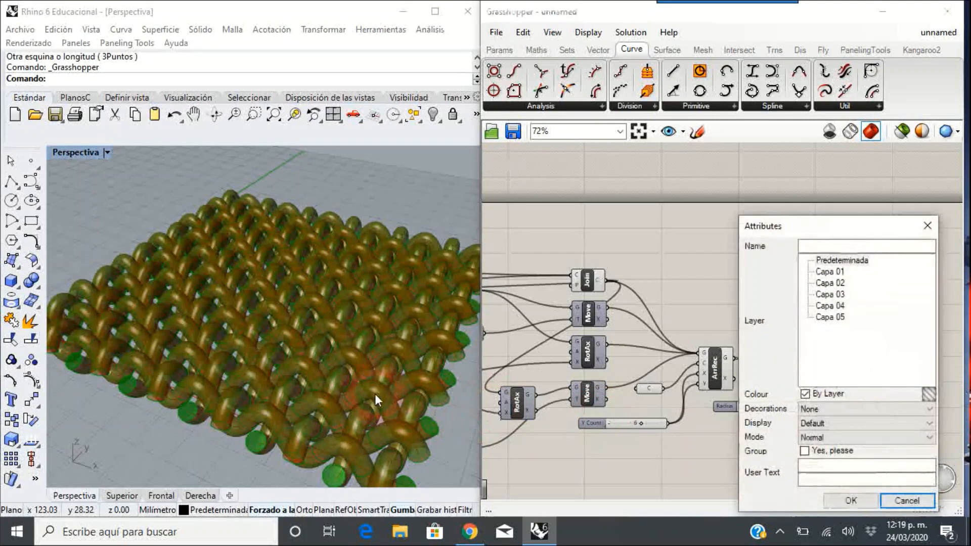
left_click(851, 501)
left_click(423, 433)
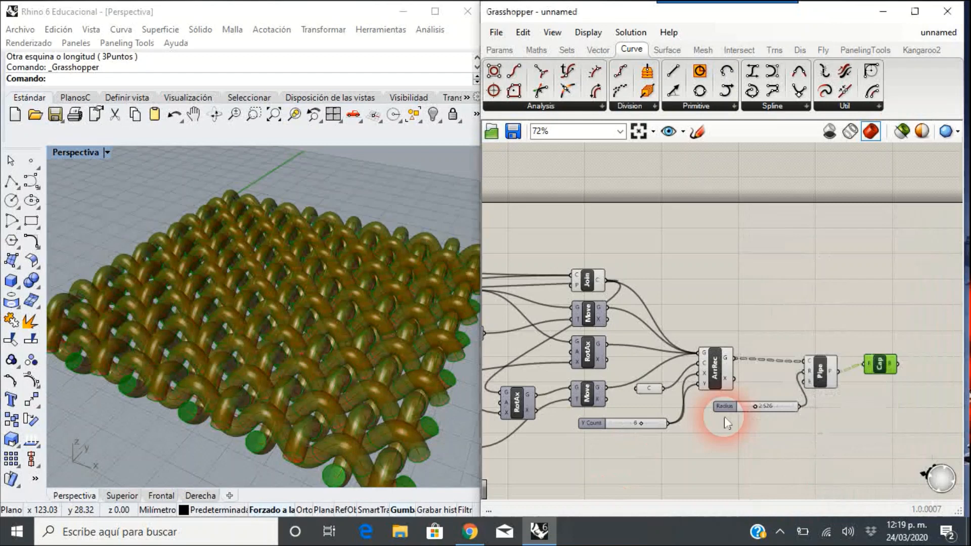
Step: Review the definition back to its initial Length slider and check the baked polysurfaces in the perspective view
left_click(279, 234)
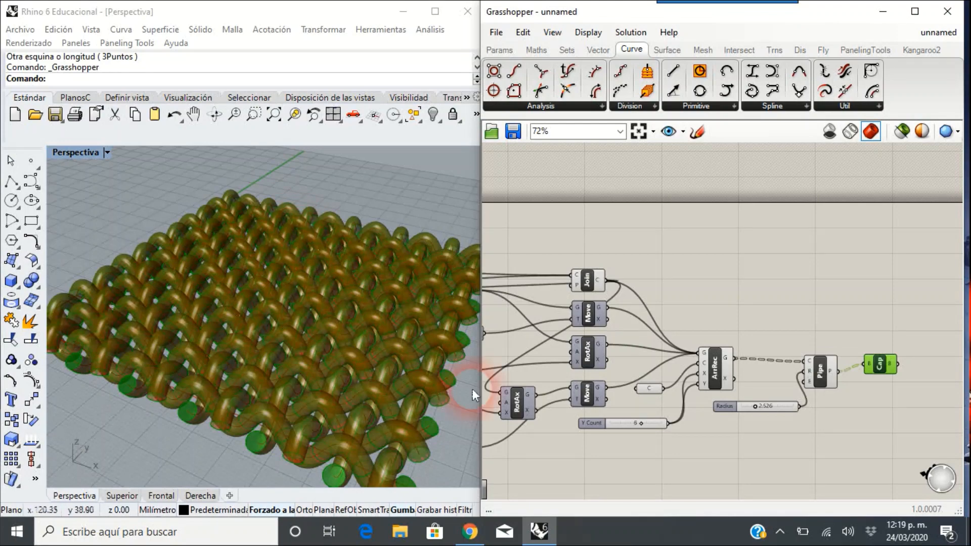
right_click_drag(607, 402, 912, 384)
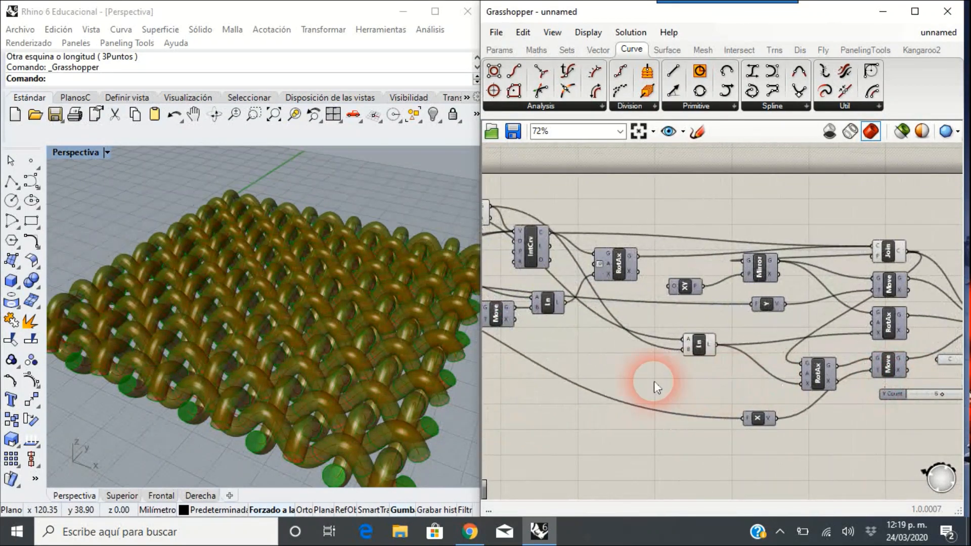
right_click_drag(598, 385, 928, 414)
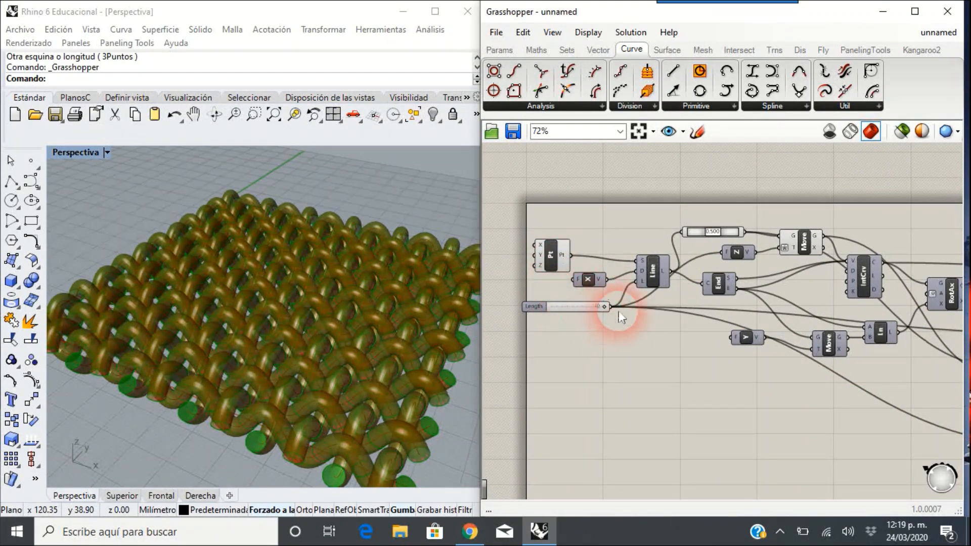
right_click_drag(632, 330, 545, 299)
scroll(560, 301, "down", 3)
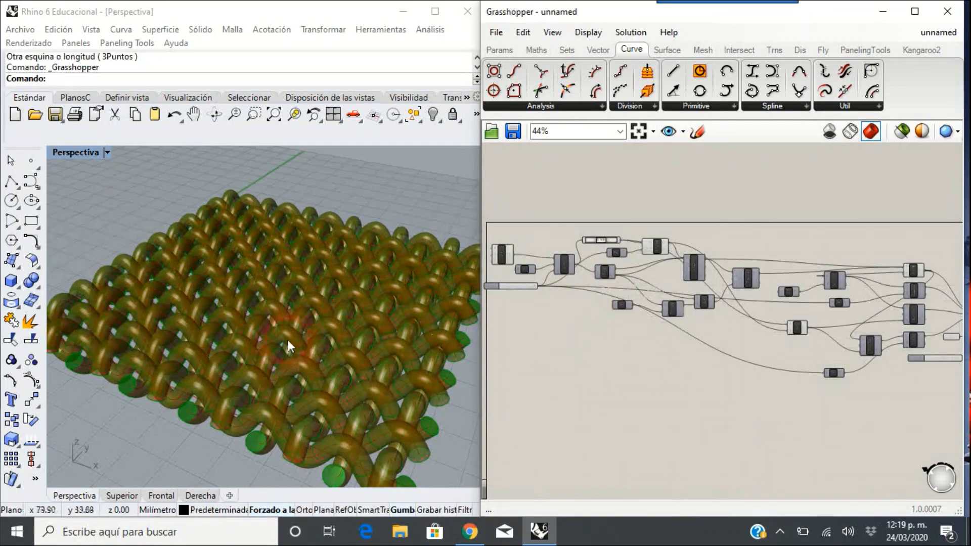
left_click(364, 426)
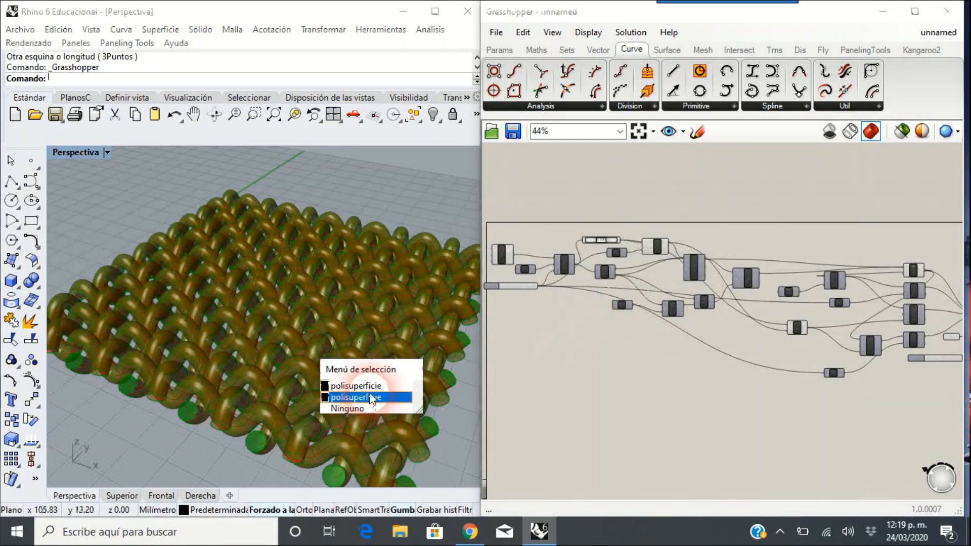
left_click(142, 177)
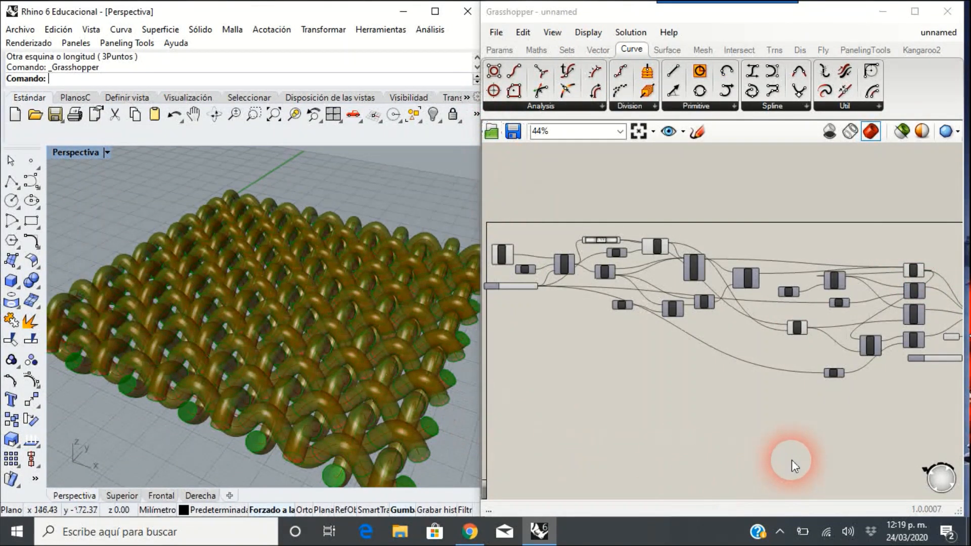
mouse_move(673, 6)
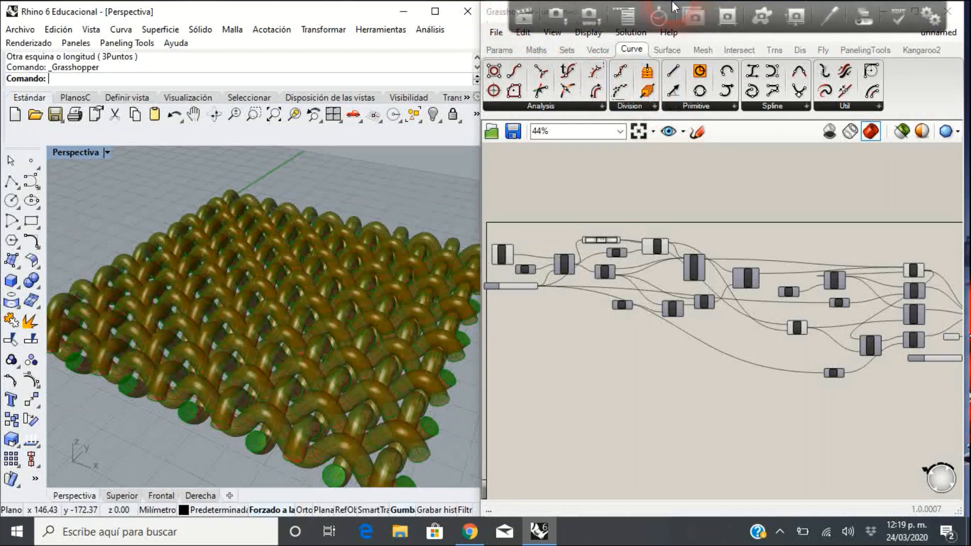
left_click(783, 530)
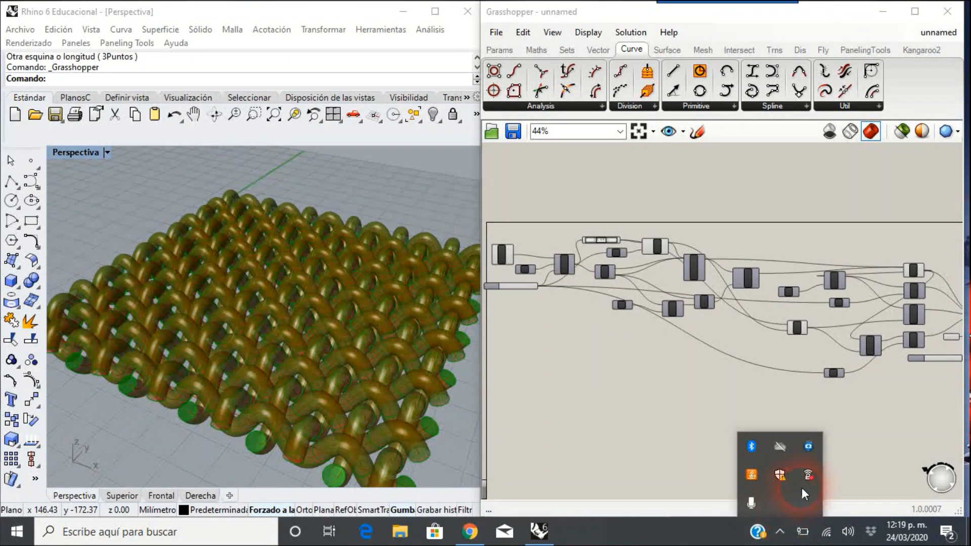
right_click(809, 445)
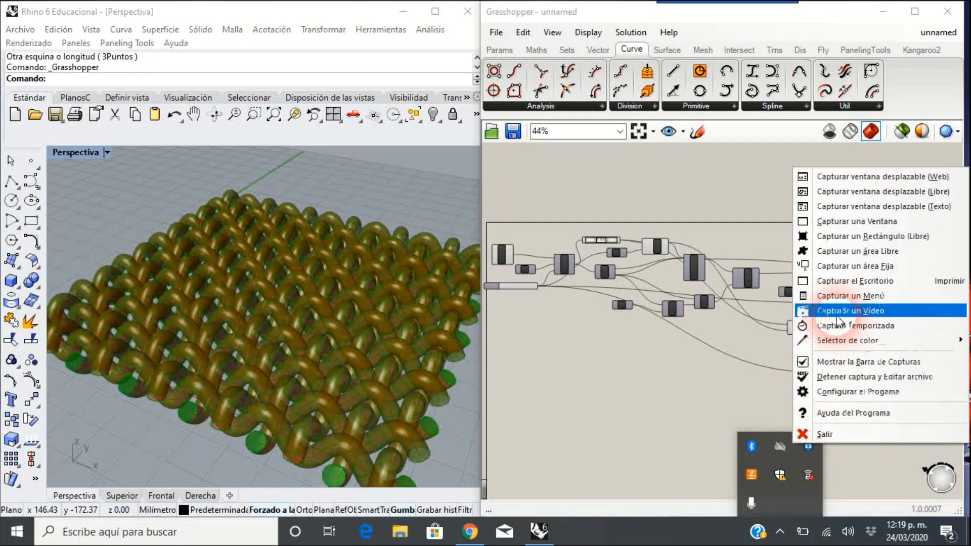
left_click(837, 320)
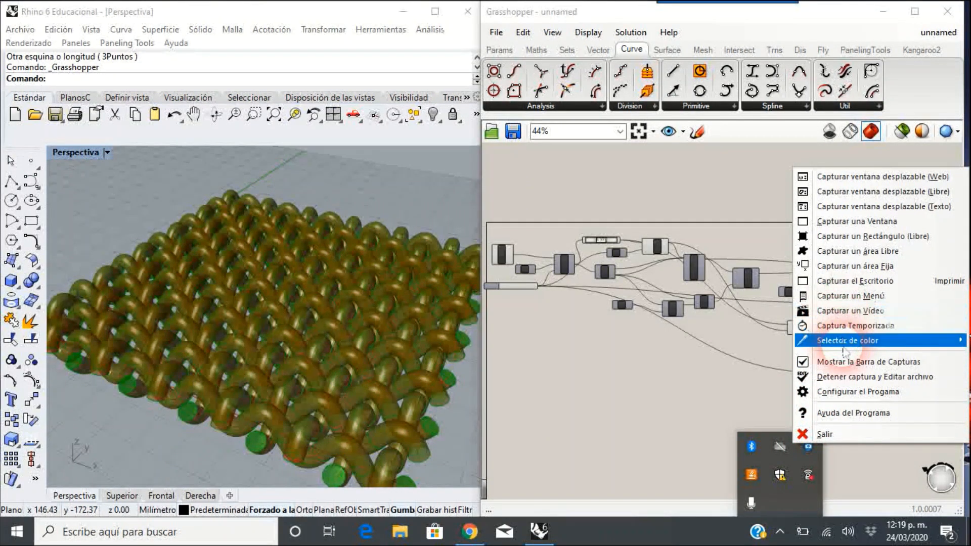